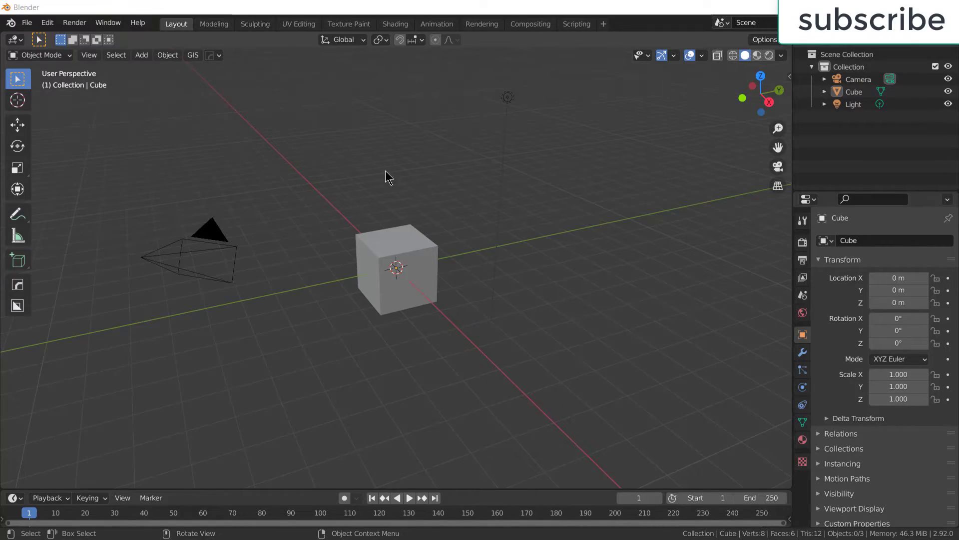
# - Delete the default cube and add an Archimedean curve spiral at the origin
pyautogui.click(413, 249)
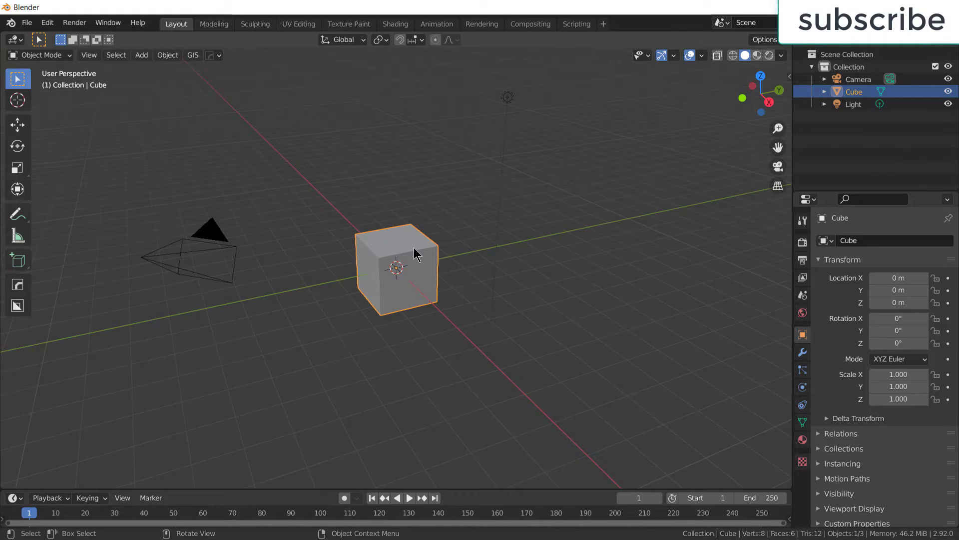
pyautogui.press('x')
pyautogui.click(413, 247)
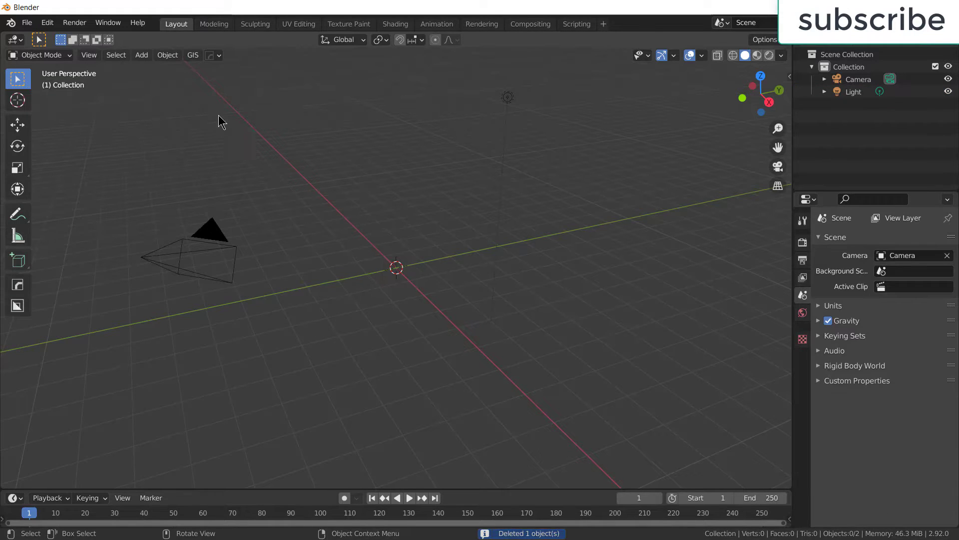
pyautogui.click(141, 55)
pyautogui.moveTo(159, 82)
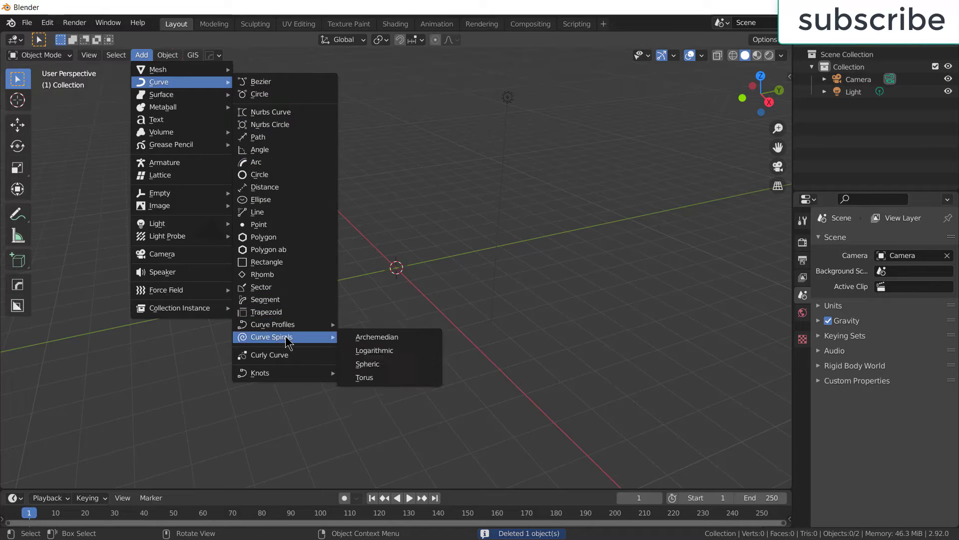
pyautogui.moveTo(272, 337)
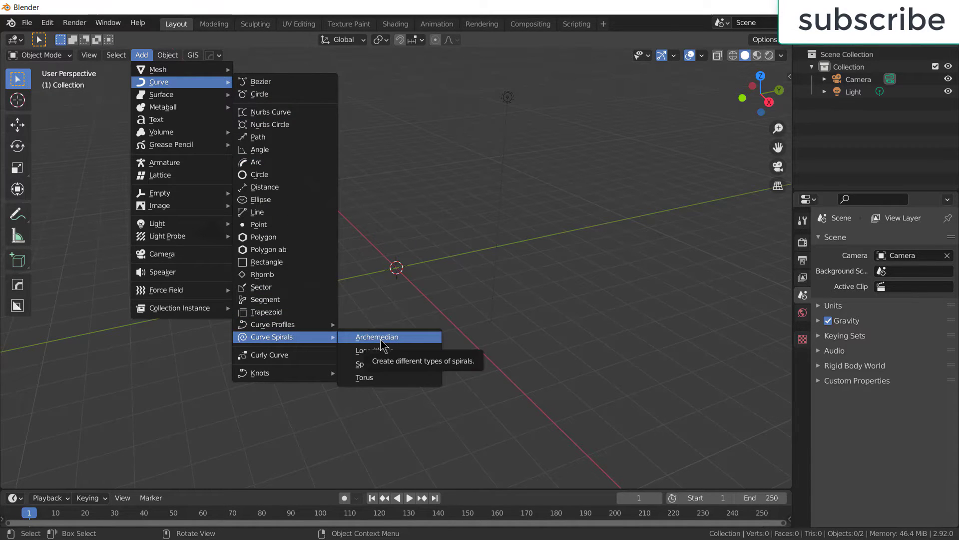
pyautogui.click(381, 340)
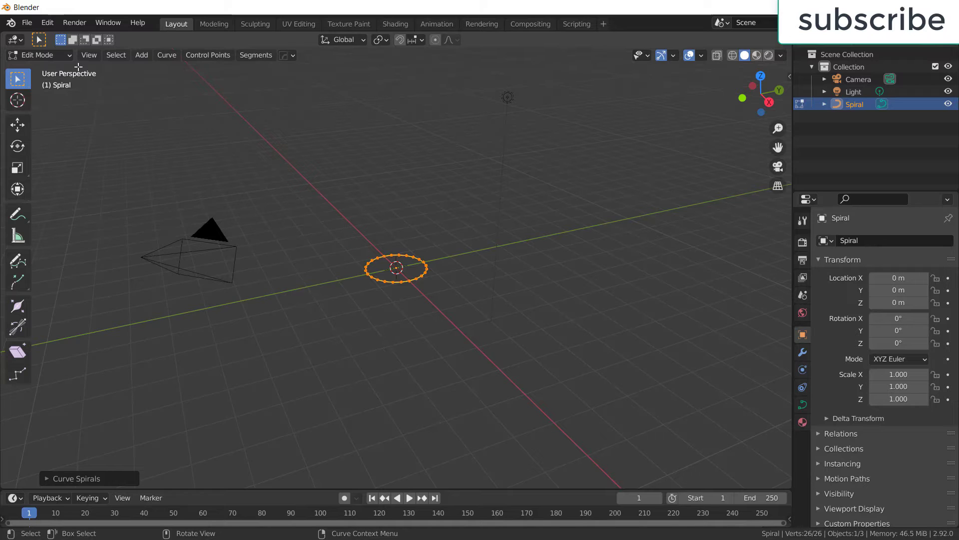
pyautogui.click(47, 22)
pyautogui.click(82, 203)
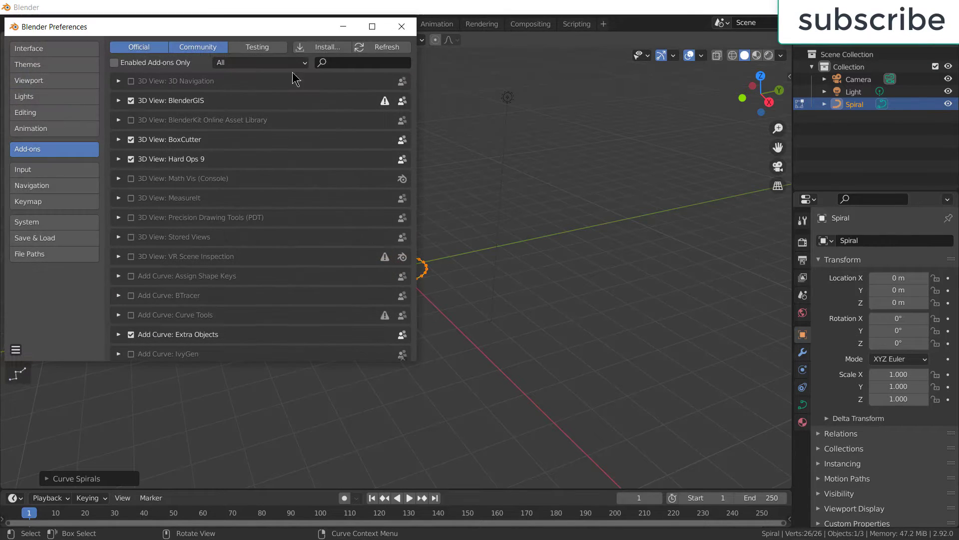
pyautogui.click(351, 62)
pyautogui.write('ex')
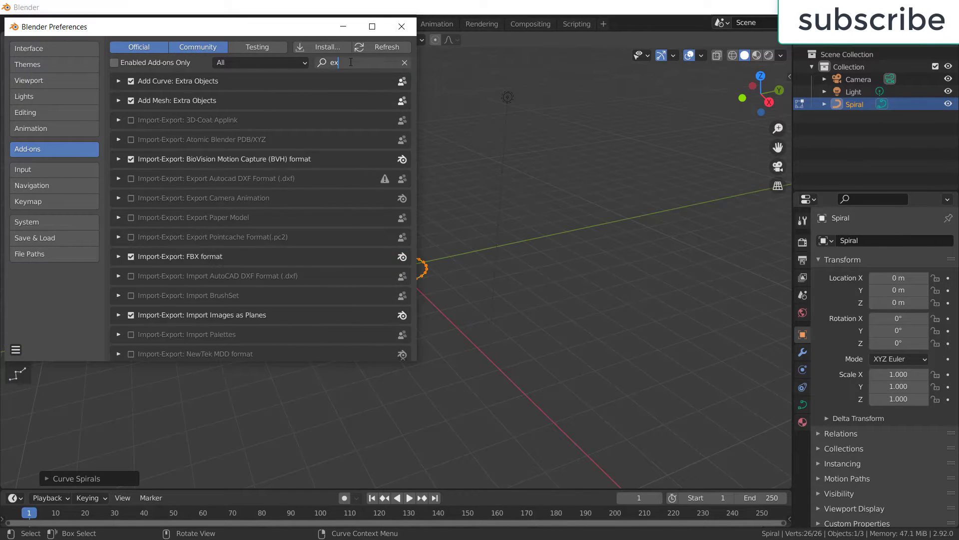
pyautogui.write('tr')
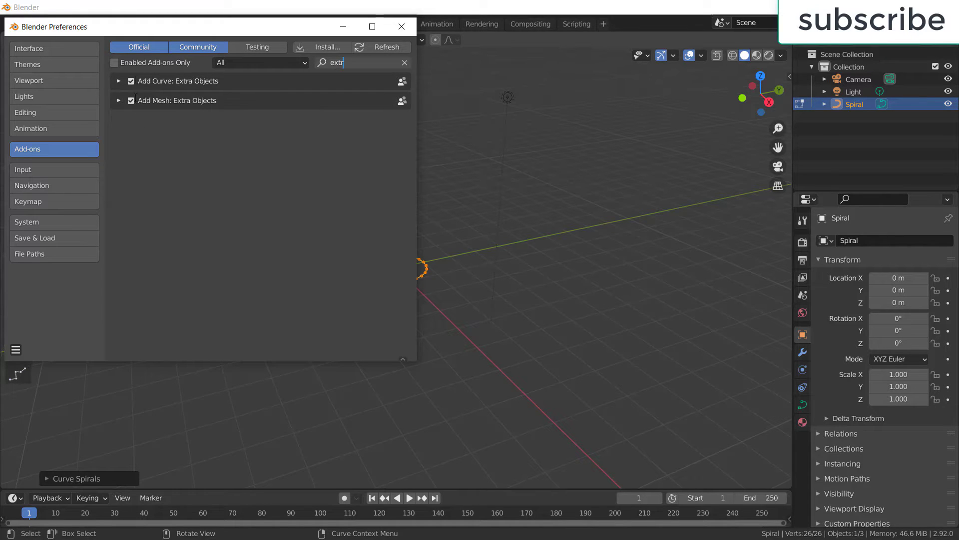
pyautogui.click(402, 26)
# - From top view, give the spiral 3 turns and 0.45 Radius Growth, then deselect its points
pyautogui.press('KP_7')
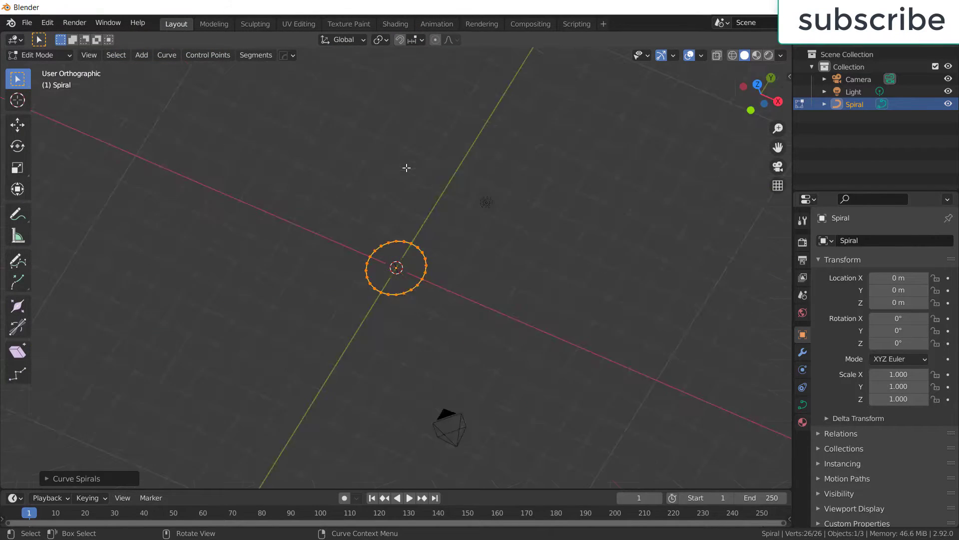
pyautogui.scroll(3, 416, 259)
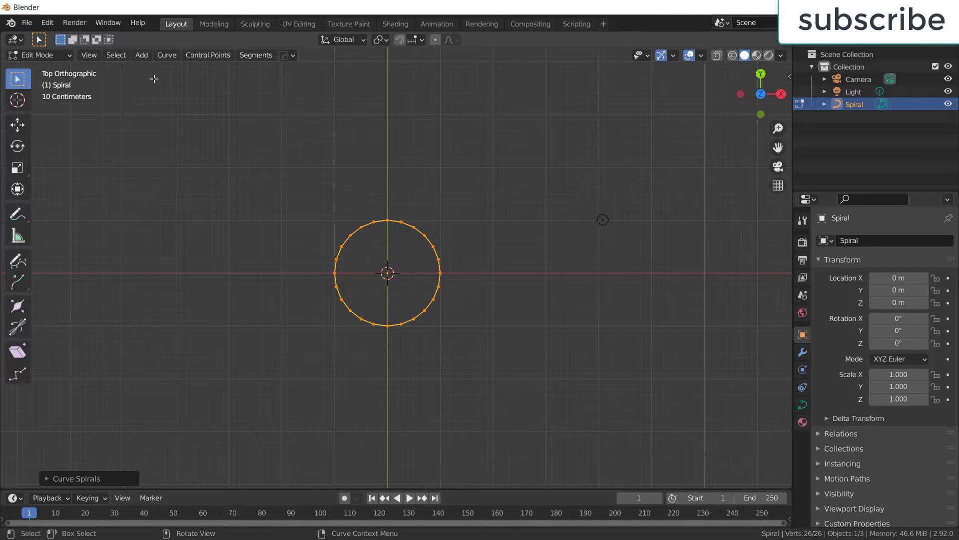
pyautogui.click(83, 477)
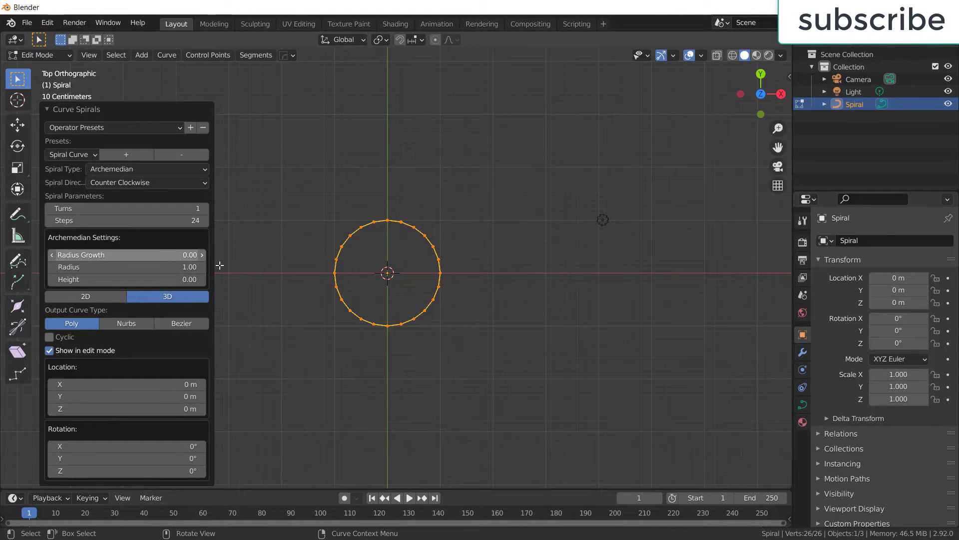
pyautogui.moveTo(190, 256); pyautogui.dragTo(198, 256)
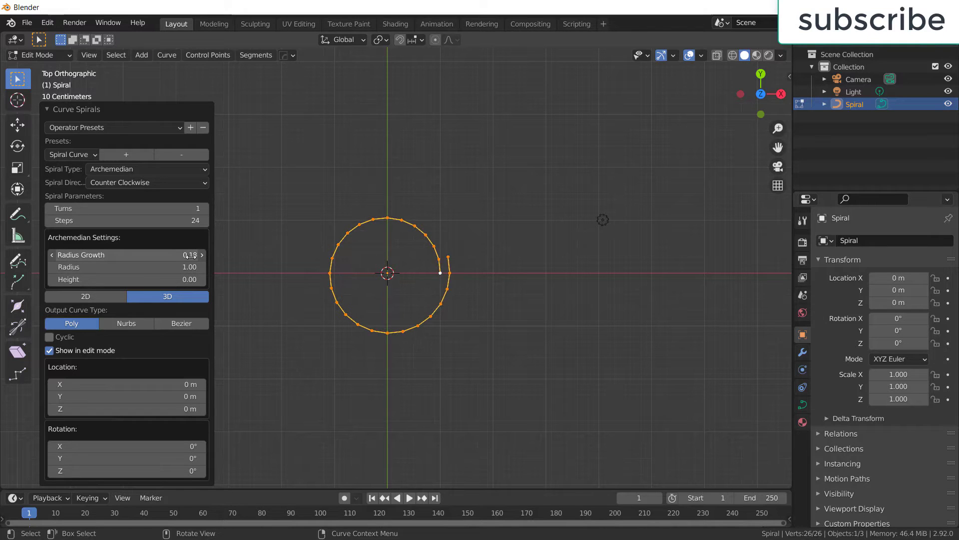
pyautogui.click(205, 208)
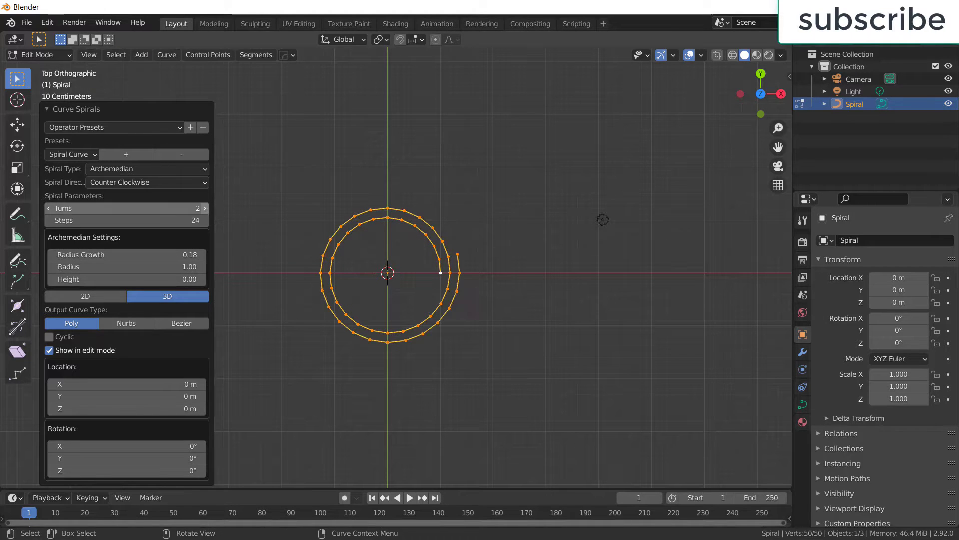
pyautogui.click(205, 208)
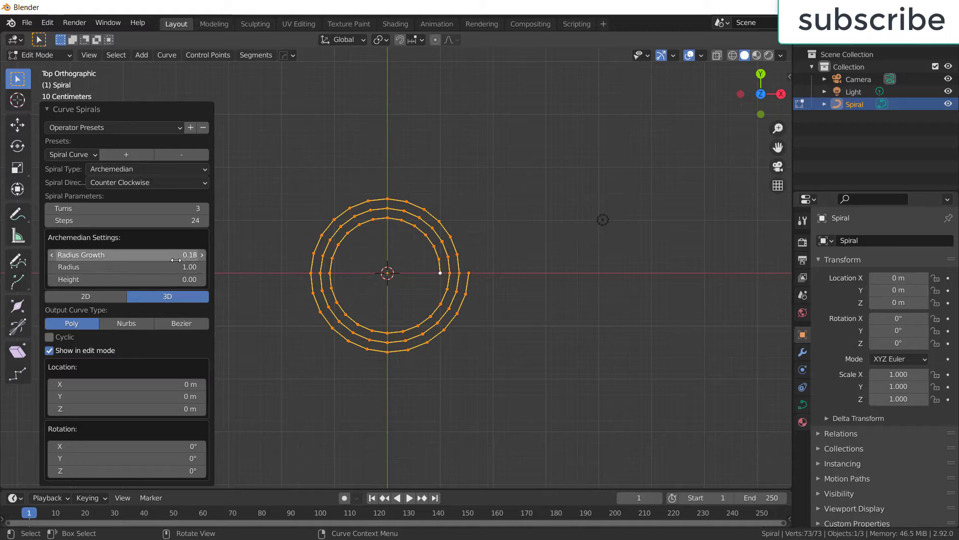
pyautogui.moveTo(175, 255)
pyautogui.mouseDown()
pyautogui.moveTo(150, 255)
pyautogui.moveTo(188, 255)
pyautogui.mouseUp()
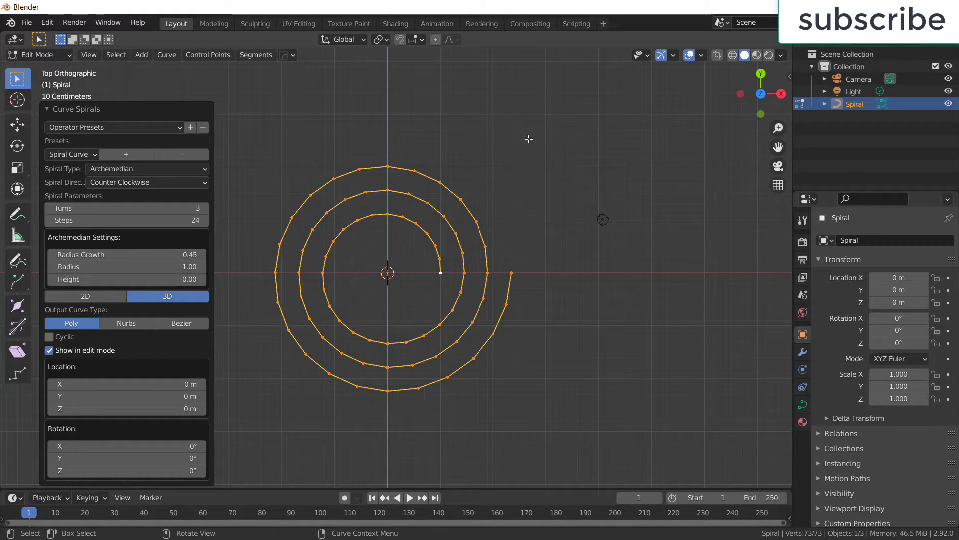
pyautogui.click(482, 133)
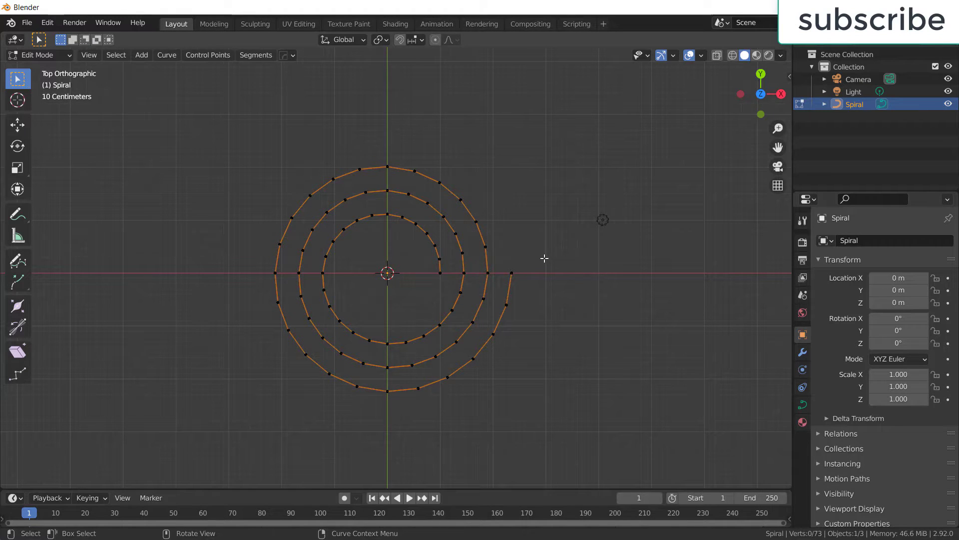
# - Box-select and delete the spiral's outer end vertices
pyautogui.scroll(-2, 545, 259)
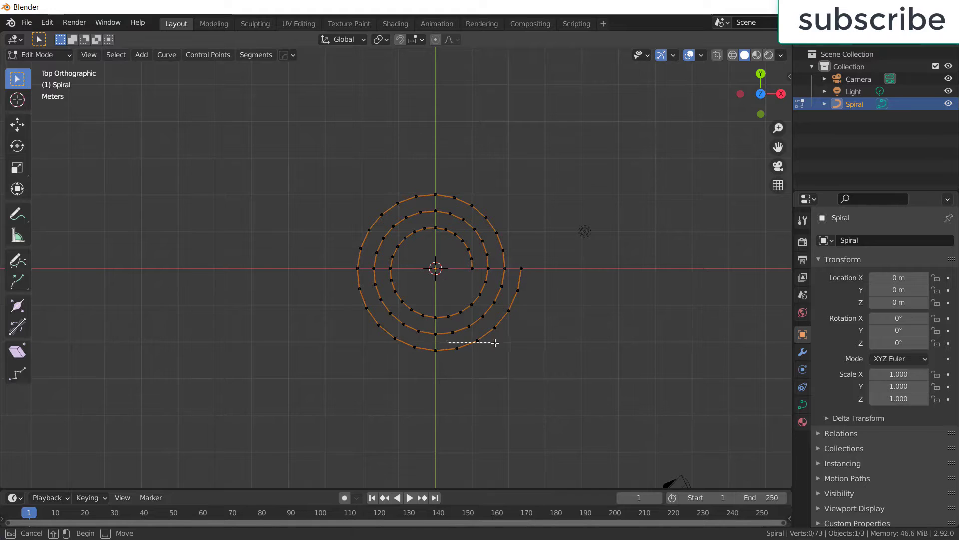
pyautogui.moveTo(447, 341); pyautogui.dragTo(509, 366)
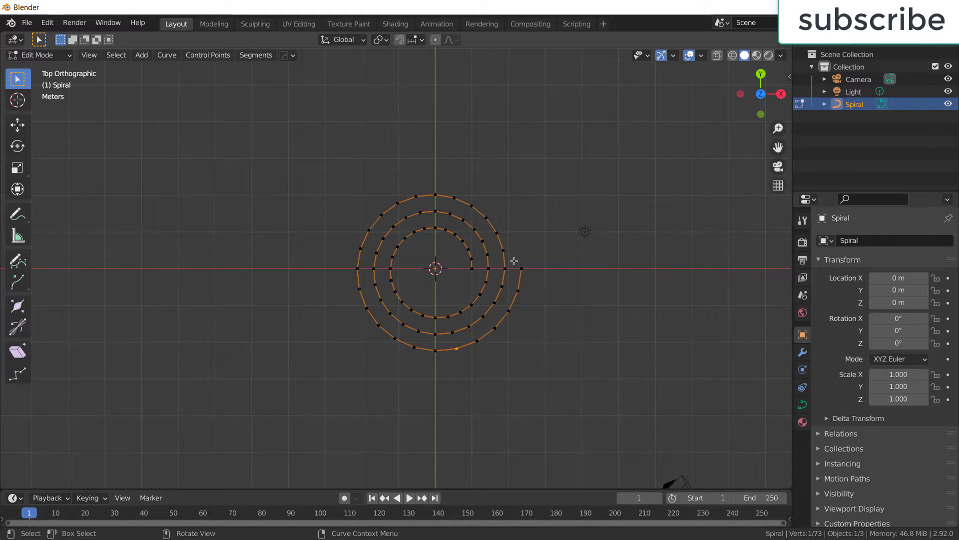
pyautogui.moveTo(514, 260); pyautogui.dragTo(552, 360)
pyautogui.press('x')
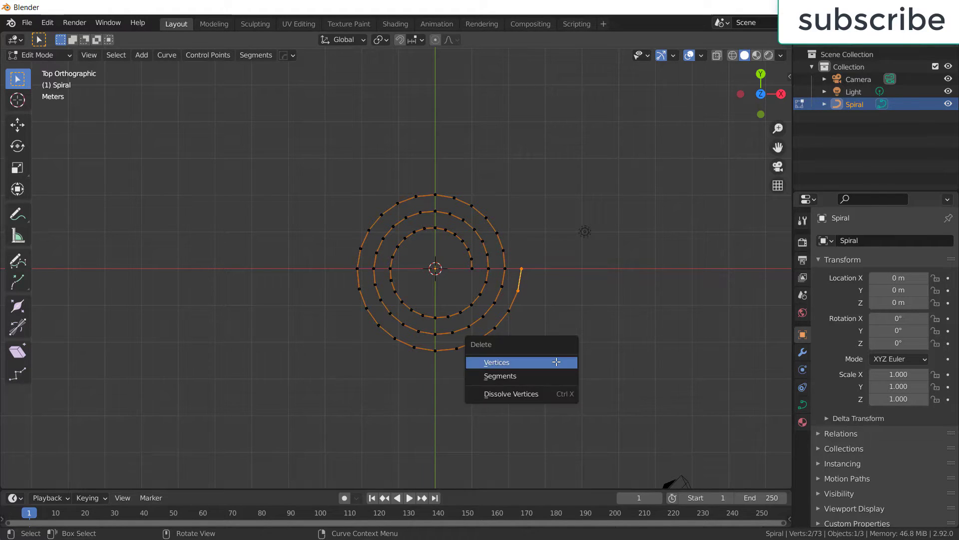
pyautogui.click(558, 369)
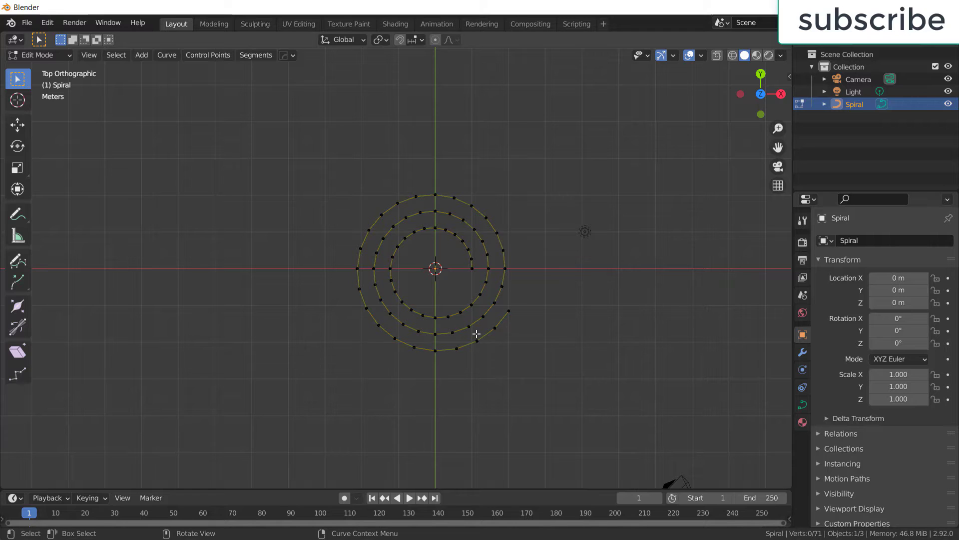
pyautogui.press('b')
pyautogui.moveTo(516, 342); pyautogui.dragTo(529, 349)
pyautogui.press('x')
pyautogui.click(534, 352)
# - Delete the remaining unwanted end points one at a time, leaving 67 points
pyautogui.moveTo(499, 313); pyautogui.dragTo(556, 345)
pyautogui.press('x')
pyautogui.press('Escape')
pyautogui.press('x')
pyautogui.click(538, 331)
pyautogui.press('x')
pyautogui.click(501, 338)
pyautogui.click(454, 349)
pyautogui.press('x')
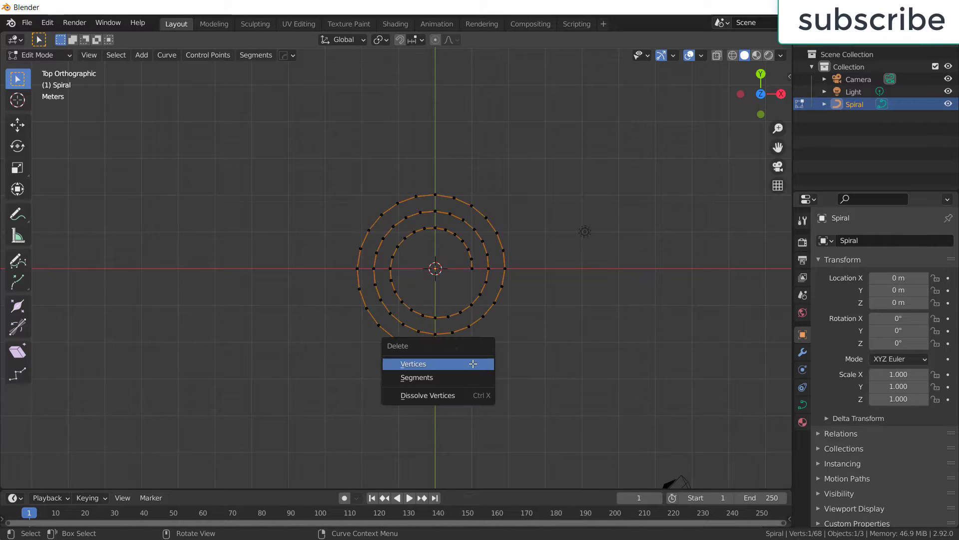
pyautogui.click(436, 351)
pyautogui.scroll(-5, 597, 397)
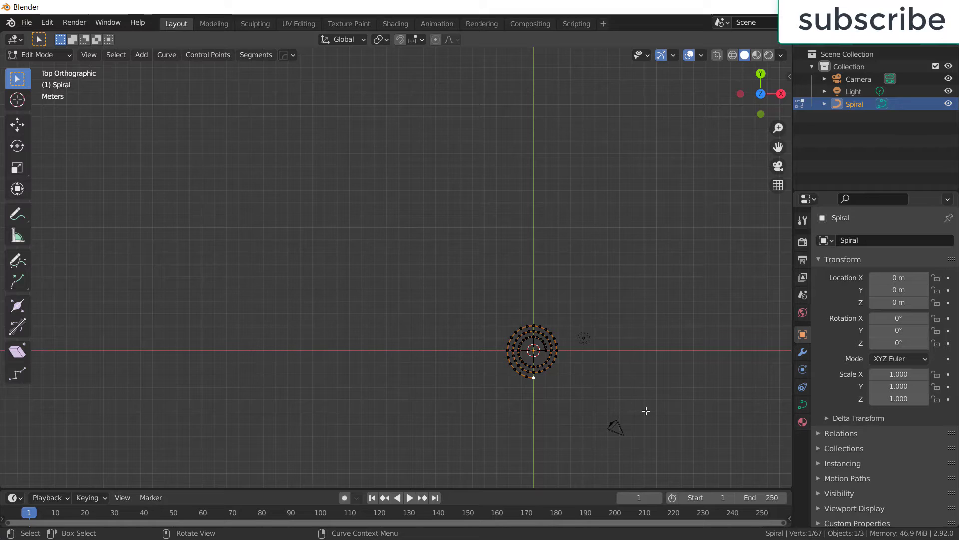
# - Extrude a new point from the spiral's end 20 m along X
pyautogui.press('e')
pyautogui.press('x')
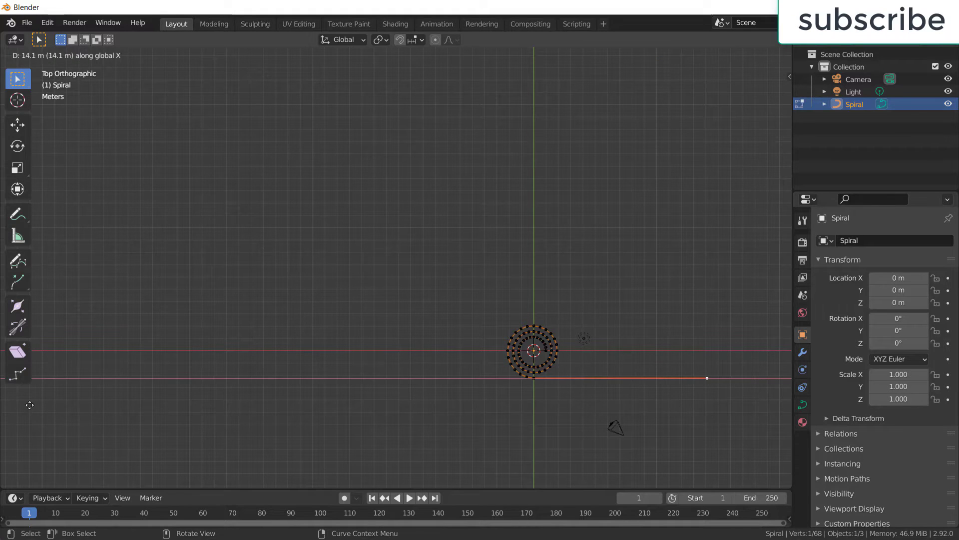
pyautogui.write('2')
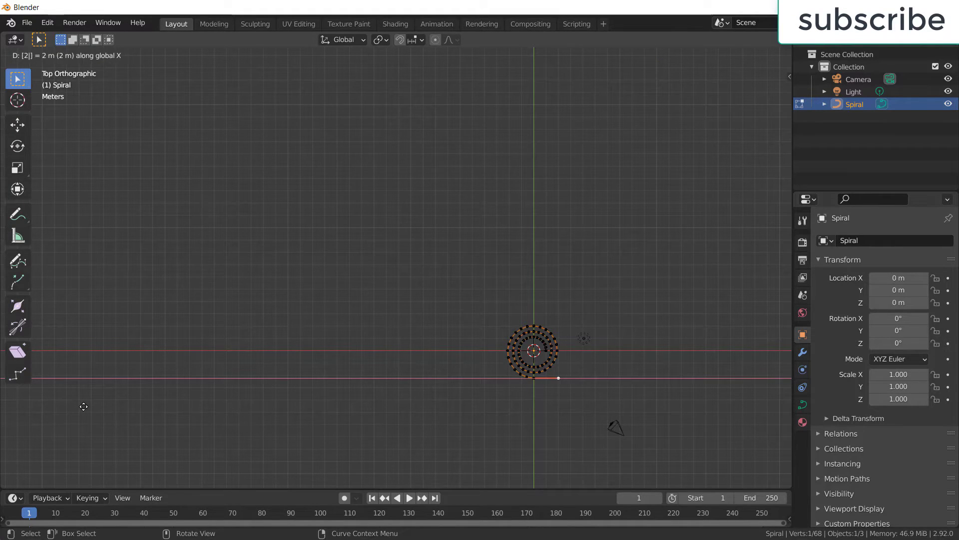
pyautogui.write('0')
pyautogui.press('Return')
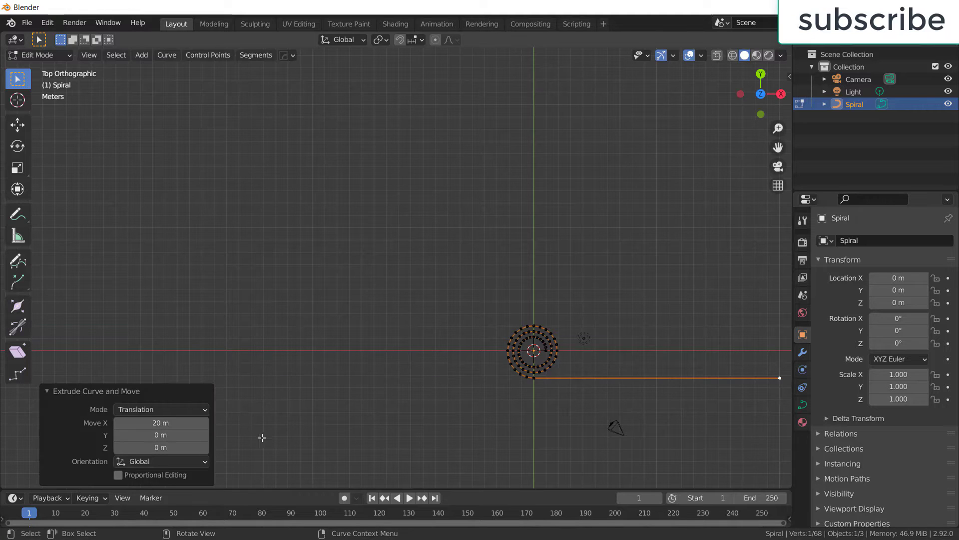
# - Subdivide the straight tail segment with 20 cuts and return to Object Mode
pyautogui.keyDown('shift'); pyautogui.click(535, 379); pyautogui.keyUp('shift')
pyautogui.rightClick(580, 378)
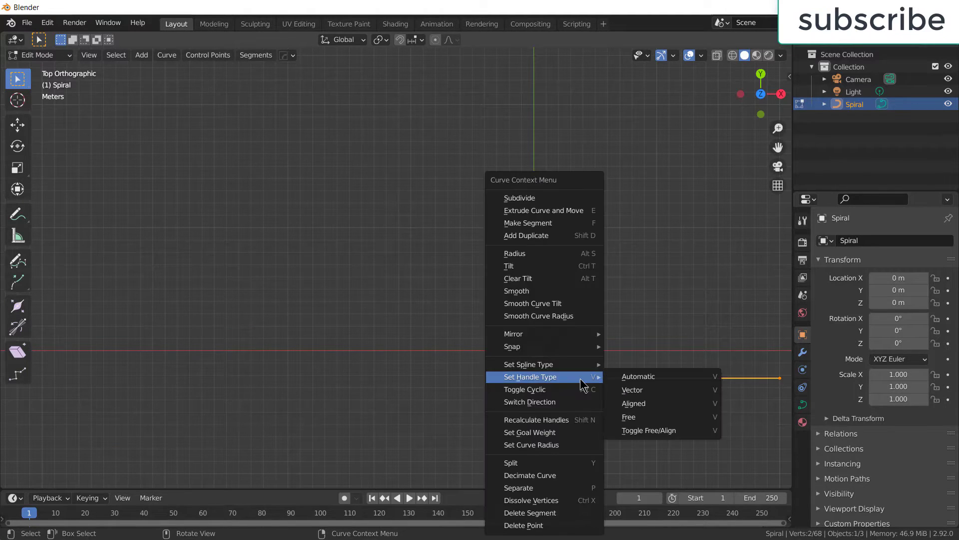
pyautogui.click(565, 199)
pyautogui.click(161, 474)
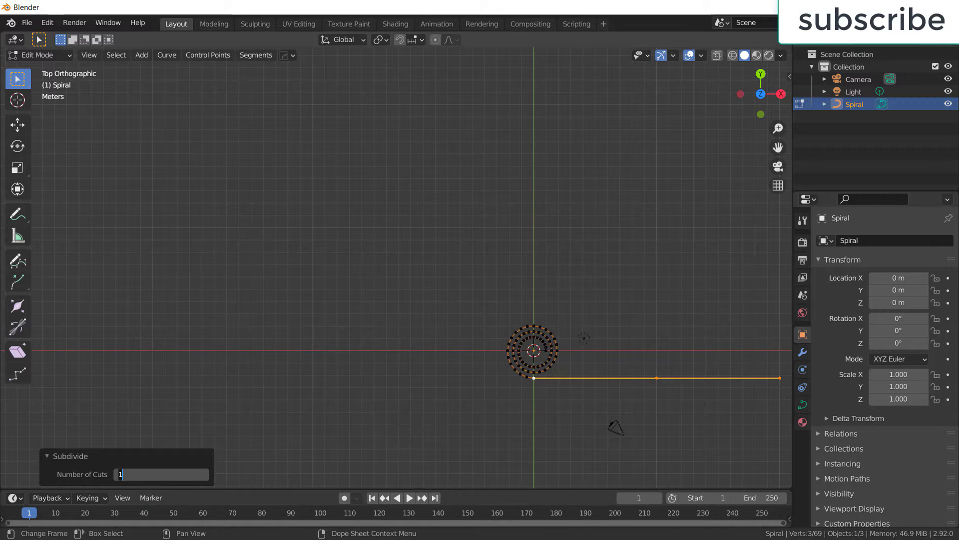
pyautogui.write('20')
pyautogui.press('Return')
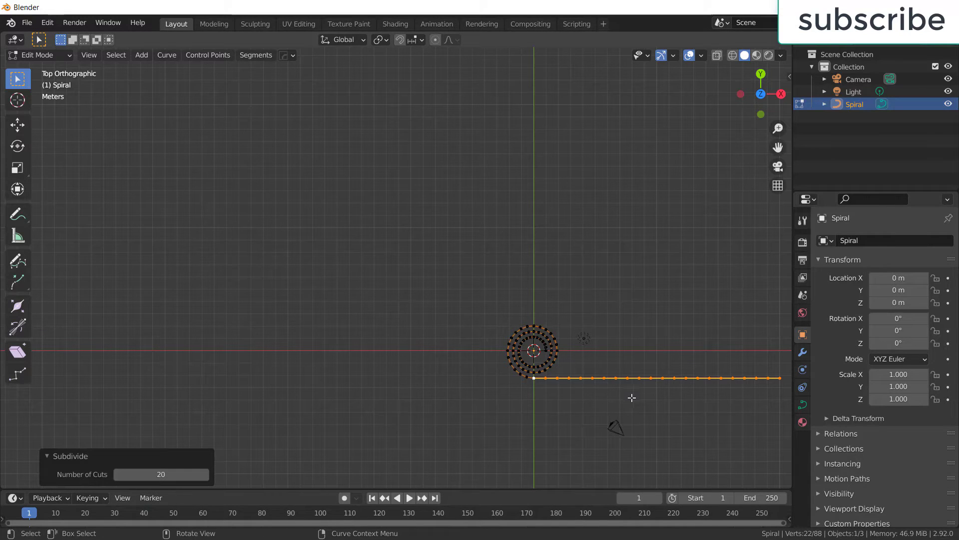
pyautogui.click(627, 378)
pyautogui.scroll(2, 660, 377)
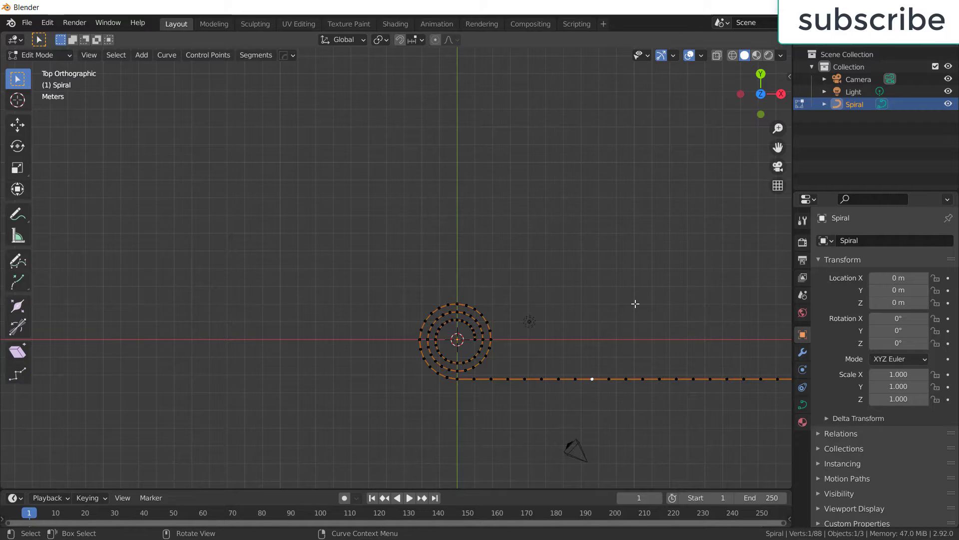
pyautogui.press('Tab')
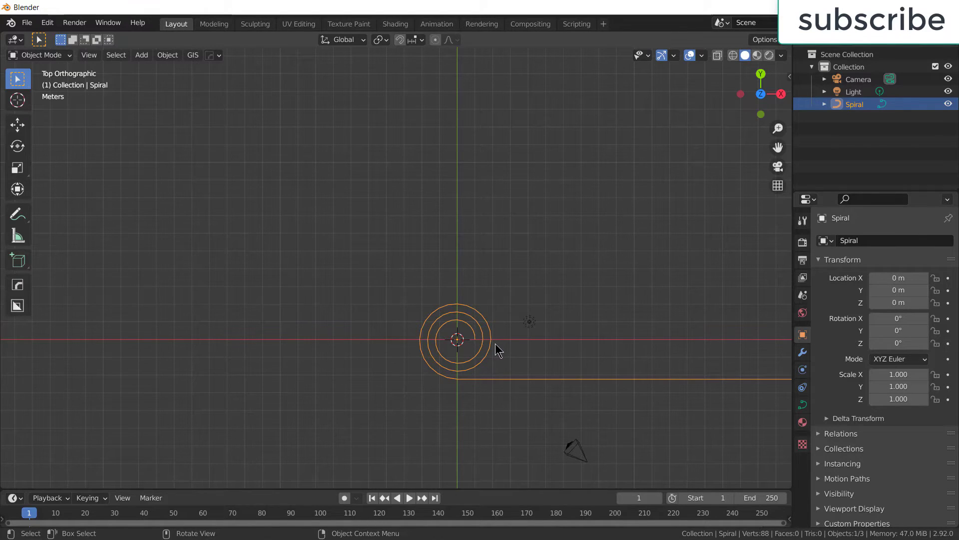
# - Move the spiral 2 m along Y and deselect it
pyautogui.press('g')
pyautogui.press('y')
pyautogui.write('2')
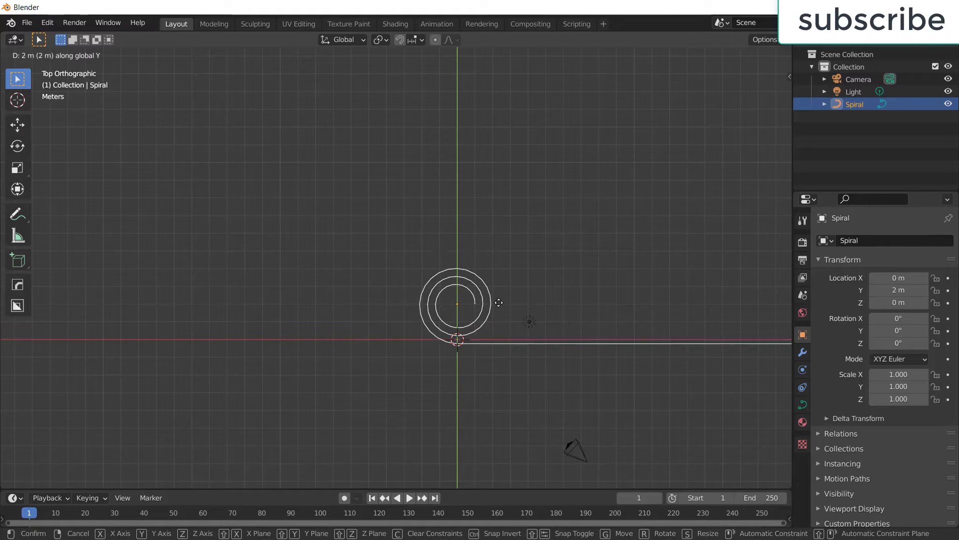
pyautogui.click(498, 306)
pyautogui.click(544, 294)
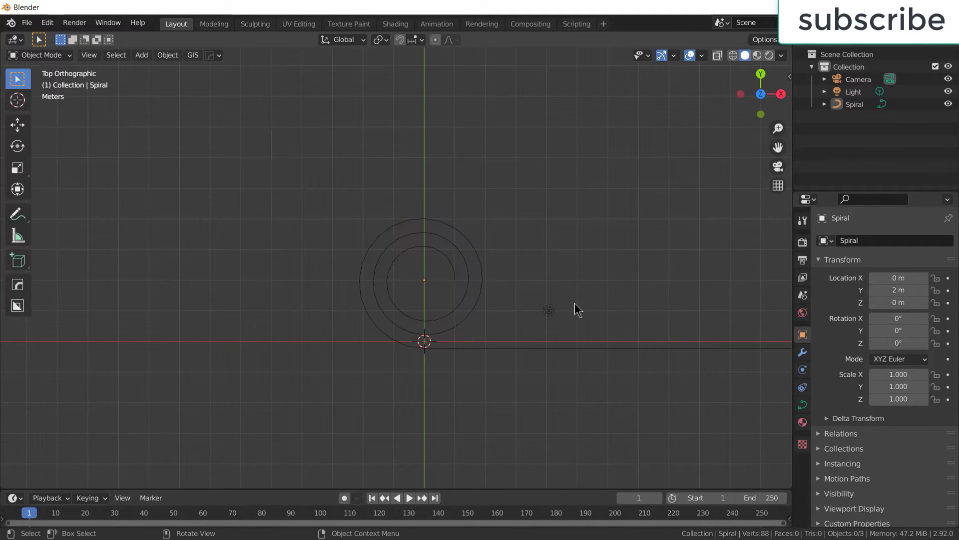
# - Add a plane at the origin rotated 90° about X and select it
pyautogui.click(141, 55)
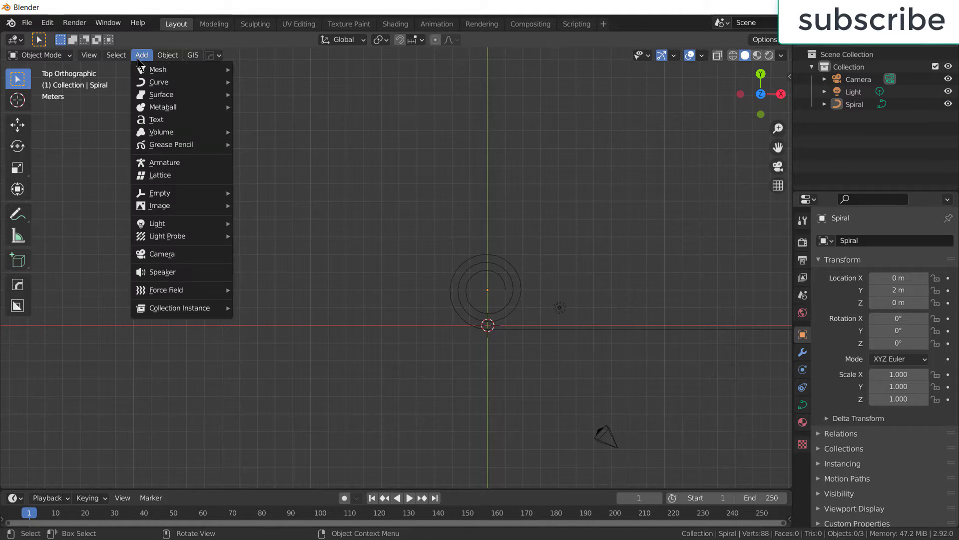
pyautogui.moveTo(157, 69)
pyautogui.click(273, 70)
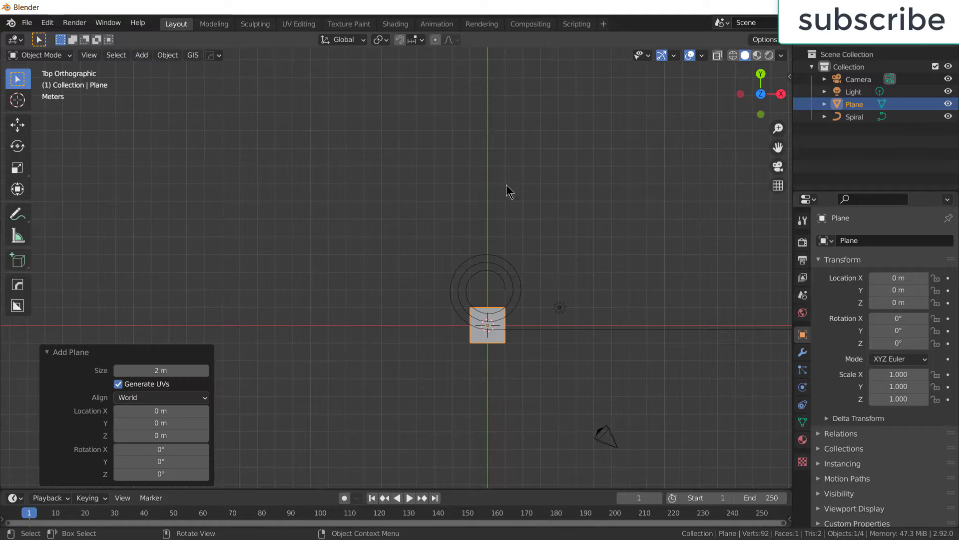
pyautogui.press('r')
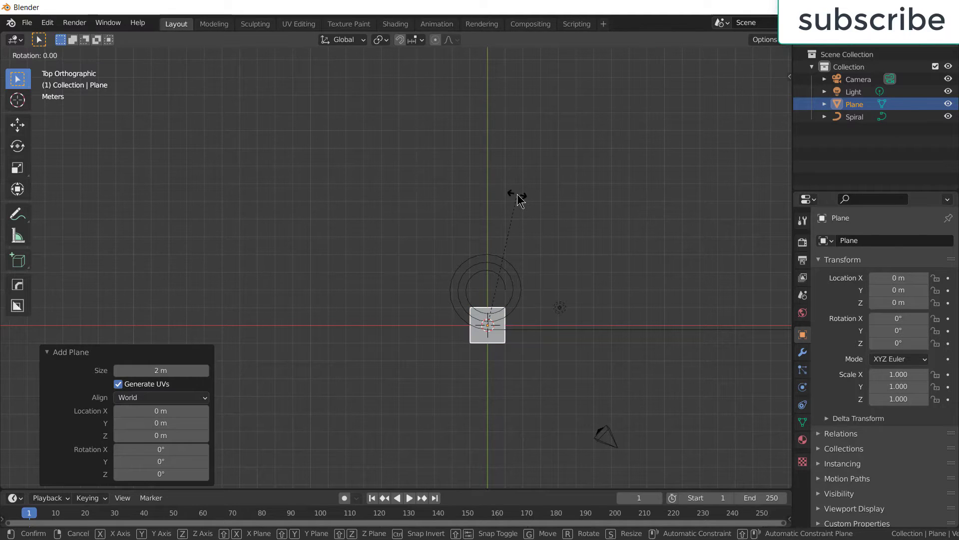
pyautogui.write('x90')
pyautogui.press('Return')
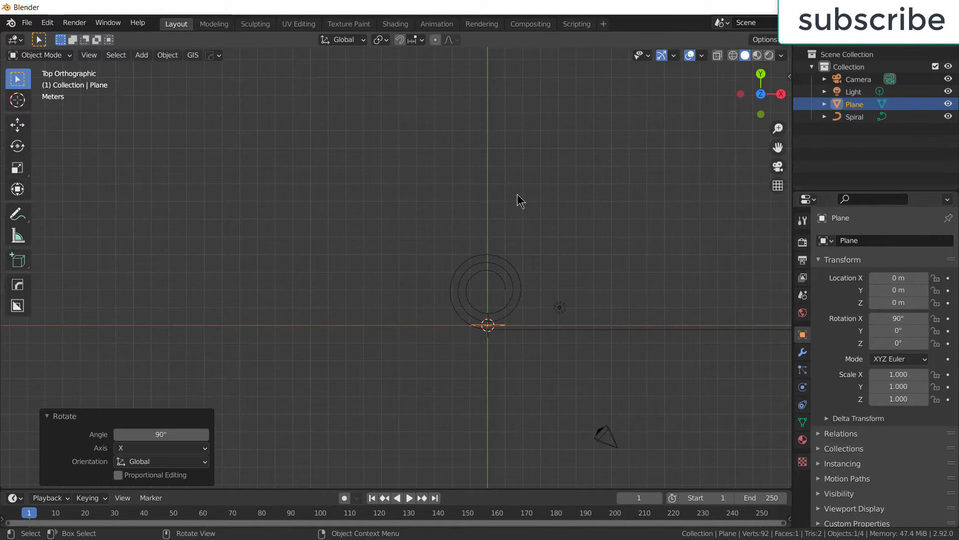
pyautogui.moveTo(569, 325); pyautogui.dragTo(450, 331, button='middle')
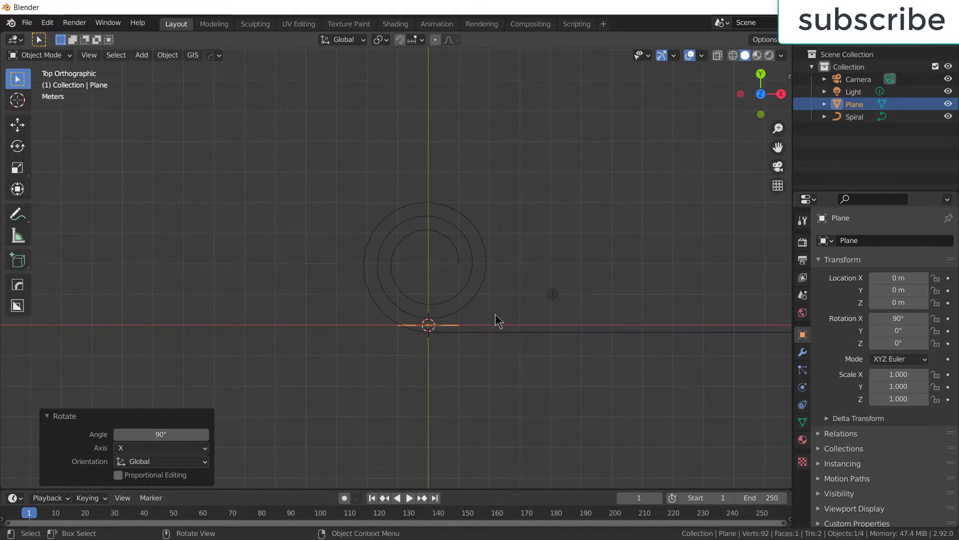
pyautogui.click(446, 326)
pyautogui.click(445, 338)
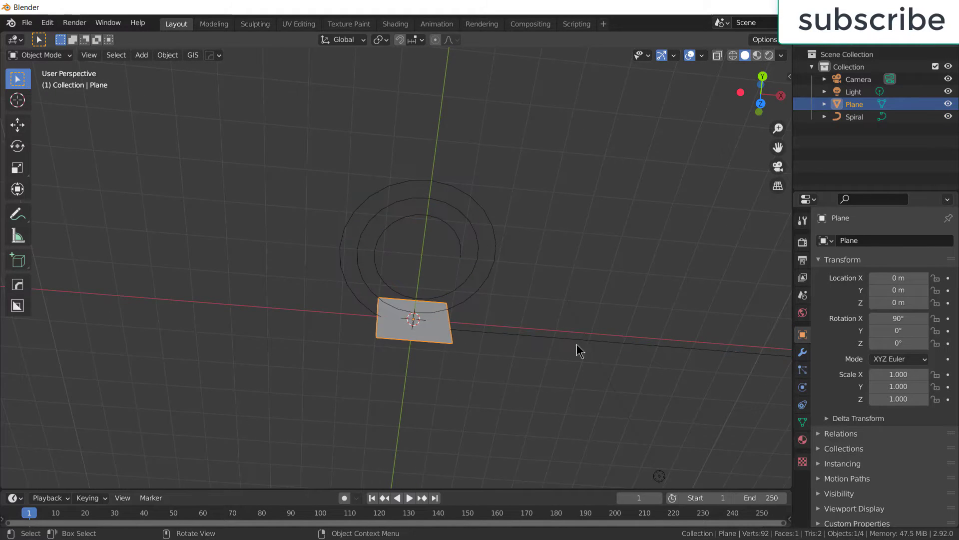
# - Add an Array modifier to the plane with Count 22
pyautogui.click(802, 352)
pyautogui.click(907, 244)
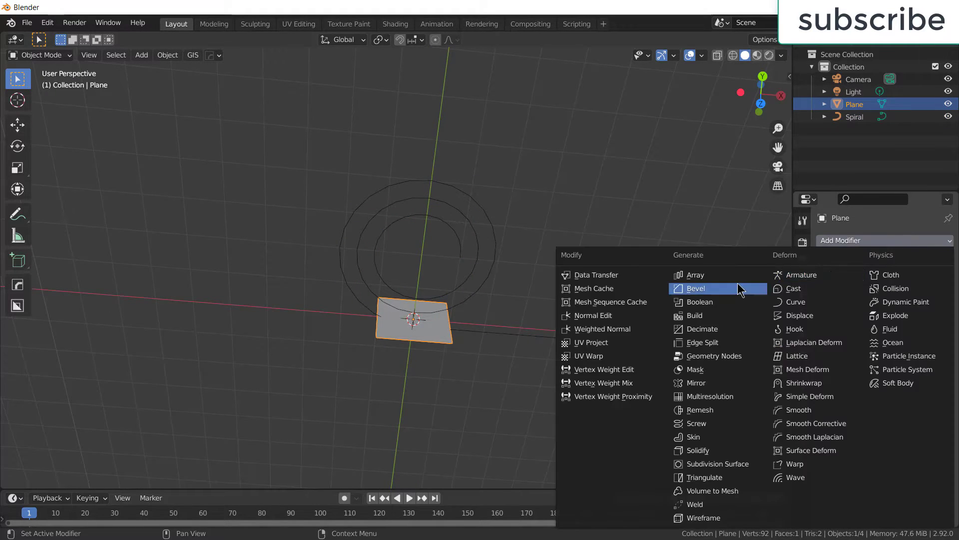
pyautogui.click(730, 278)
pyautogui.click(923, 299)
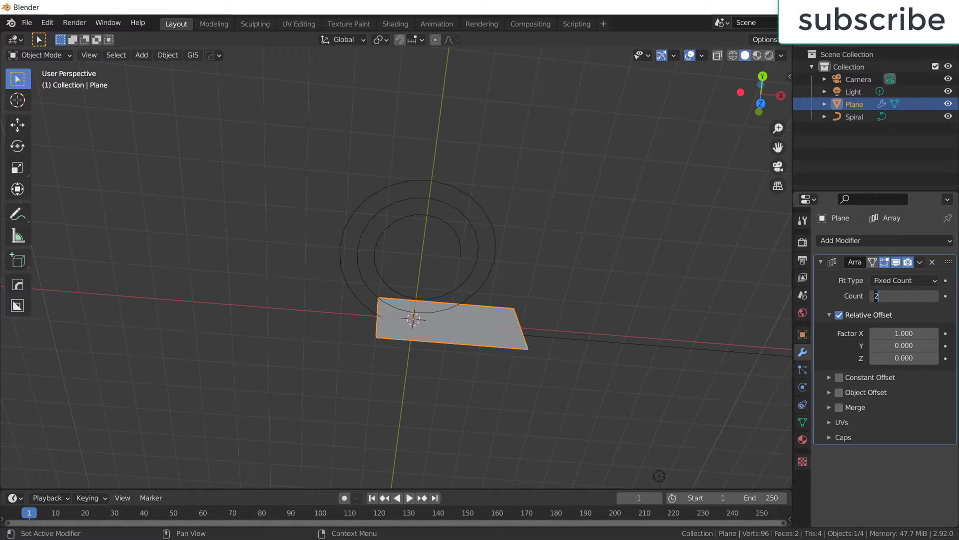
pyautogui.press('Return')
# - Enable Merge on the array and apply the modifier to the mesh
pyautogui.scroll(-2, 458, 348)
pyautogui.scroll(-2, 488, 353)
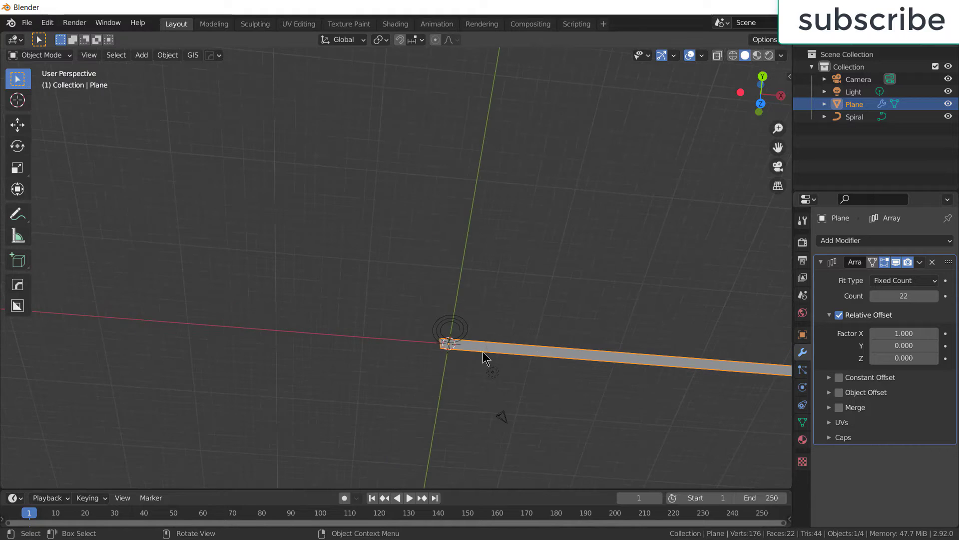
pyautogui.scroll(-2, 557, 349)
pyautogui.scroll(2, 556, 349)
pyautogui.scroll(3, 553, 353)
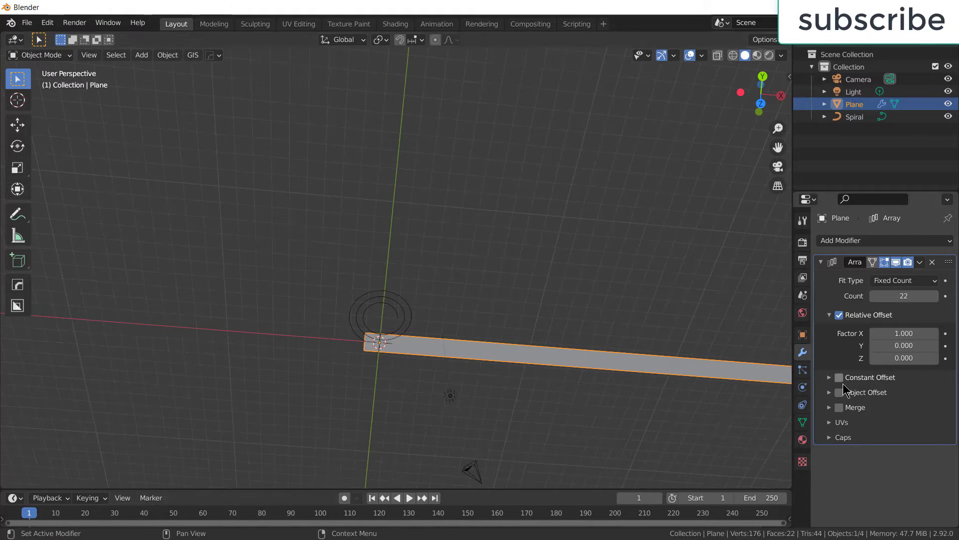
pyautogui.click(840, 408)
pyautogui.click(920, 263)
pyautogui.click(910, 278)
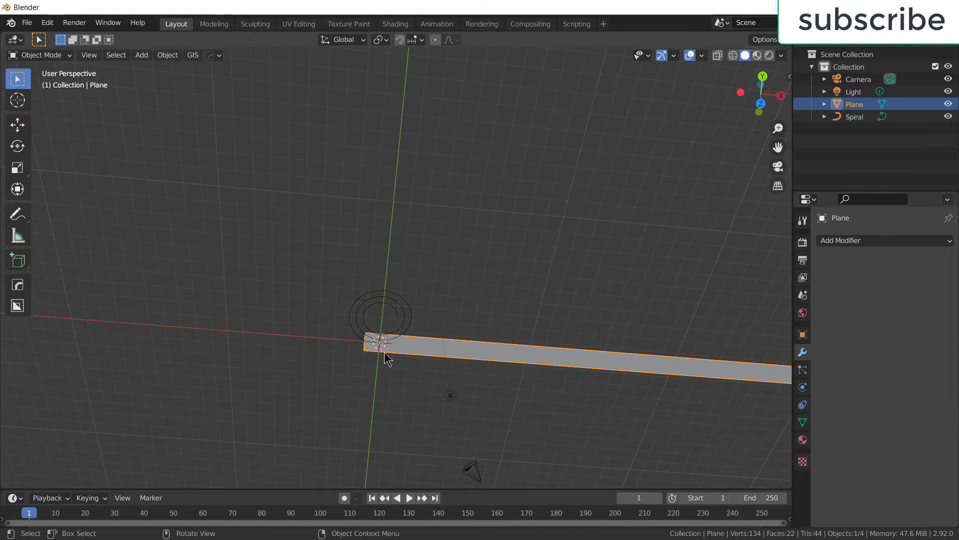
# - Subdivide the whole strip mesh with 20 cuts (9,702 faces), deselect, and exit Edit Mode
pyautogui.press('Tab')
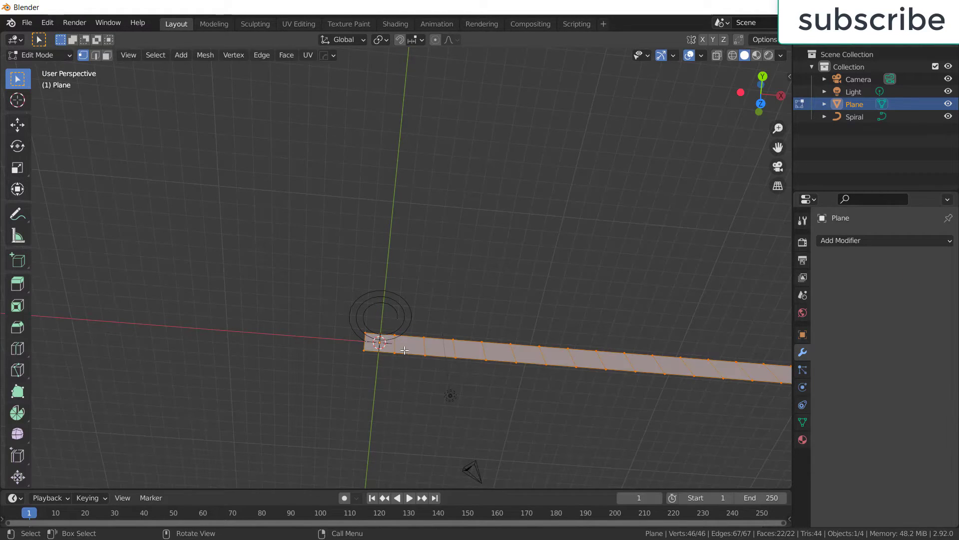
pyautogui.rightClick(404, 349)
pyautogui.click(391, 261)
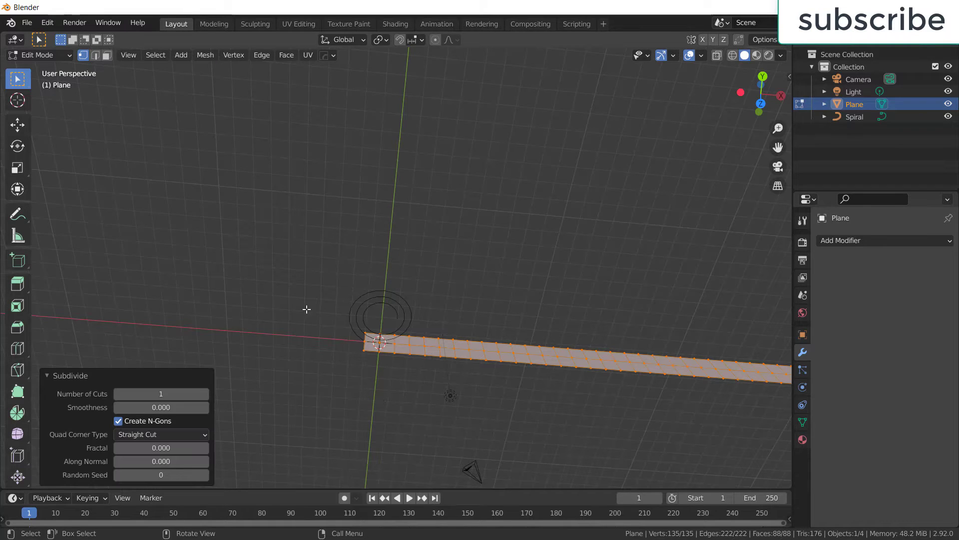
pyautogui.click(161, 394)
pyautogui.write('0')
pyautogui.press('Return')
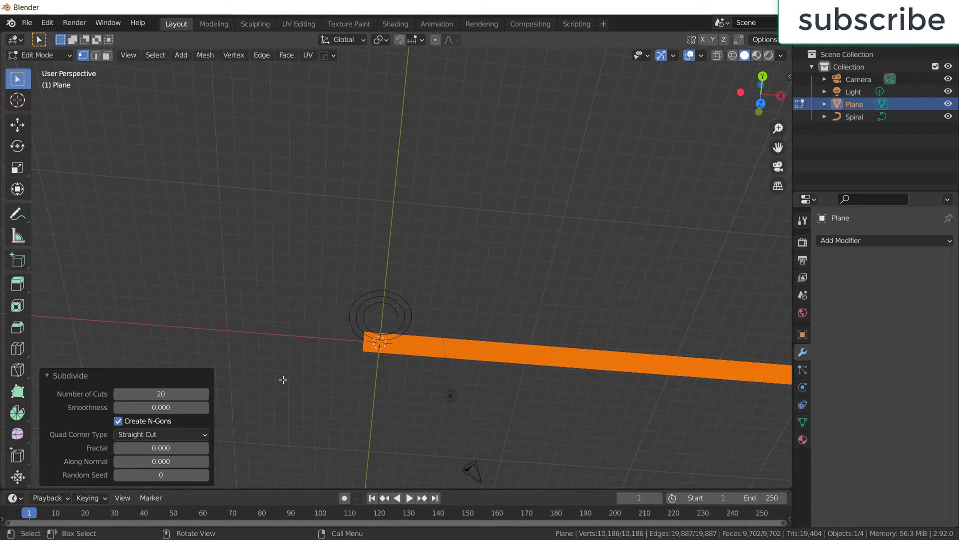
pyautogui.hotkey('alt', 'a')
pyautogui.scroll(3, 493, 358)
pyautogui.scroll(2, 493, 358)
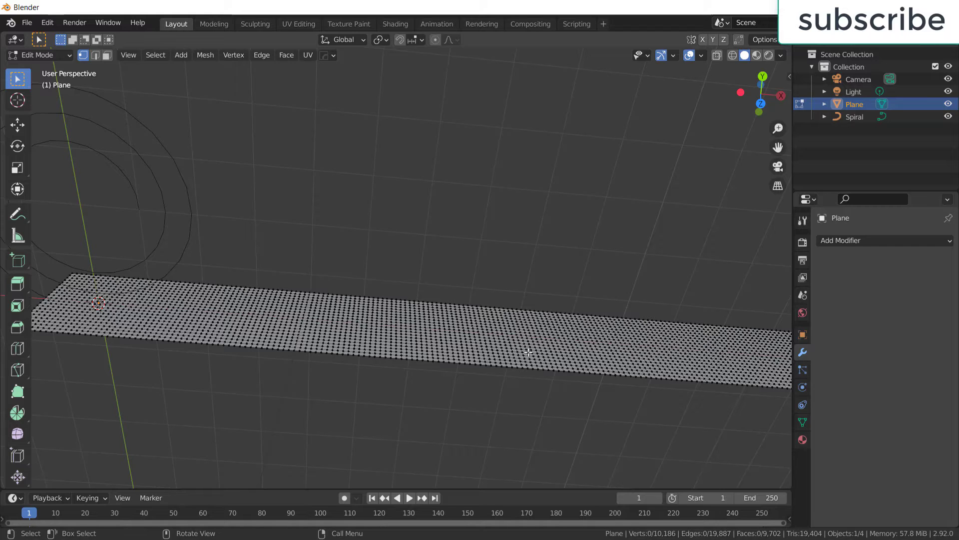
pyautogui.scroll(-3, 363, 394)
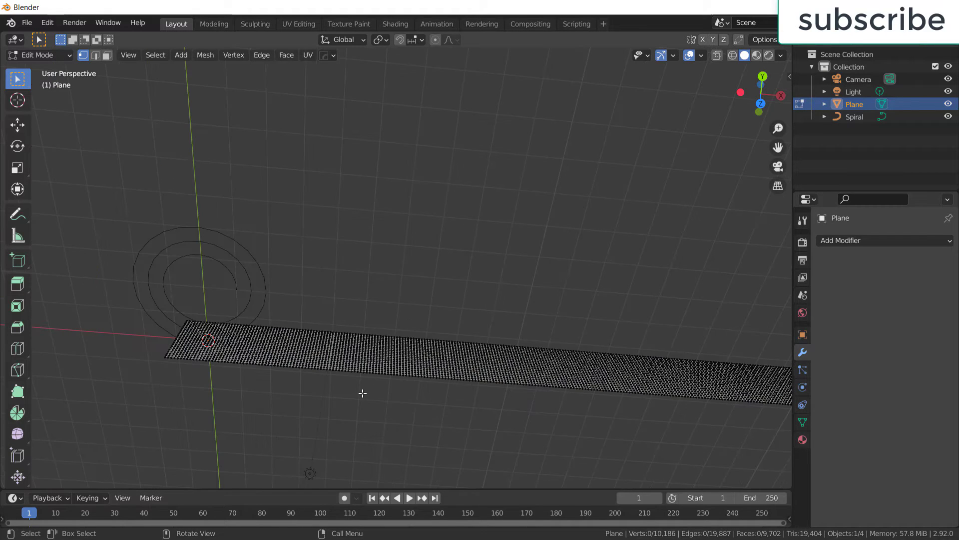
pyautogui.scroll(-2, 376, 340)
pyautogui.press('Tab')
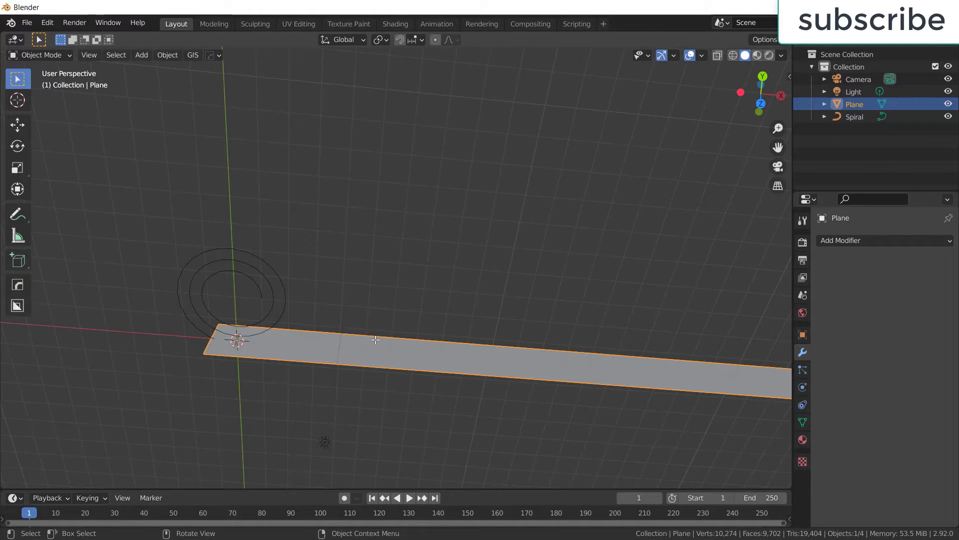
# - Add a Curve modifier to the strip with Spiral as the curve object
pyautogui.moveTo(369, 328)
pyautogui.mouseDown(button='middle')
pyautogui.moveTo(418, 297)
pyautogui.moveTo(437, 332)
pyautogui.moveTo(403, 294)
pyautogui.moveTo(404, 306)
pyautogui.mouseUp(button='middle')
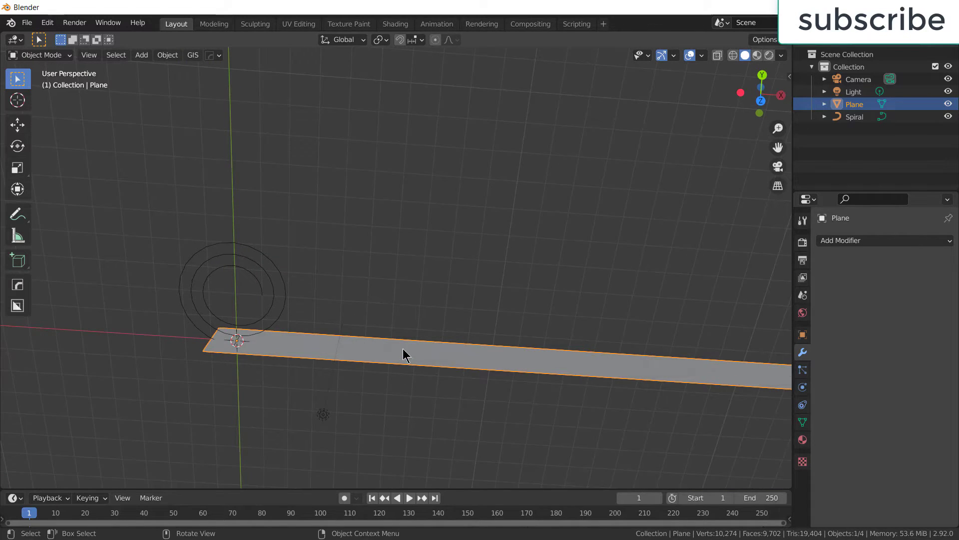
pyautogui.click(871, 240)
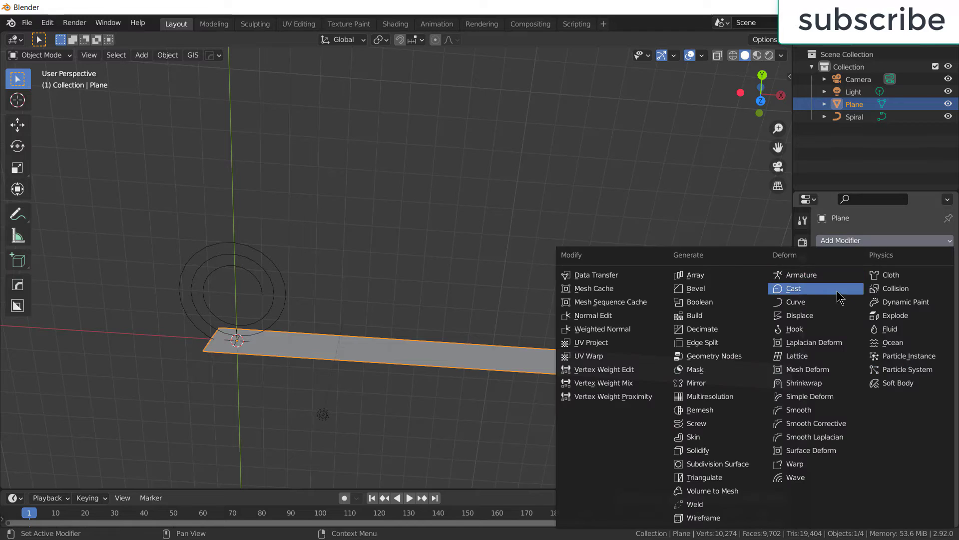
pyautogui.click(833, 302)
pyautogui.click(907, 280)
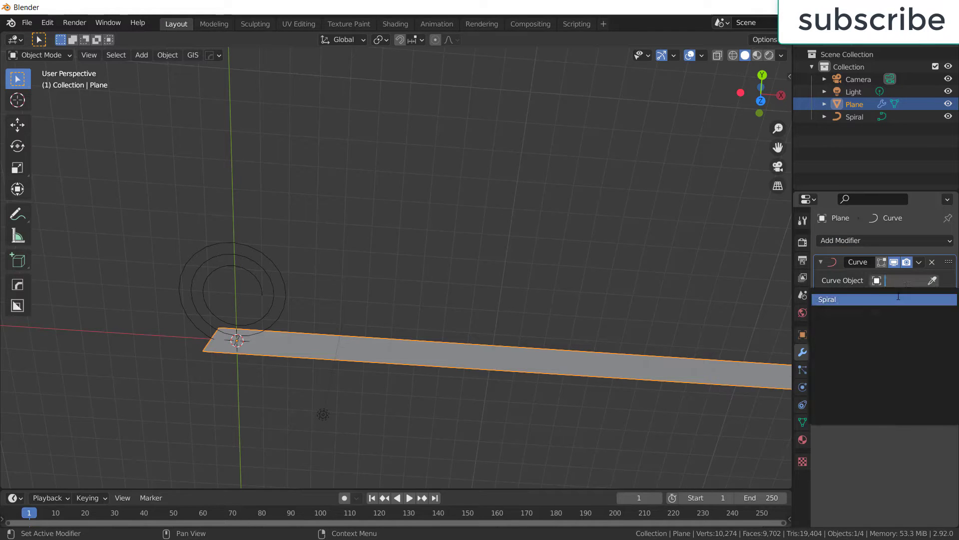
pyautogui.click(898, 298)
# - Apply Shade Smooth to the bent strip
pyautogui.moveTo(752, 307)
pyautogui.mouseDown(button='middle')
pyautogui.moveTo(195, 271)
pyautogui.moveTo(195, 295)
pyautogui.moveTo(164, 340)
pyautogui.mouseUp(button='middle')
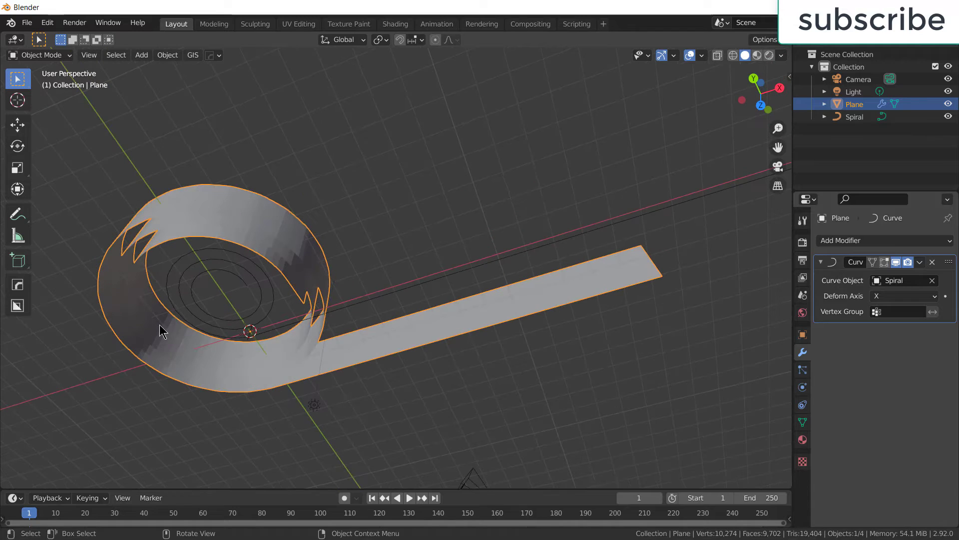
pyautogui.rightClick(160, 329)
pyautogui.click(160, 329)
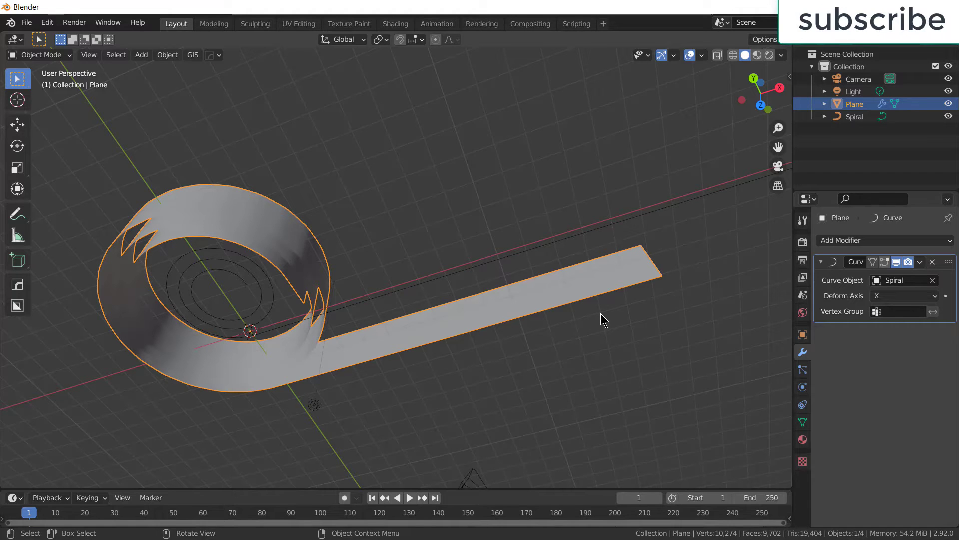
# - Slide the strip along X, check front and top views, then settle at 4.9461 m
pyautogui.press('g')
pyautogui.press('x')
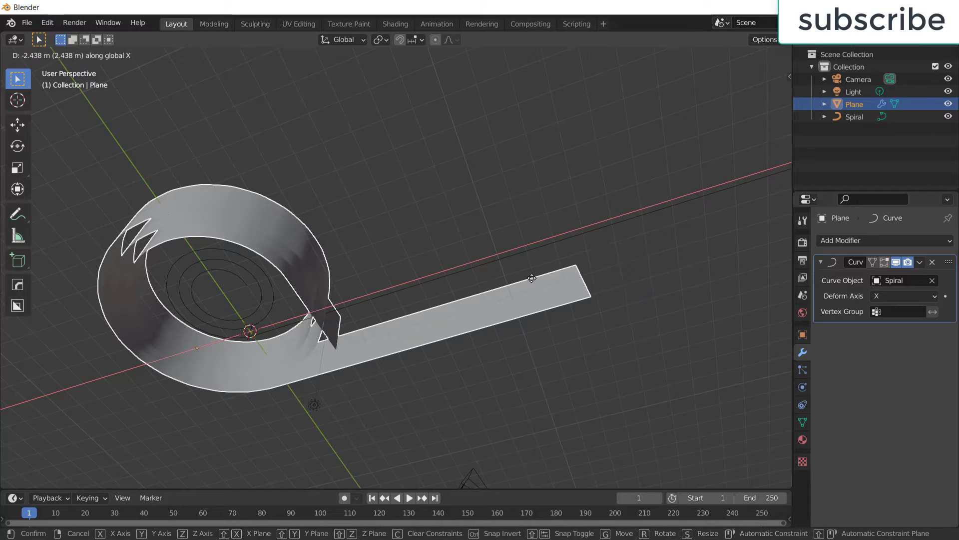
pyautogui.click(503, 277)
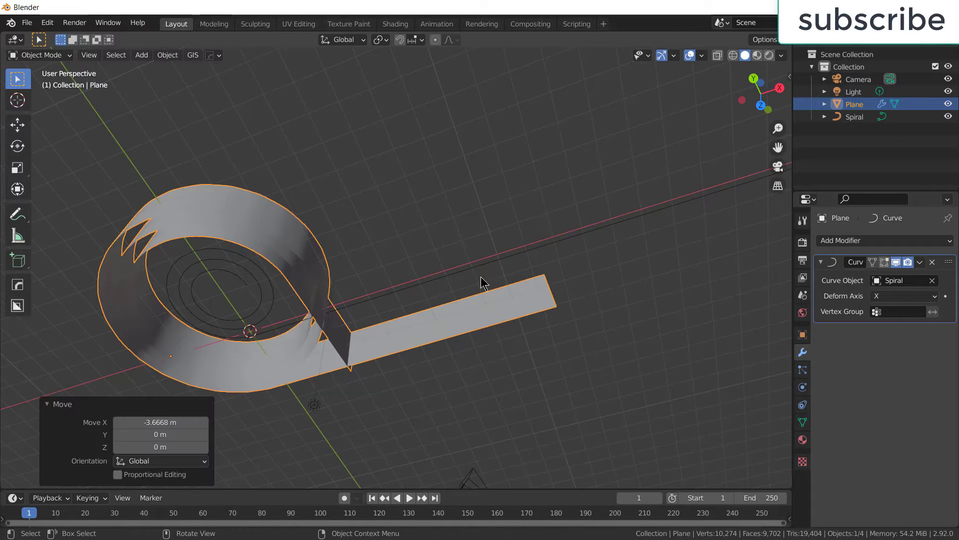
pyautogui.press('KP_5')
pyautogui.press('KP_1')
pyautogui.press('KP_8')
pyautogui.press('KP_7')
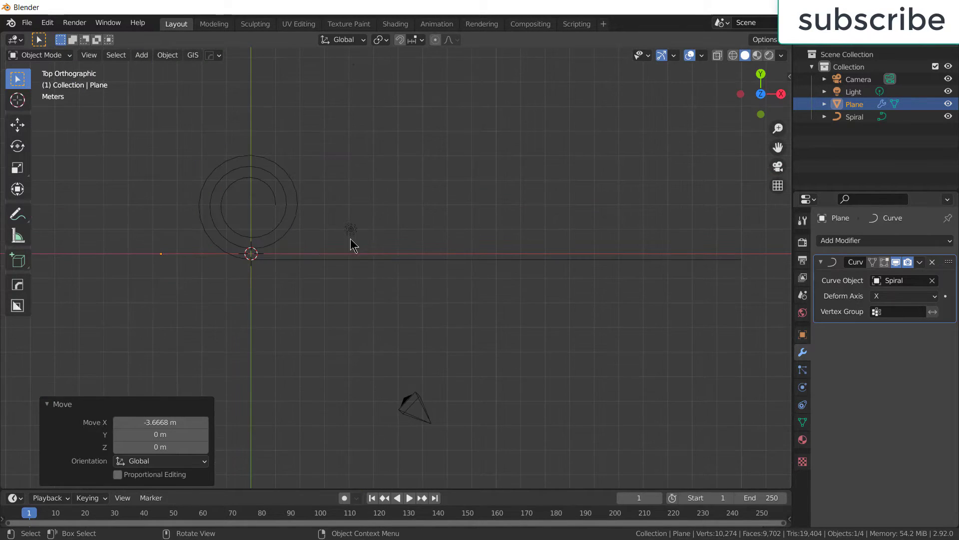
pyautogui.moveTo(375, 179)
pyautogui.mouseDown(button='middle')
pyautogui.moveTo(360, 208)
pyautogui.moveTo(369, 197)
pyautogui.moveTo(269, 198)
pyautogui.mouseUp(button='middle')
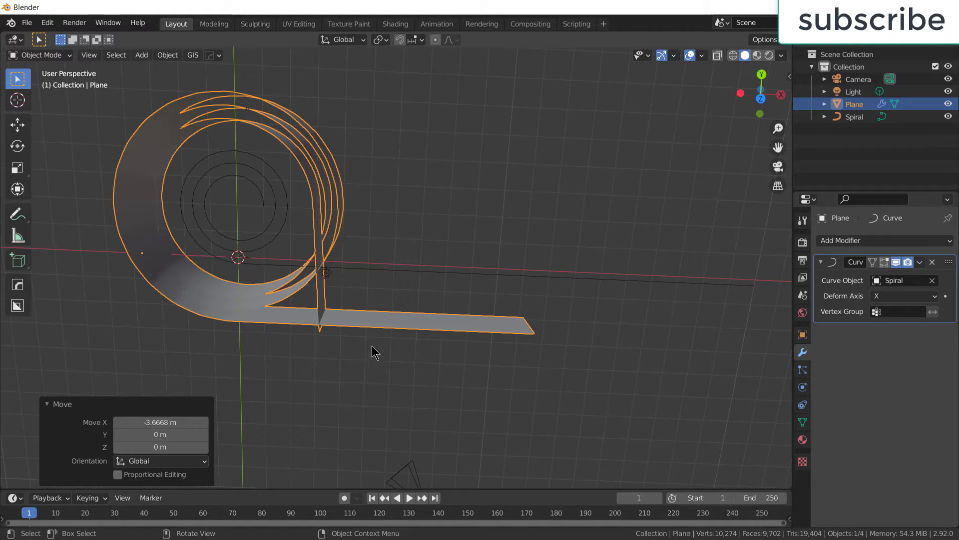
pyautogui.press('g')
pyautogui.press('x')
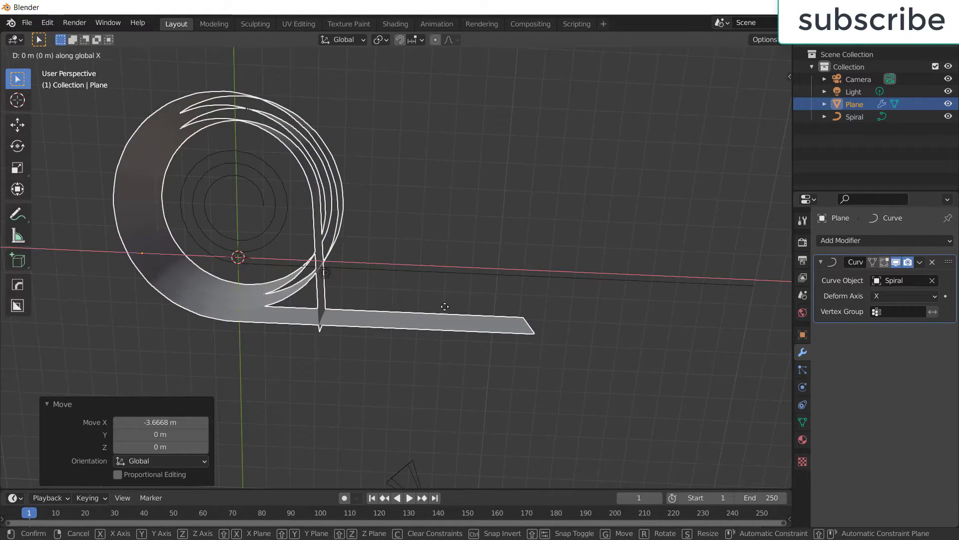
pyautogui.click(464, 266)
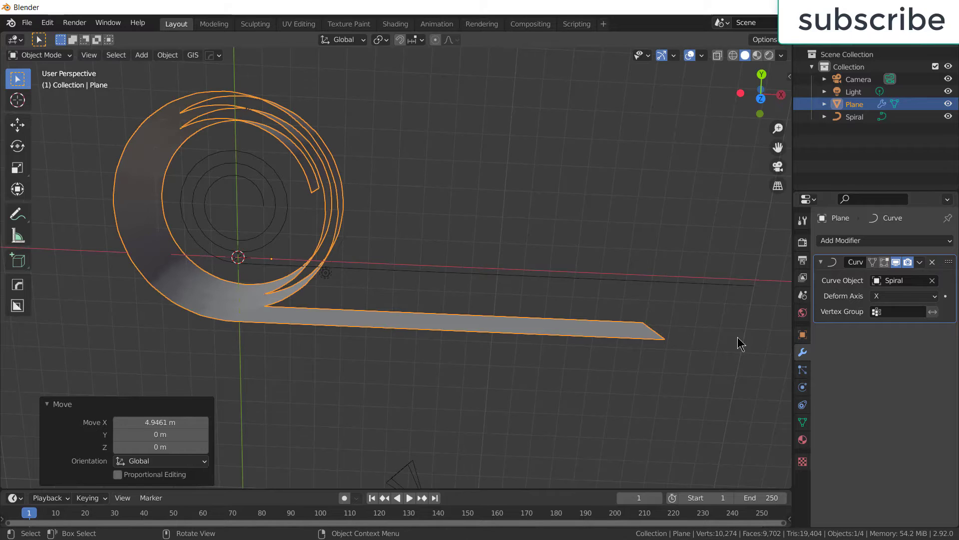
# - Add a Solidify modifier giving the strip 0.16 m even thickness
pyautogui.click(822, 261)
pyautogui.click(860, 240)
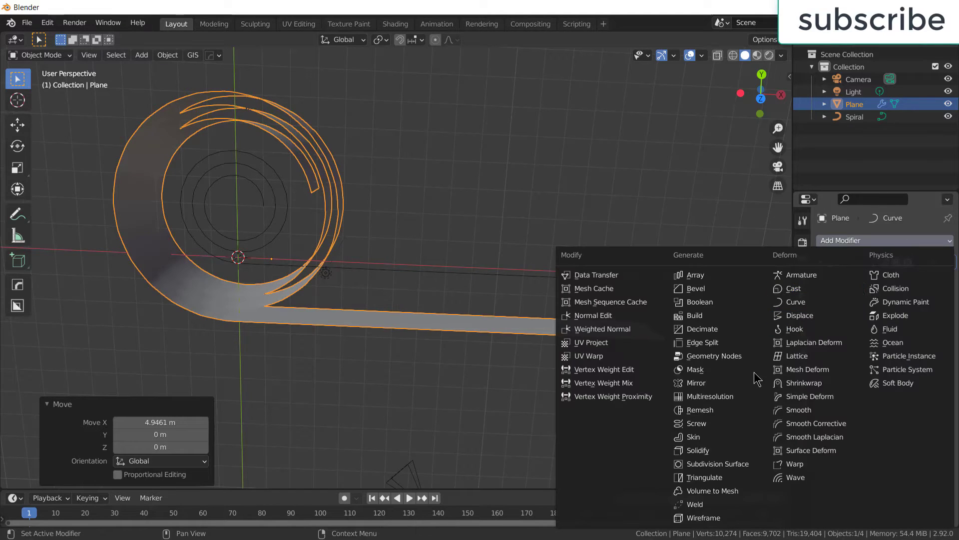
pyautogui.click(712, 450)
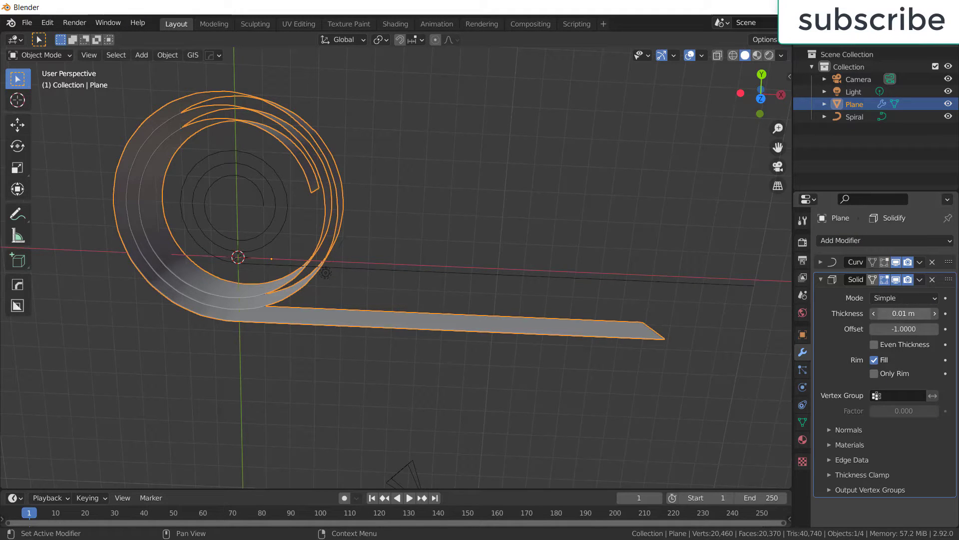
pyautogui.moveTo(904, 313); pyautogui.dragTo(932, 313)
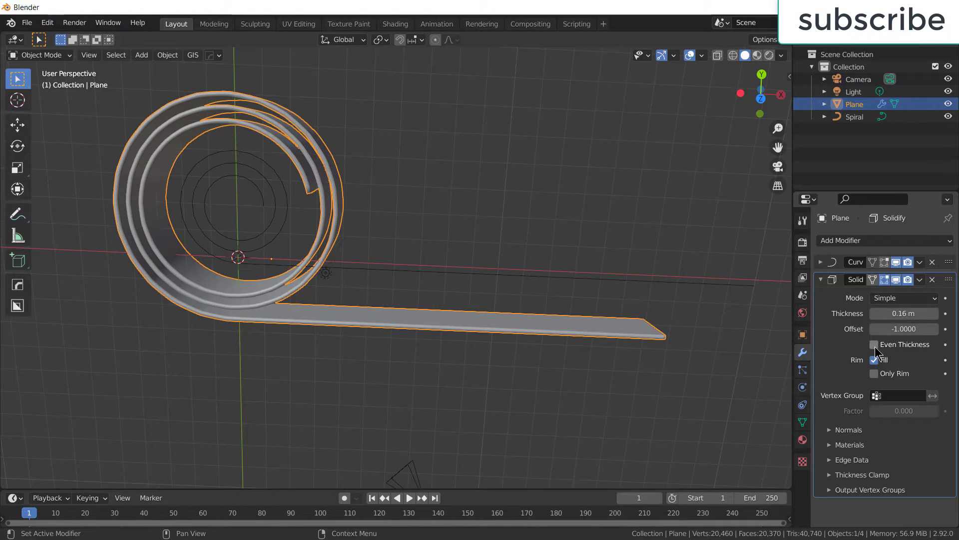
# - Sharpen the strip's edges with HardOps and confirm 60° Auto Smooth under Normals
pyautogui.press('q')
pyautogui.click(334, 312)
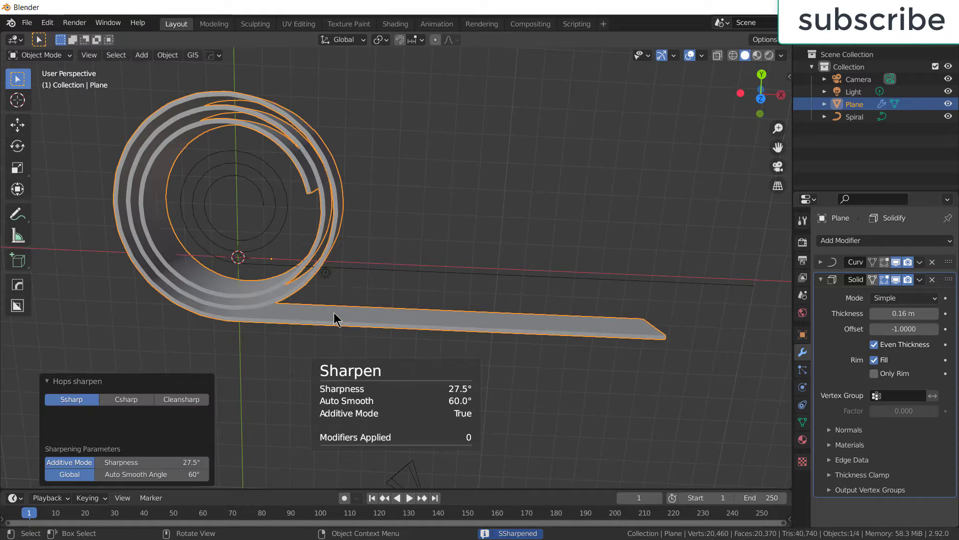
pyautogui.click(803, 422)
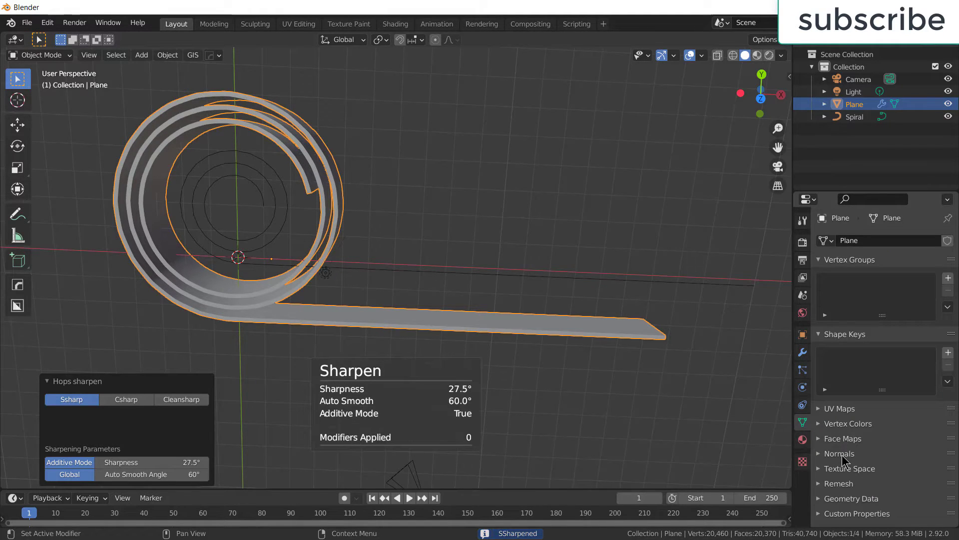
pyautogui.click(841, 454)
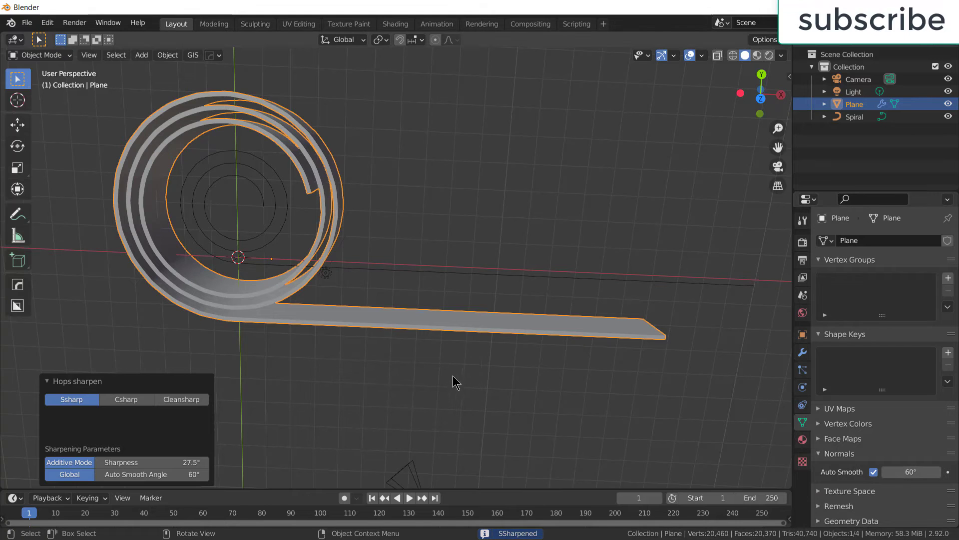
pyautogui.click(377, 295)
pyautogui.moveTo(377, 294)
pyautogui.mouseDown(button='middle')
pyautogui.moveTo(274, 288)
pyautogui.moveTo(250, 323)
pyautogui.moveTo(318, 325)
pyautogui.mouseUp(button='middle')
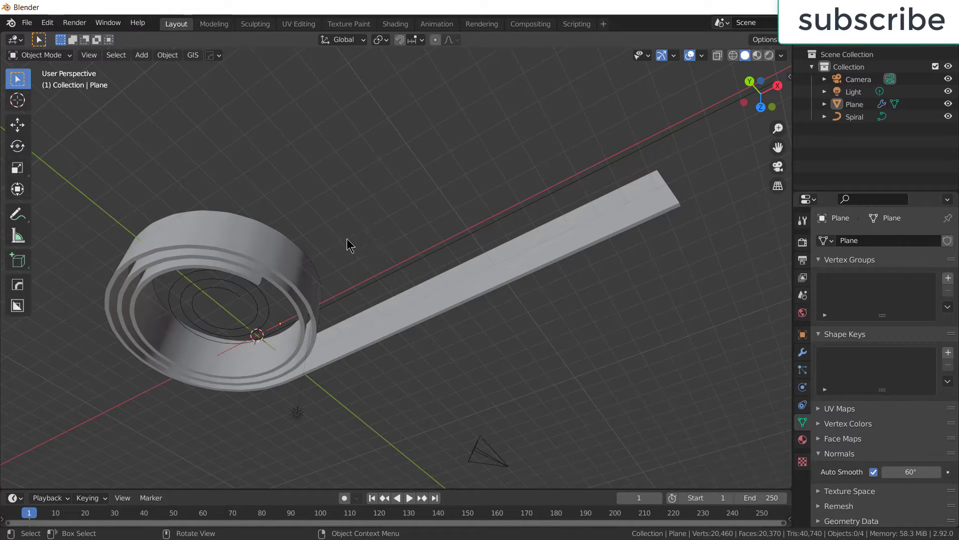
# - Scale the spiralled strip along Z to 3.931
pyautogui.moveTo(384, 299)
pyautogui.mouseDown(button='middle')
pyautogui.moveTo(304, 268)
pyautogui.moveTo(475, 300)
pyautogui.moveTo(470, 346)
pyautogui.moveTo(445, 319)
pyautogui.moveTo(410, 321)
pyautogui.mouseUp(button='middle')
pyautogui.scroll(2, 422, 315)
pyautogui.scroll(2, 419, 265)
pyautogui.scroll(2, 461, 325)
pyautogui.scroll(-3, 413, 330)
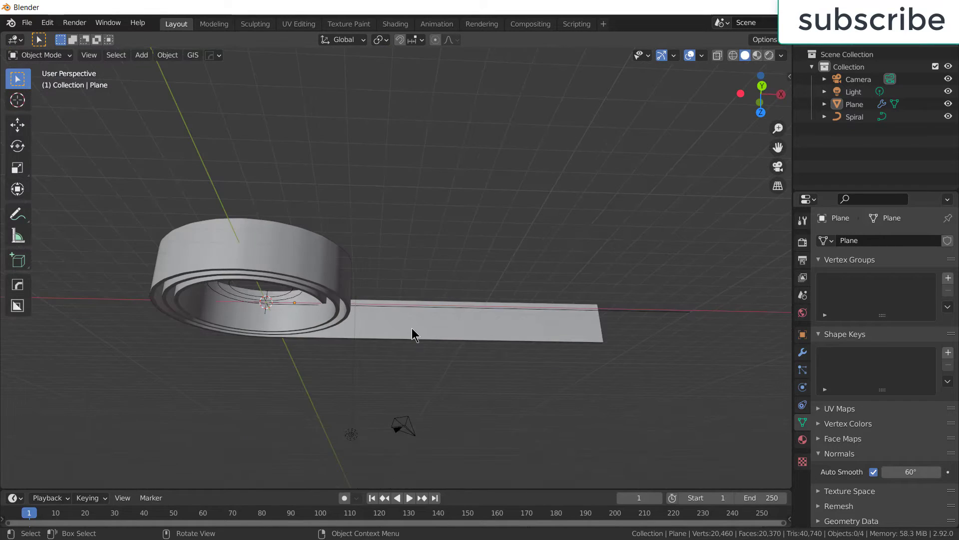
pyautogui.click(418, 338)
pyautogui.press('s')
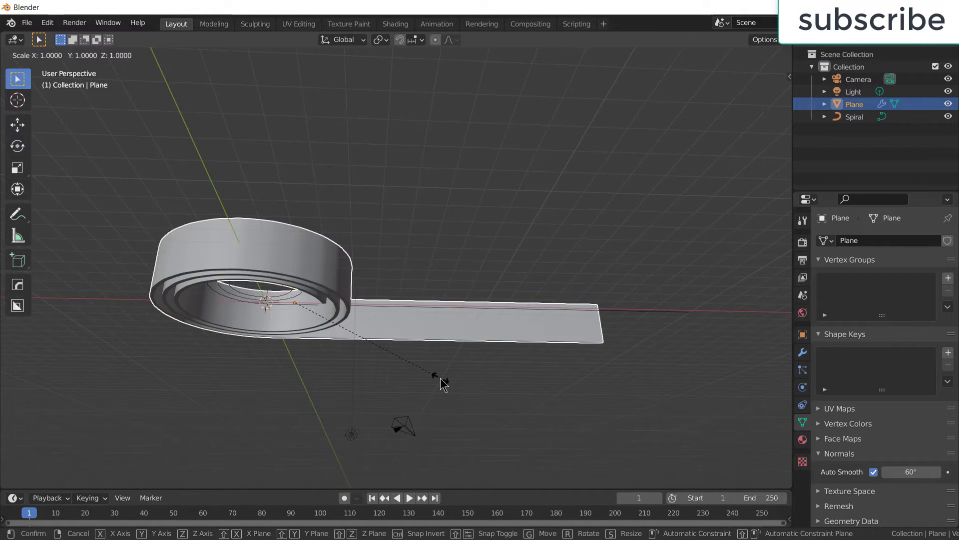
pyautogui.press('z')
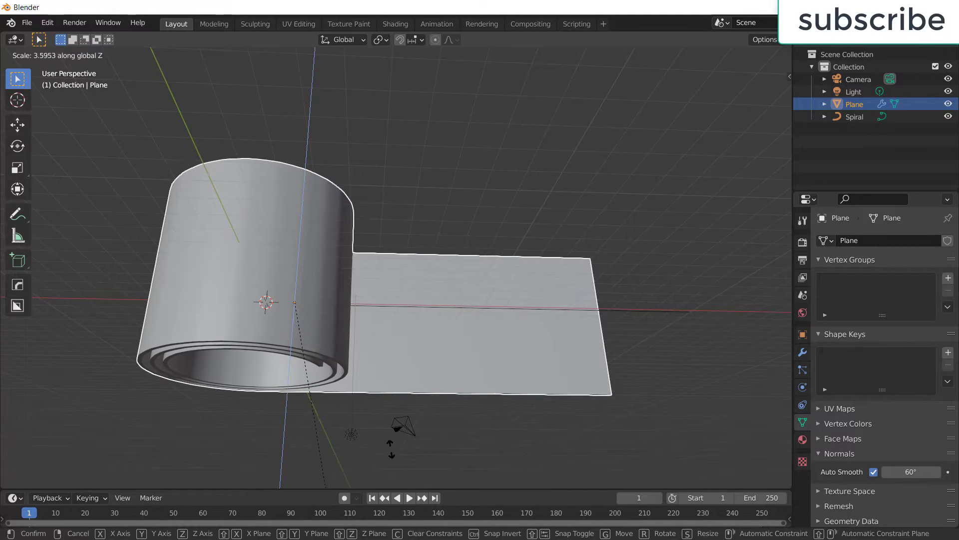
pyautogui.click(396, 421)
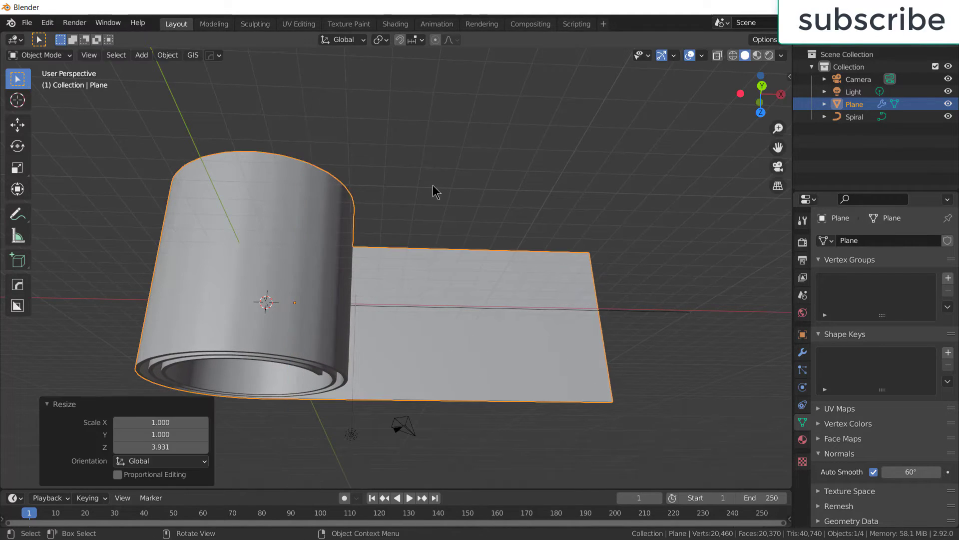
# - Slide the plane 31.39 m along X so it lies unrolled
pyautogui.scroll(-3, 432, 185)
pyautogui.scroll(3, 434, 182)
pyautogui.scroll(-2, 436, 220)
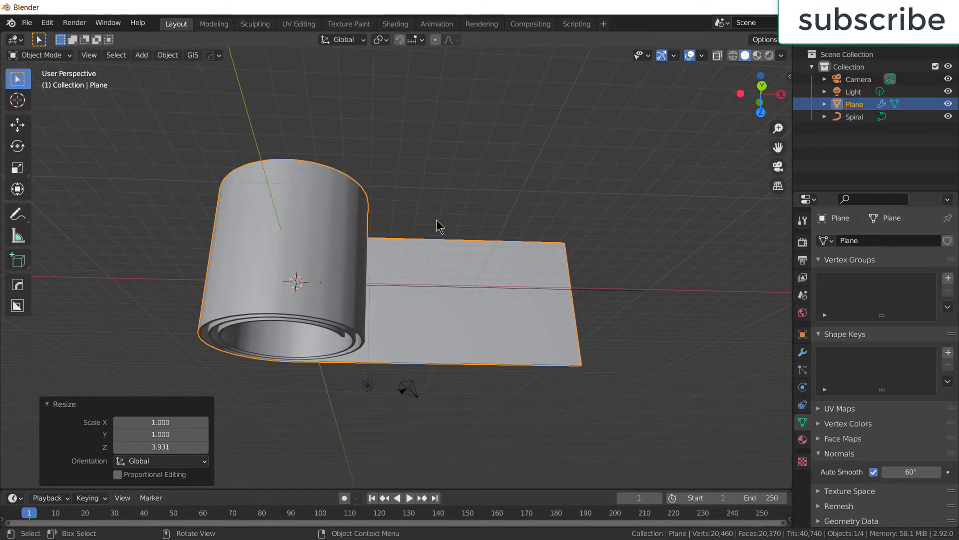
pyautogui.click(460, 240)
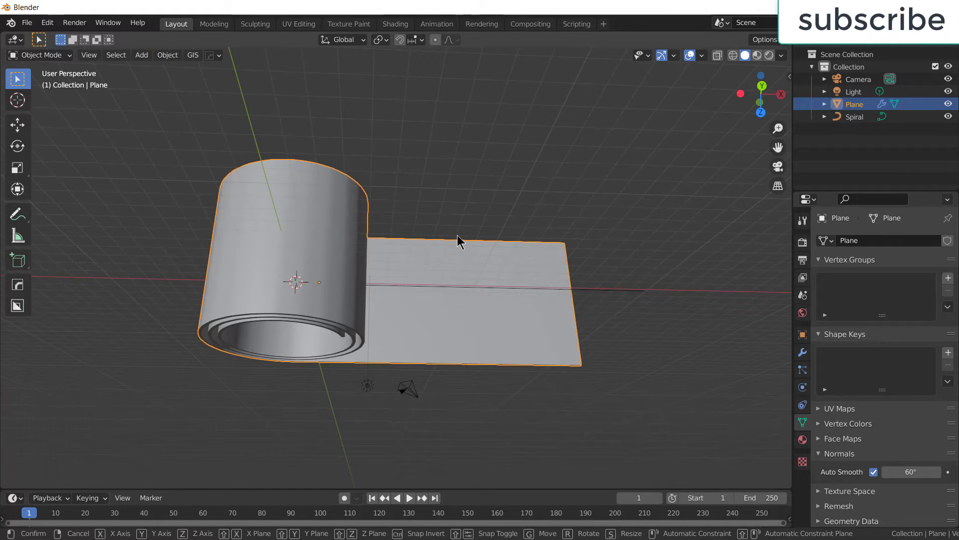
pyautogui.press('g')
pyautogui.press('x')
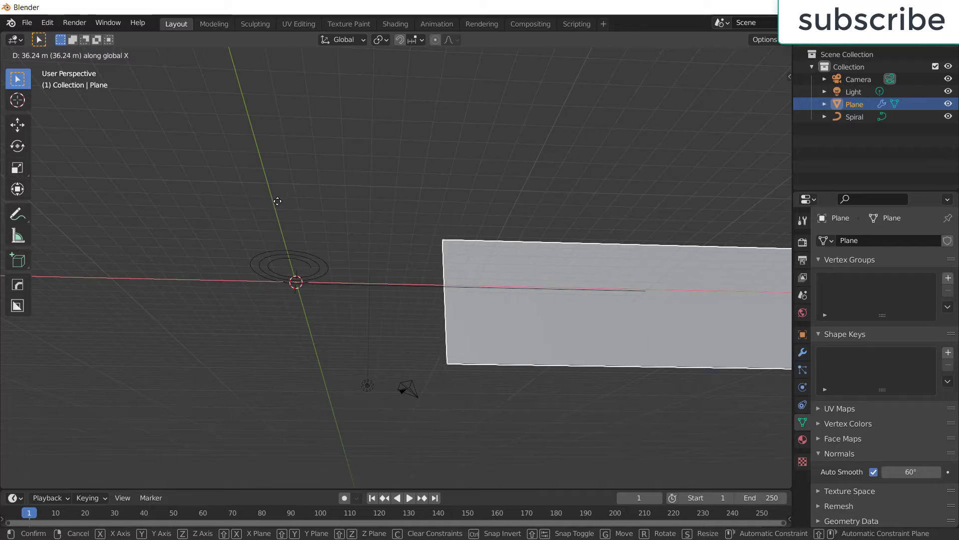
pyautogui.click(212, 211)
pyautogui.moveTo(429, 292)
pyautogui.mouseDown(button='middle')
pyautogui.moveTo(595, 274)
pyautogui.moveTo(584, 249)
pyautogui.mouseUp(button='middle')
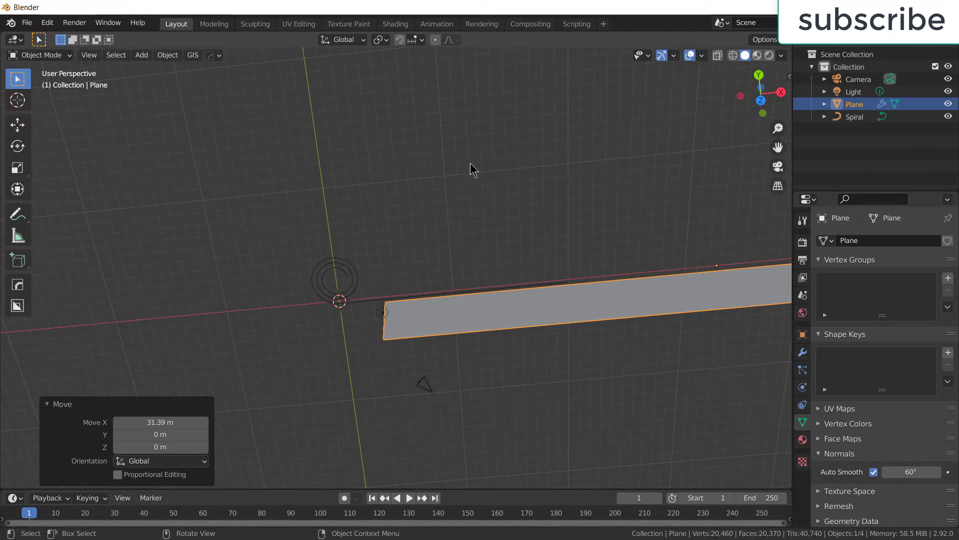
pyautogui.click(394, 24)
# - Create Material.001 for the plane with a Texture Coordinate, Mapping and Image Texture chain
pyautogui.moveTo(496, 266)
pyautogui.mouseDown(button='middle')
pyautogui.moveTo(527, 267)
pyautogui.moveTo(431, 228)
pyautogui.moveTo(430, 139)
pyautogui.moveTo(539, 257)
pyautogui.moveTo(393, 184)
pyautogui.moveTo(418, 88)
pyautogui.moveTo(675, 197)
pyautogui.moveTo(542, 85)
pyautogui.moveTo(514, 132)
pyautogui.moveTo(365, 287)
pyautogui.moveTo(415, 132)
pyautogui.moveTo(406, 150)
pyautogui.moveTo(514, 141)
pyautogui.moveTo(563, 186)
pyautogui.moveTo(561, 120)
pyautogui.moveTo(583, 189)
pyautogui.moveTo(572, 152)
pyautogui.moveTo(625, 198)
pyautogui.moveTo(557, 135)
pyautogui.moveTo(475, 342)
pyautogui.moveTo(520, 396)
pyautogui.moveTo(600, 430)
pyautogui.mouseUp(button='middle')
pyautogui.click(494, 321)
pyautogui.scroll(-3, 470, 366)
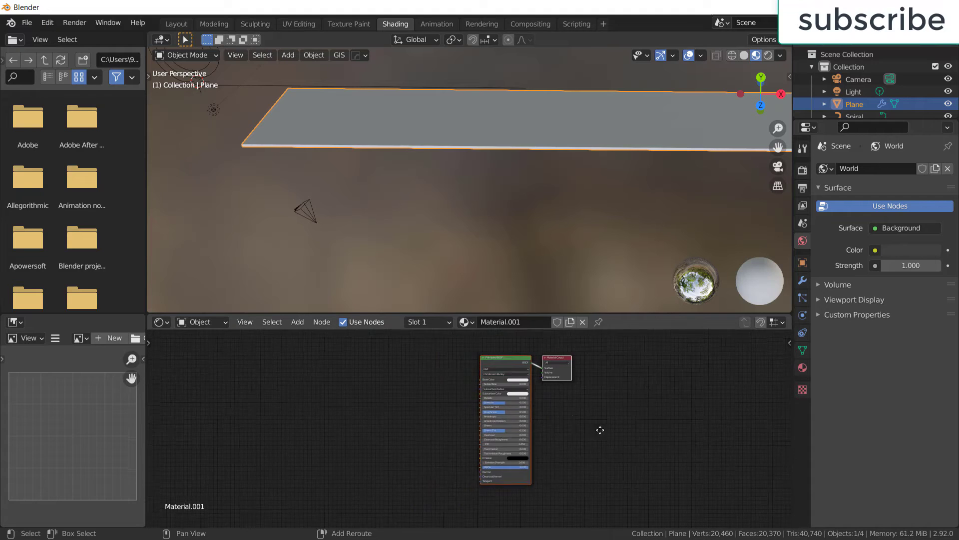
pyautogui.scroll(2, 600, 430)
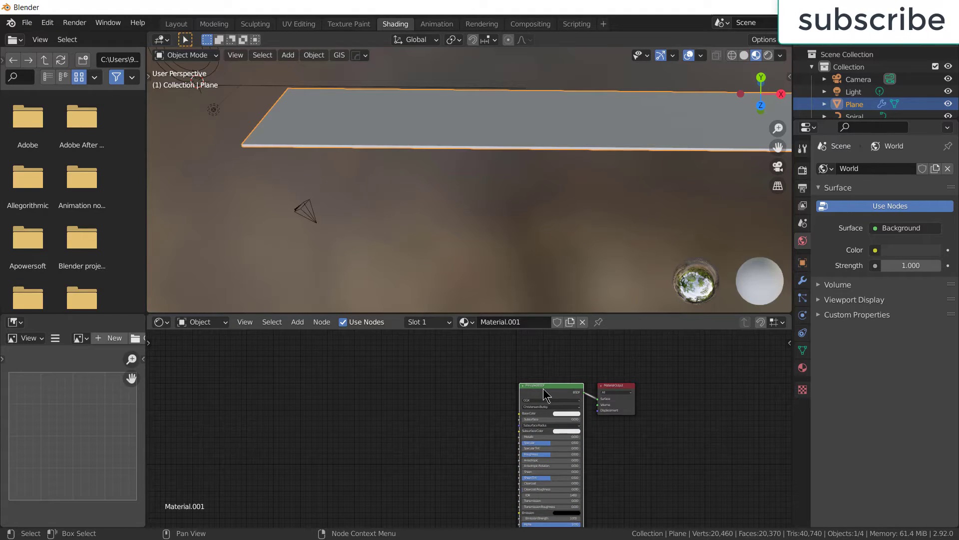
pyautogui.hotkey('ctrl', 't')
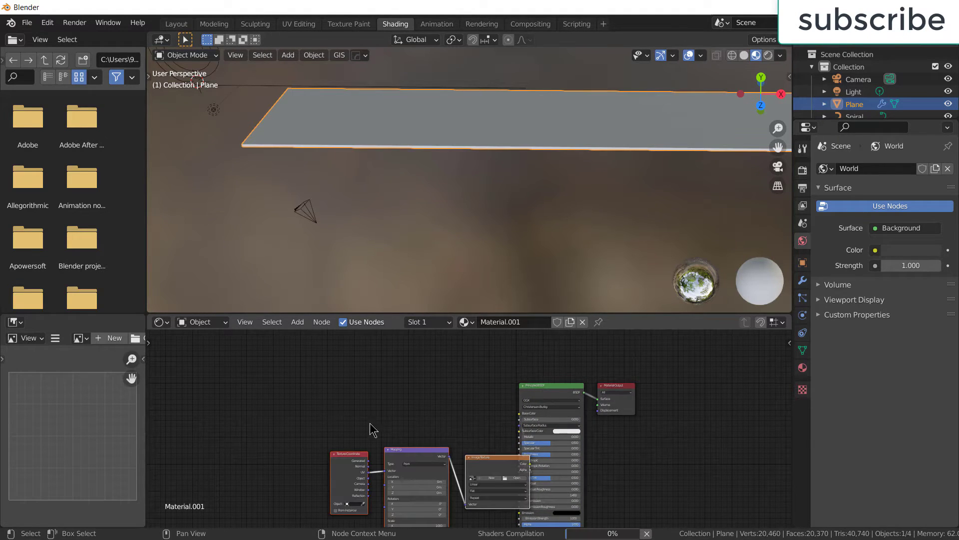
# - Move the texture nodes up and left, then open the Add-ons preferences
pyautogui.moveTo(429, 454); pyautogui.dragTo(274, 366)
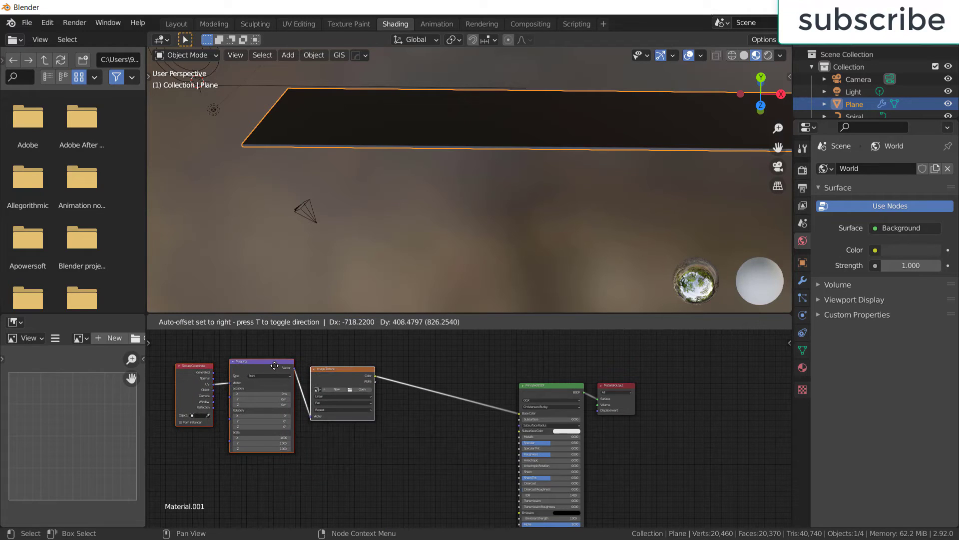
pyautogui.click(274, 365)
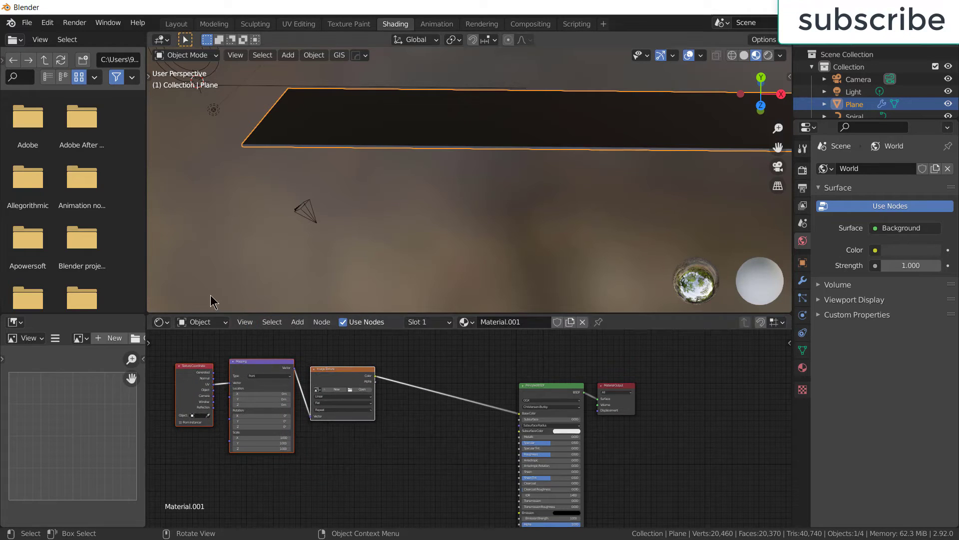
pyautogui.click(47, 23)
pyautogui.click(84, 202)
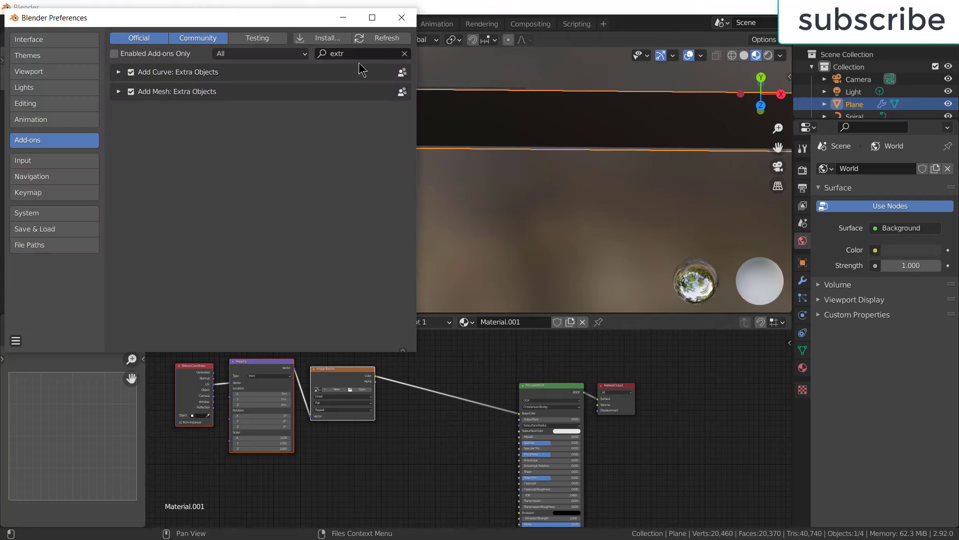
# - Search the add-ons for 'wra', then close the preferences window
pyautogui.click(362, 54)
pyautogui.write('wra')
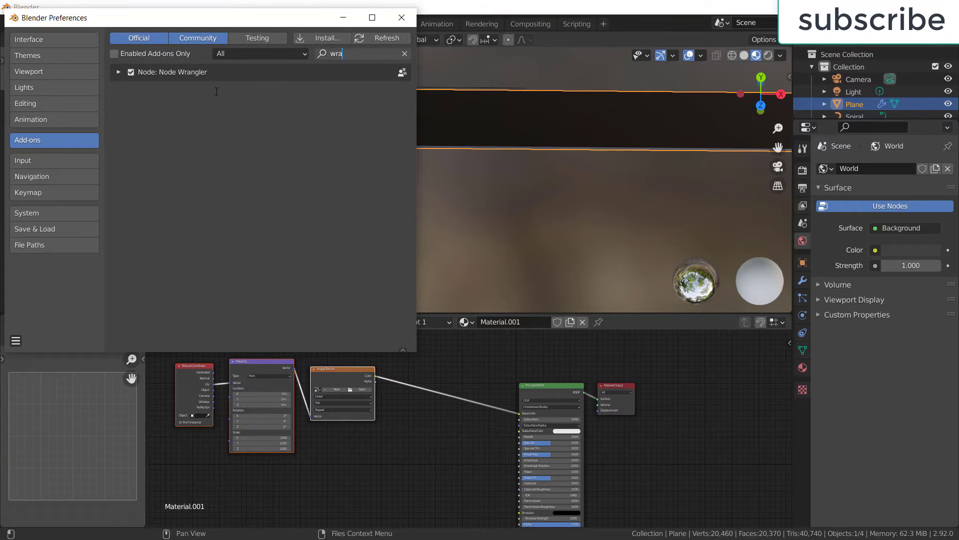
pyautogui.click(402, 18)
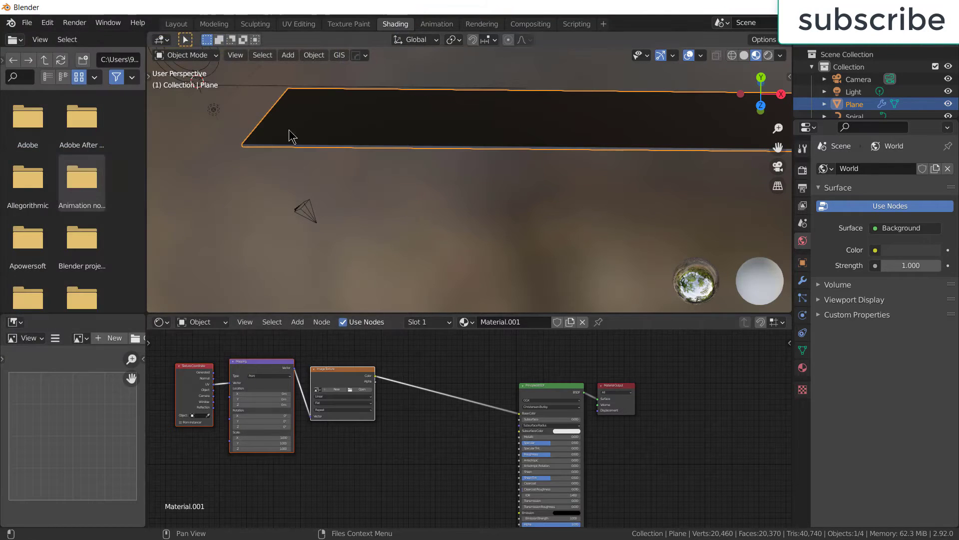
pyautogui.click(377, 449)
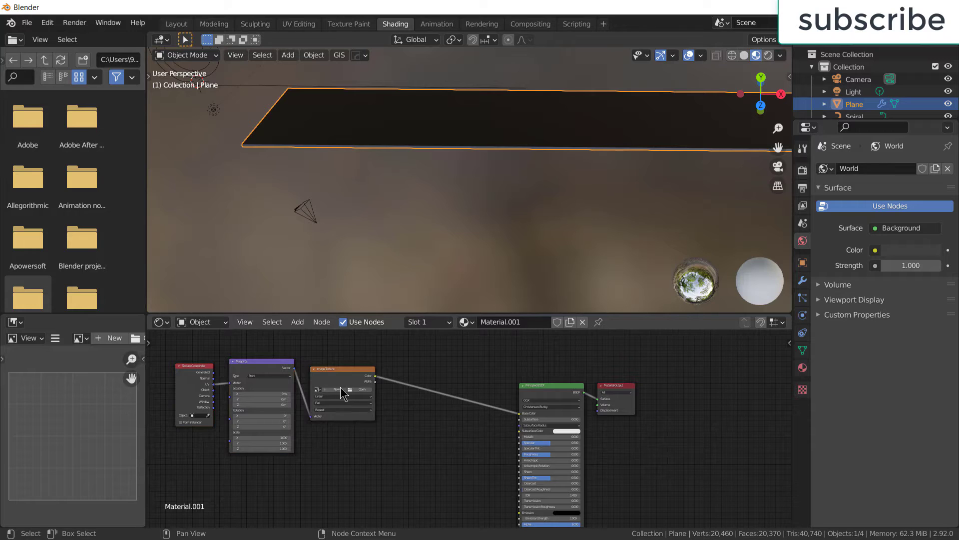
# - Load Fabric_Pattern_01_ambientocclusion.jpg into the Image Texture node
pyautogui.click(355, 388)
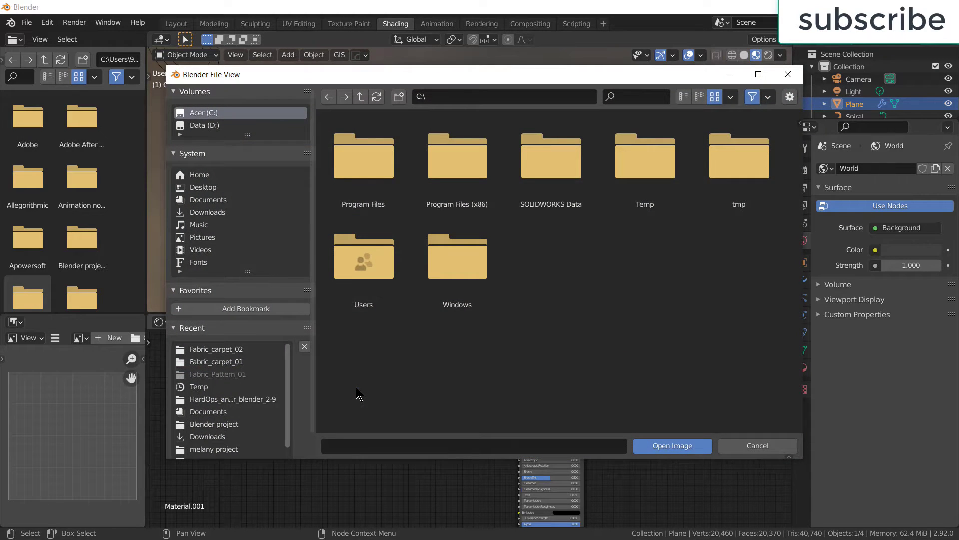
pyautogui.click(224, 350)
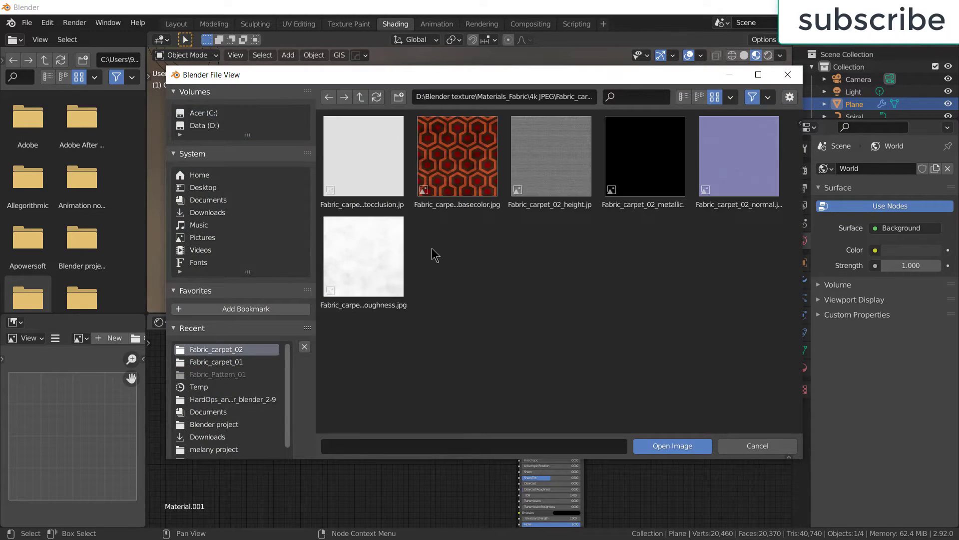
pyautogui.click(360, 96)
pyautogui.click(547, 260)
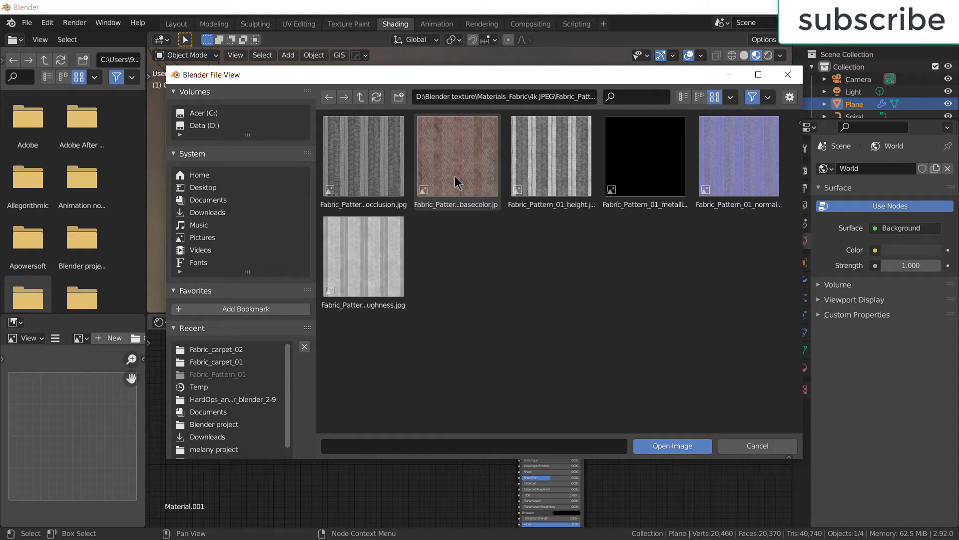
pyautogui.click(400, 184)
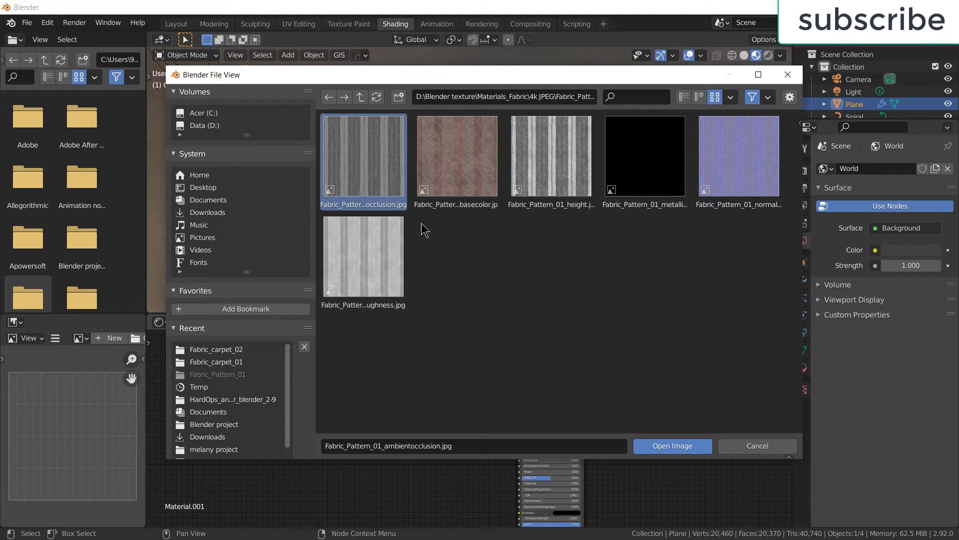
pyautogui.click(669, 444)
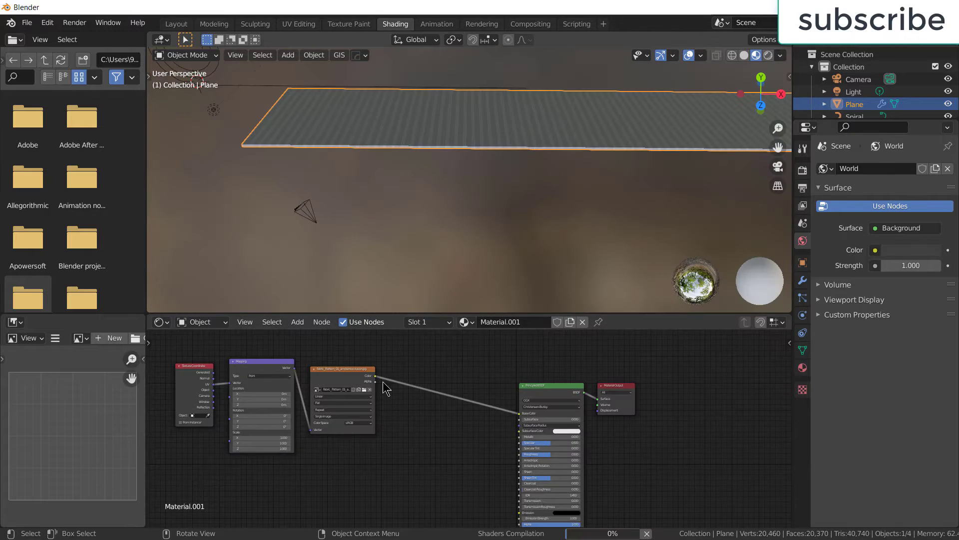
pyautogui.scroll(1, 378, 393)
# - Duplicate the image node and load the Fabric_Pattern_01 basecolor image into the copy
pyautogui.moveTo(403, 406); pyautogui.dragTo(425, 450, button='middle')
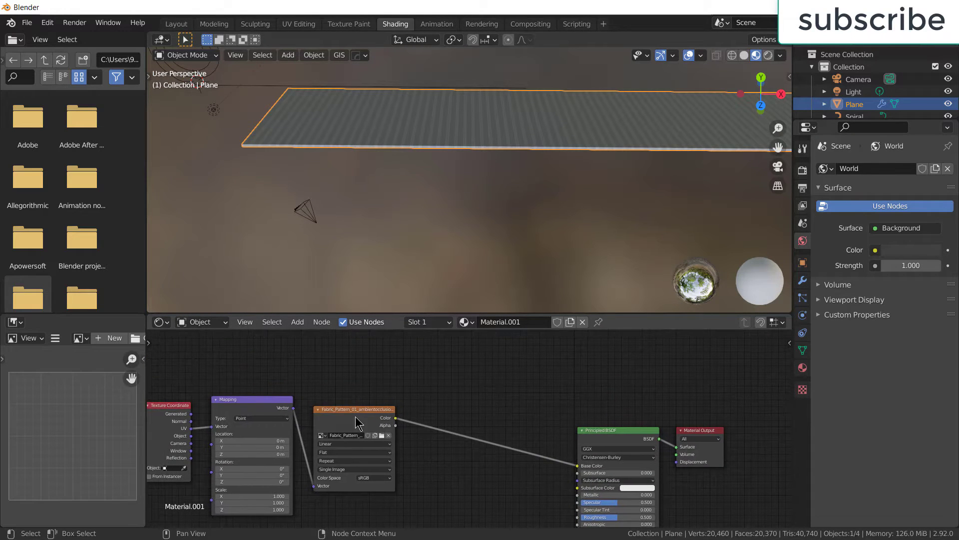
pyautogui.hotkey('shift', 'd')
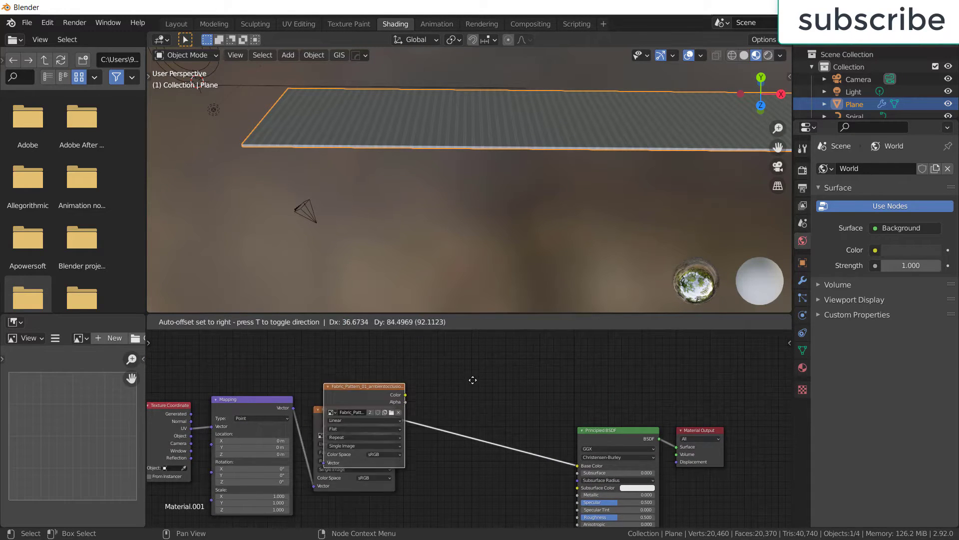
pyautogui.click(492, 509)
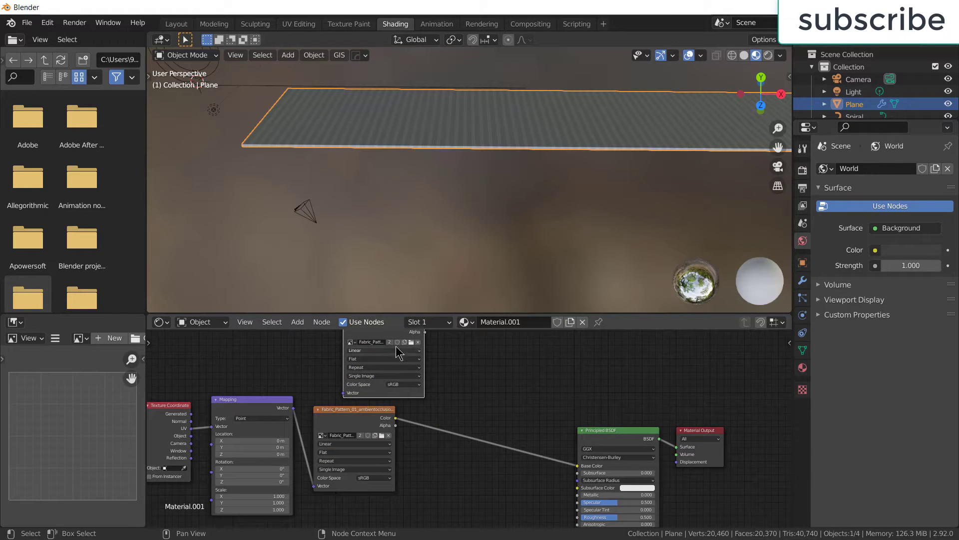
pyautogui.click(411, 344)
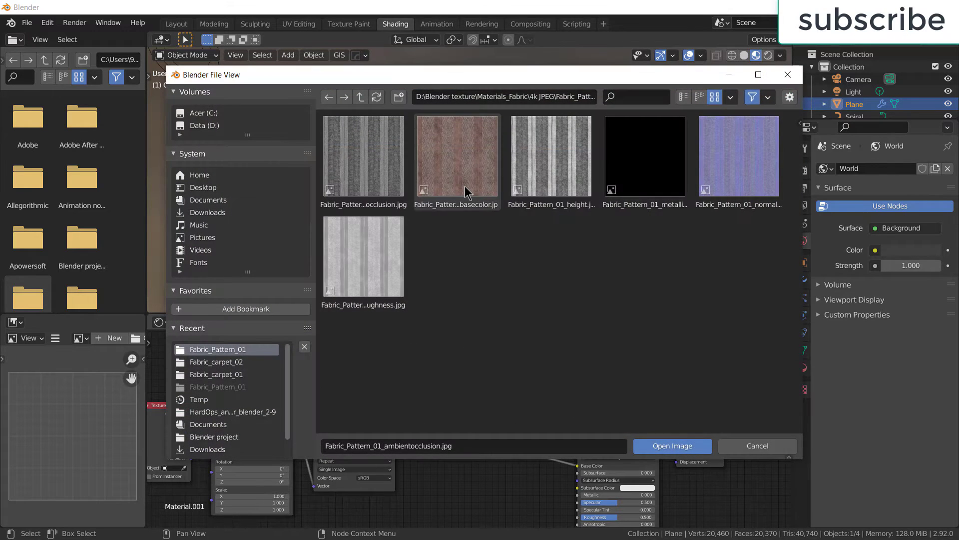
pyautogui.click(465, 192)
pyautogui.click(670, 445)
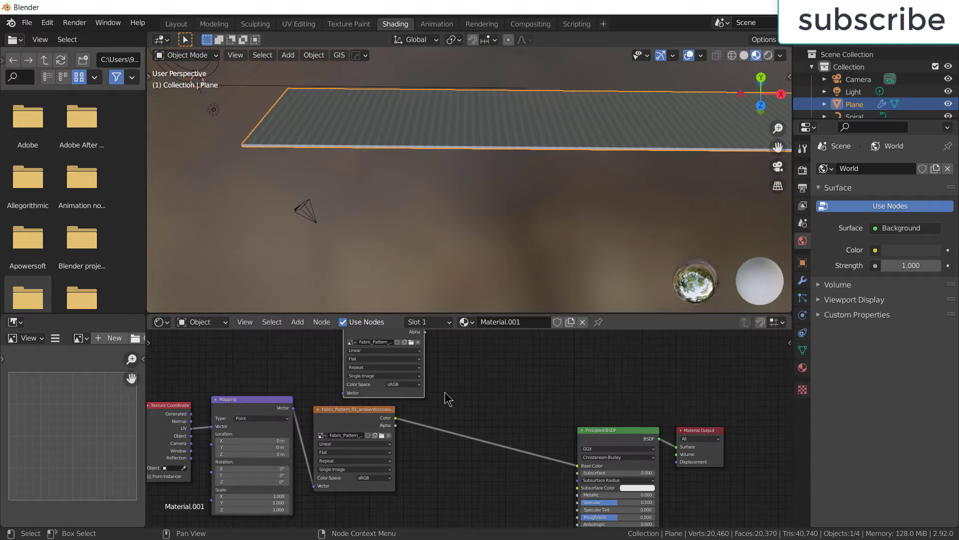
# - Add a Math node, found by searching 'add', beside the shader
pyautogui.hotkey('shift', 'a')
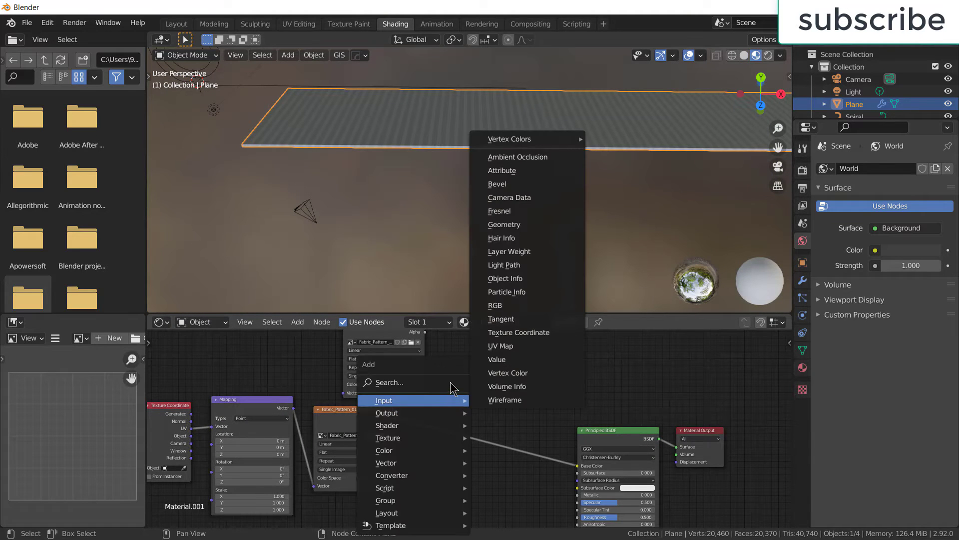
pyautogui.click(432, 385)
pyautogui.write('add')
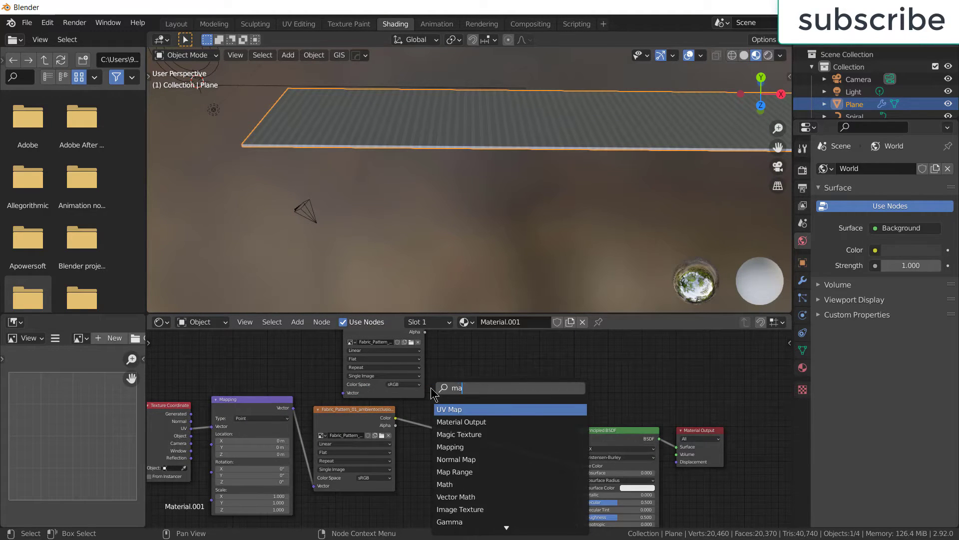
pyautogui.press('Return')
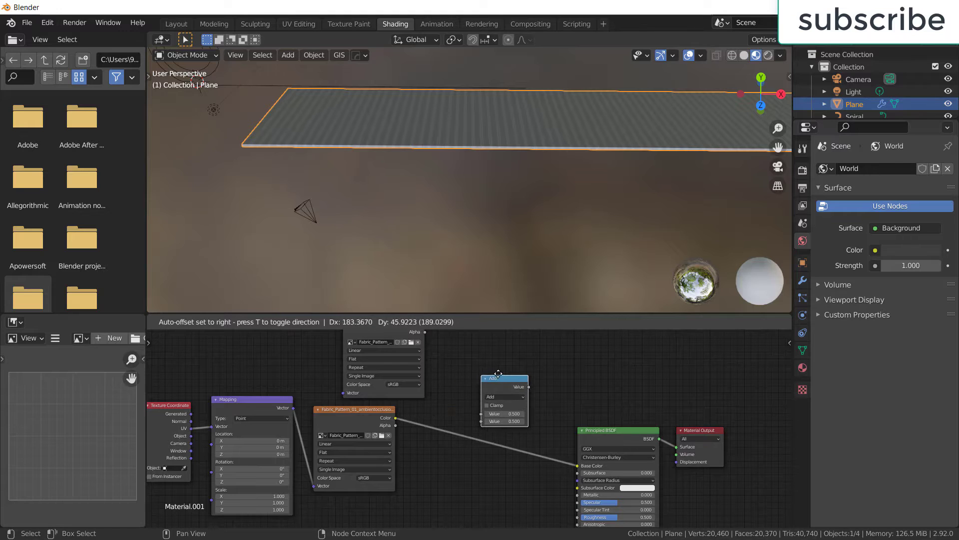
pyautogui.click(498, 375)
# - Multiply both textures in the Math node into Base Color, with Mapping driving the basecolor node
pyautogui.moveTo(425, 332); pyautogui.dragTo(474, 388)
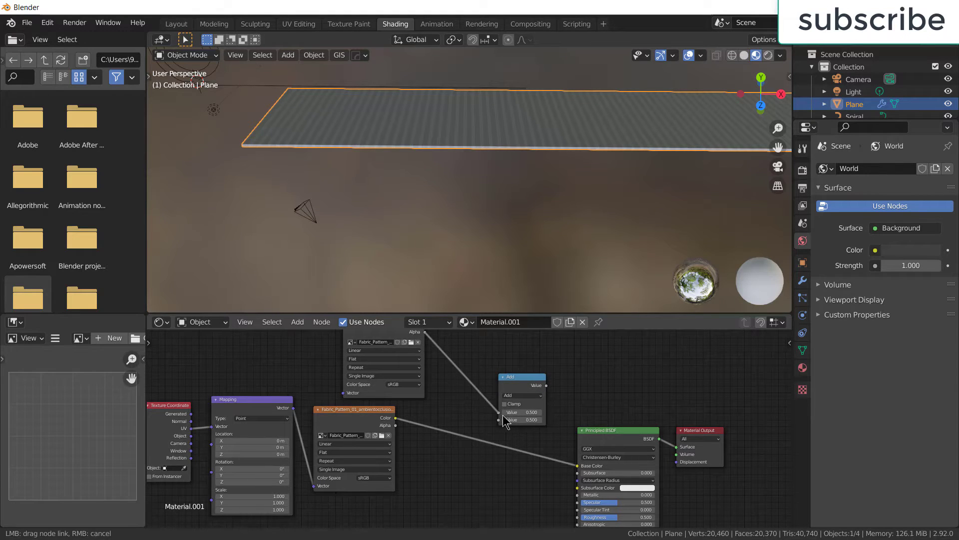
pyautogui.moveTo(503, 415); pyautogui.dragTo(502, 414)
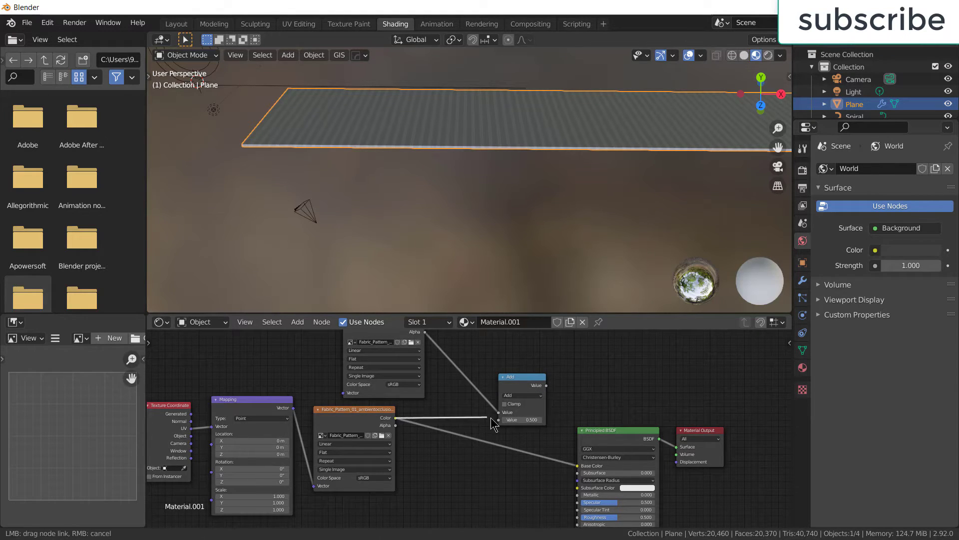
pyautogui.moveTo(396, 417); pyautogui.dragTo(499, 420)
pyautogui.click(522, 396)
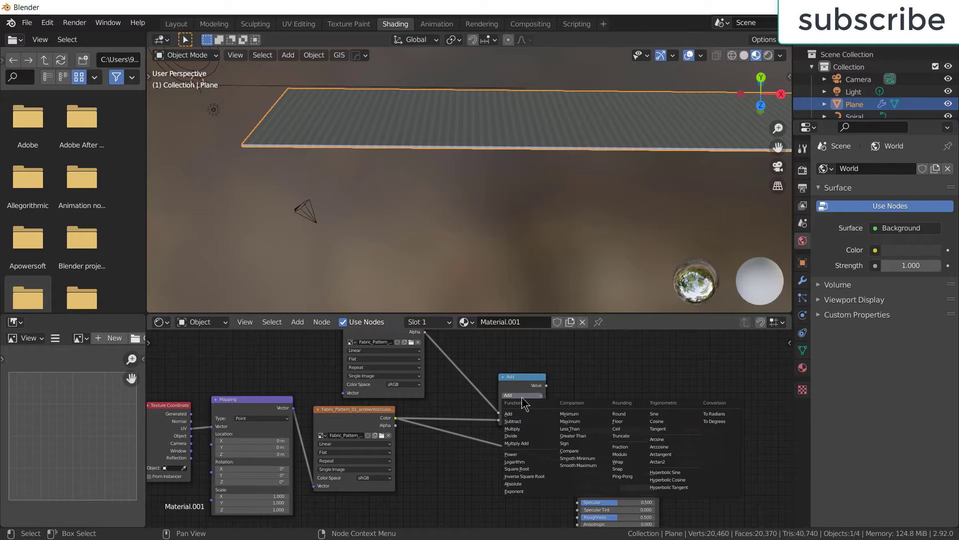
pyautogui.click(518, 429)
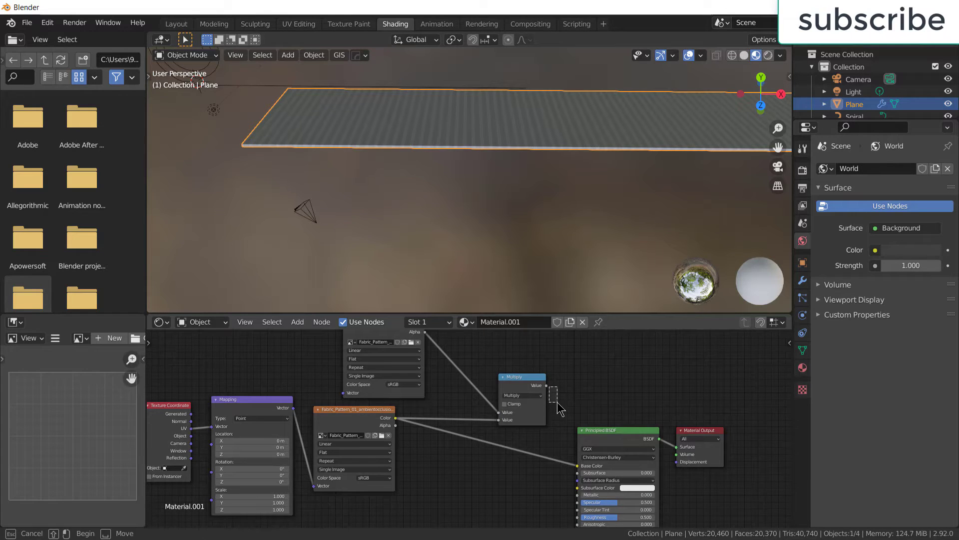
pyautogui.moveTo(547, 386); pyautogui.dragTo(578, 465)
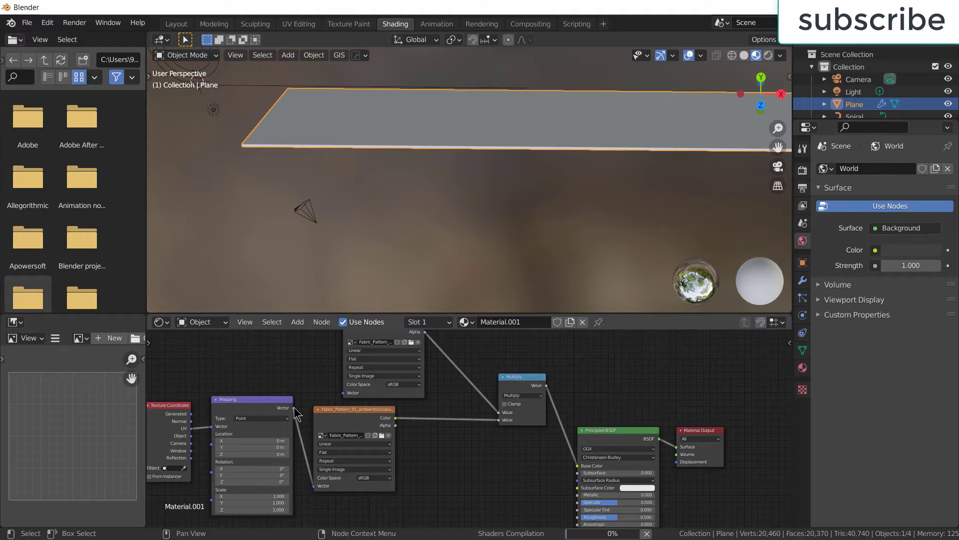
pyautogui.moveTo(295, 408)
pyautogui.mouseDown()
pyautogui.moveTo(313, 385)
pyautogui.moveTo(344, 393)
pyautogui.mouseUp()
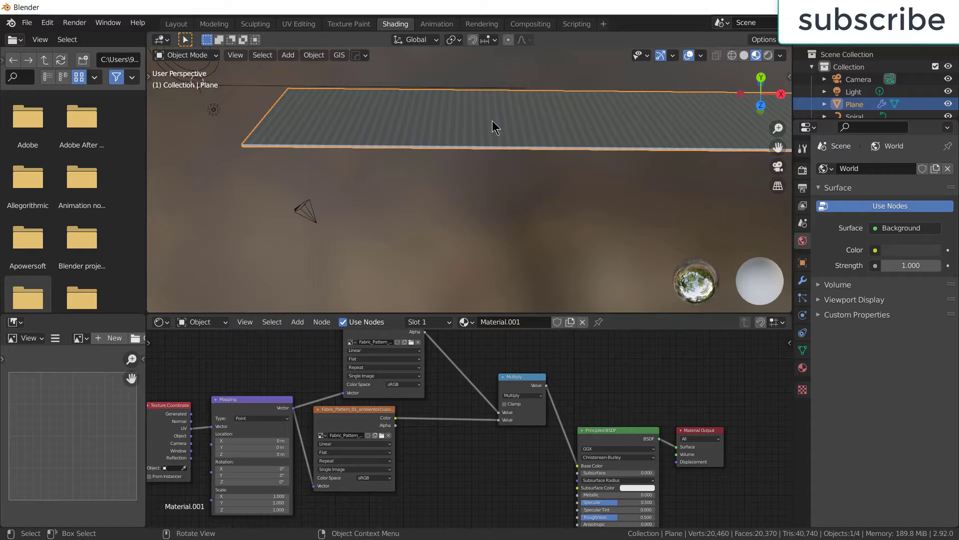
pyautogui.moveTo(482, 123); pyautogui.dragTo(520, 145, button='middle')
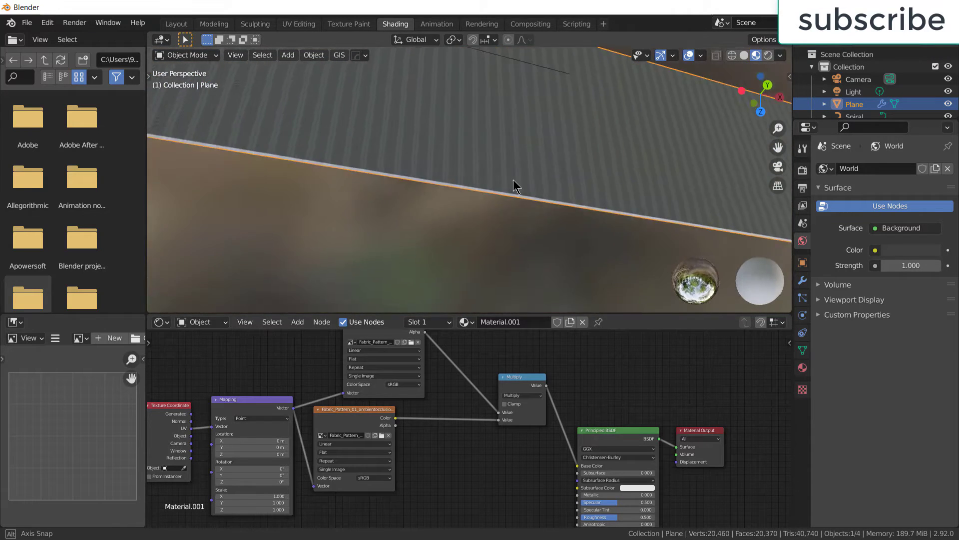
pyautogui.moveTo(520, 145); pyautogui.dragTo(492, 167, button='middle')
# - Duplicate the ambient occlusion node and load the Fabric_Pattern_01 metallic image into it
pyautogui.scroll(-2, 437, 457)
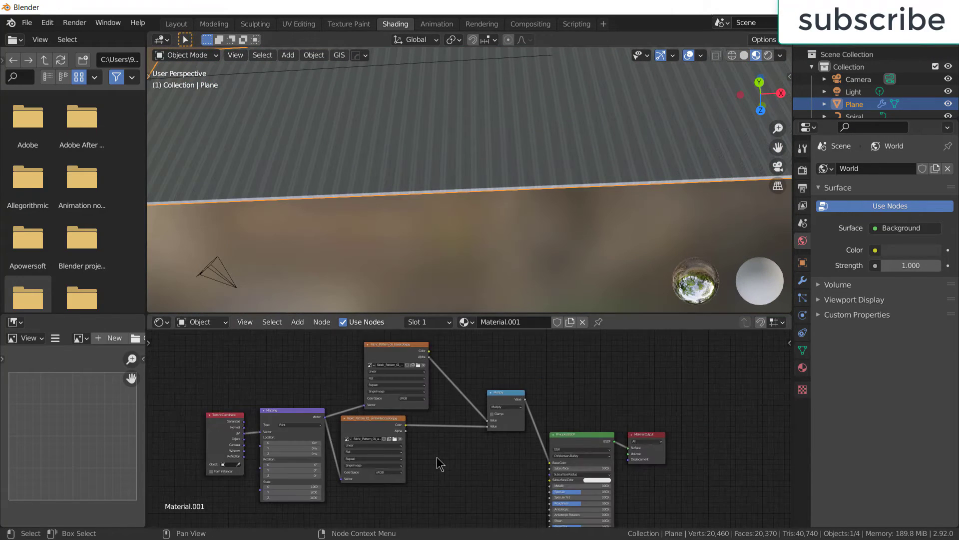
pyautogui.scroll(-1, 437, 457)
pyautogui.moveTo(439, 465); pyautogui.dragTo(433, 388, button='middle')
pyautogui.scroll(2, 444, 406)
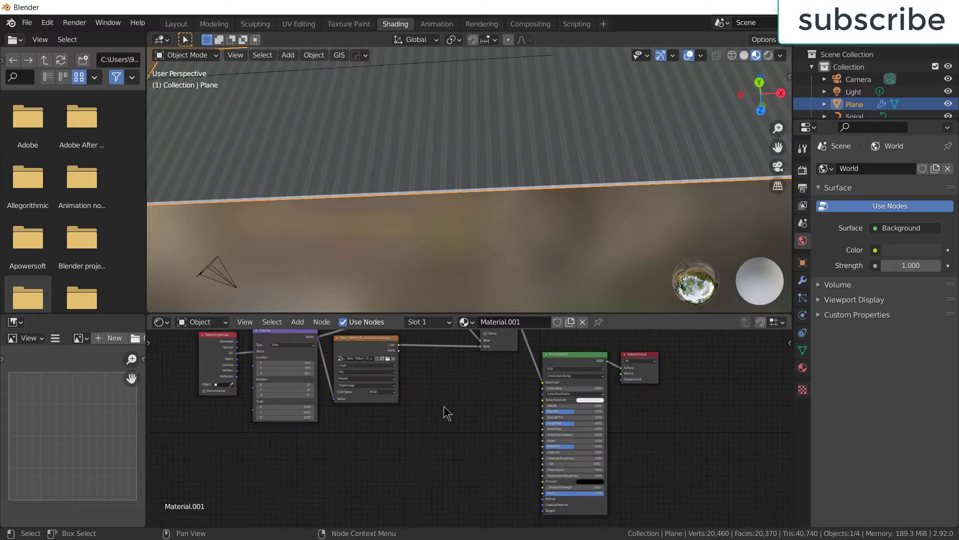
pyautogui.click(360, 341)
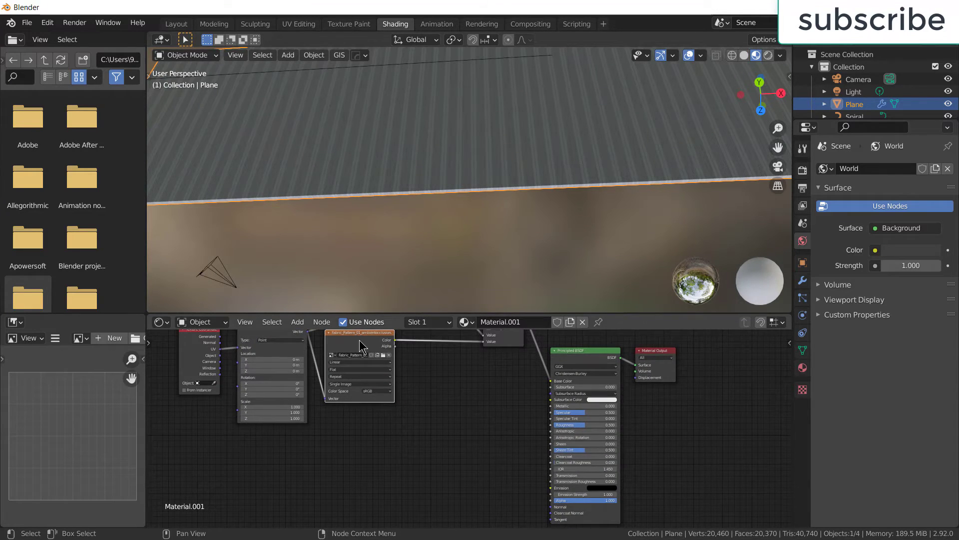
pyautogui.hotkey('shift', 'd')
pyautogui.click(376, 430)
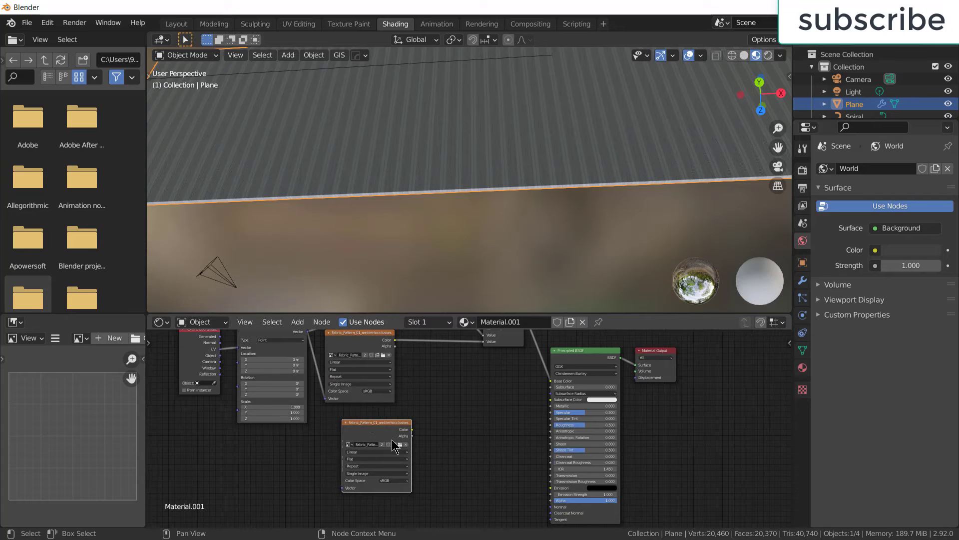
pyautogui.click(400, 444)
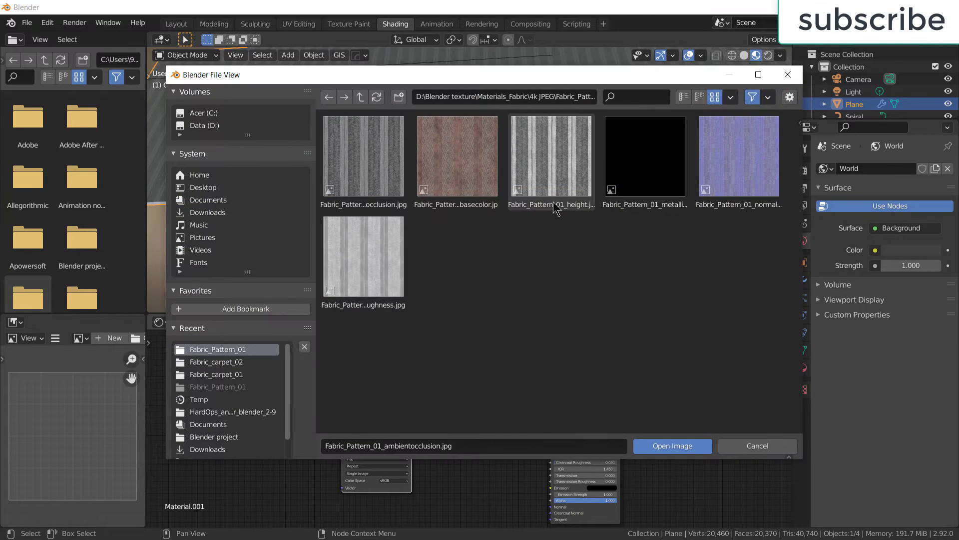
pyautogui.click(658, 191)
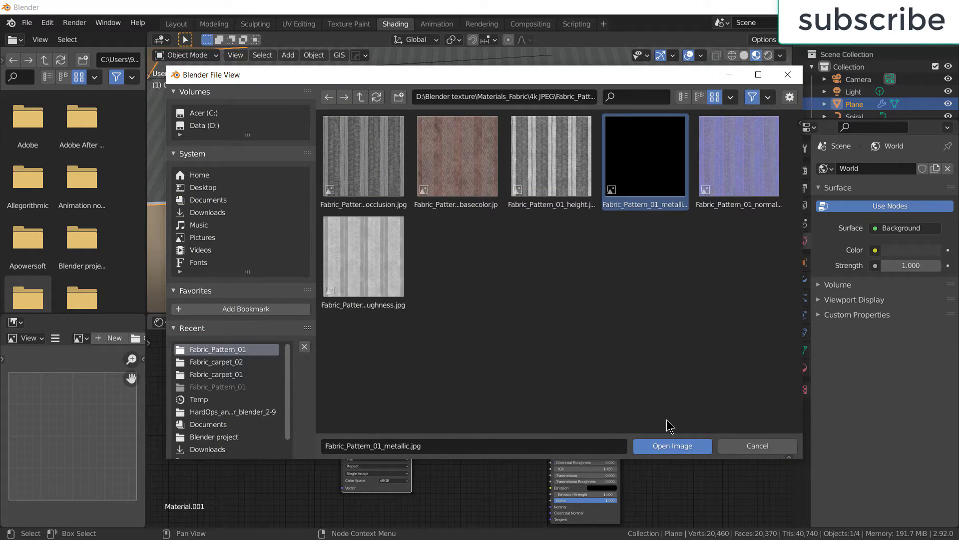
pyautogui.click(671, 447)
# - Drive the metallic node from Mapping and feed it into Metallic
pyautogui.moveTo(309, 333); pyautogui.dragTo(341, 494)
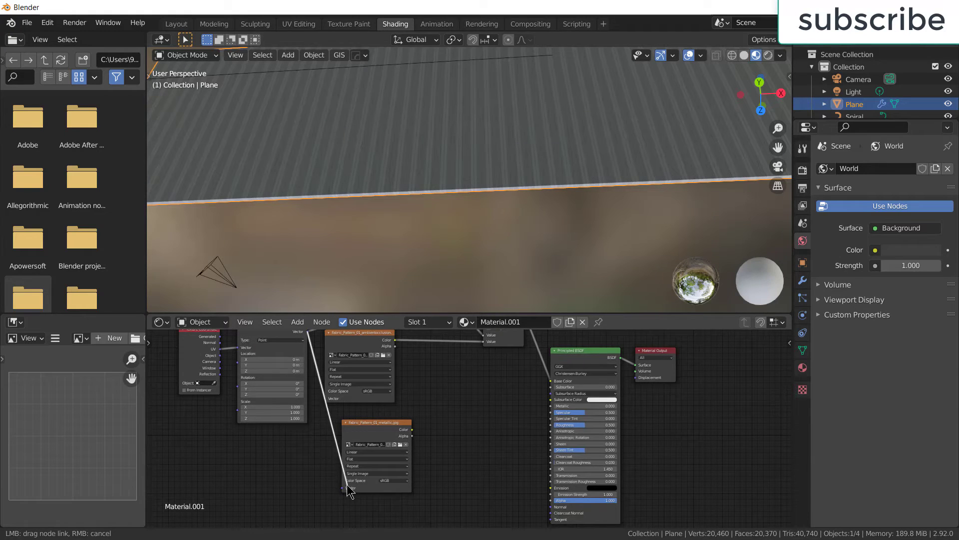
pyautogui.moveTo(341, 495); pyautogui.dragTo(343, 488)
pyautogui.moveTo(412, 429); pyautogui.dragTo(551, 406)
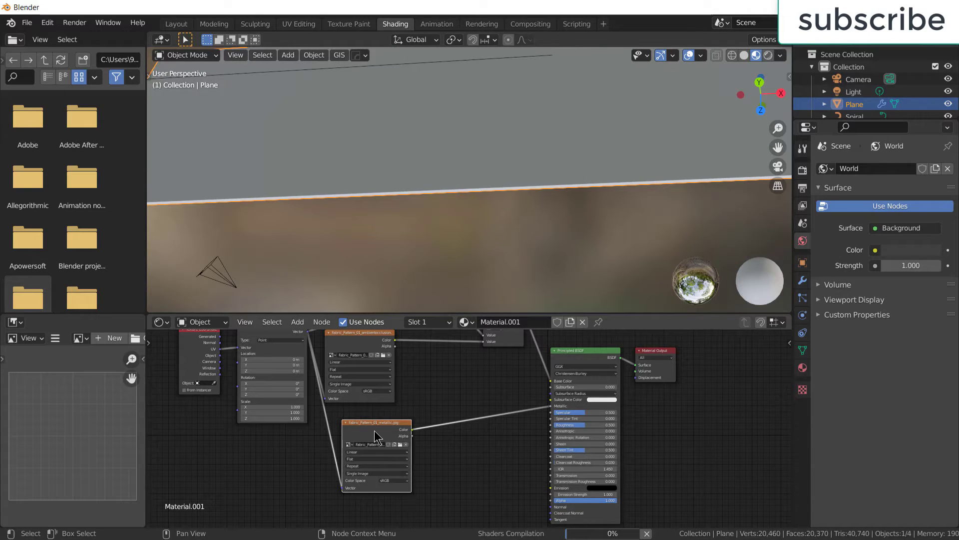
# - Duplicate the metallic node, drive it from Mapping and connect it to Roughness
pyautogui.hotkey('shift', 'd')
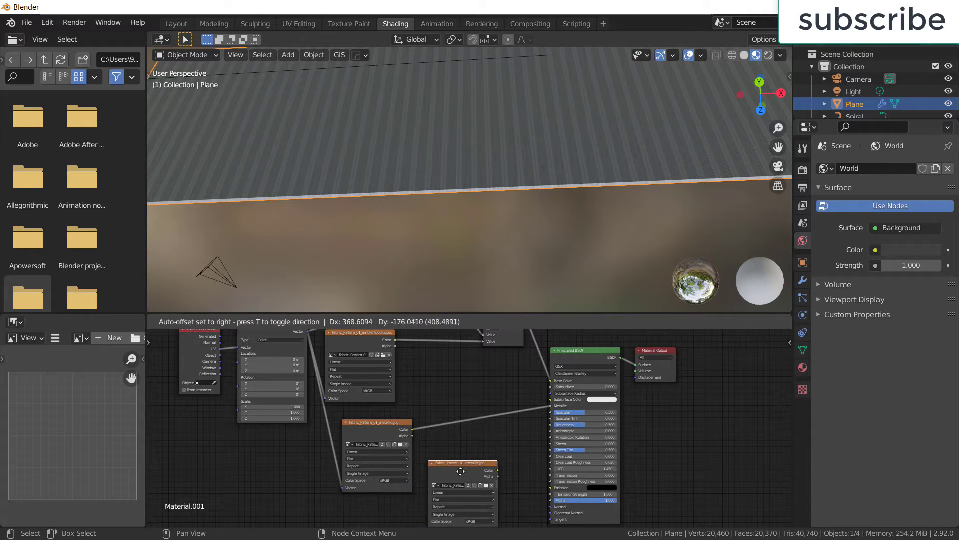
pyautogui.click(465, 470)
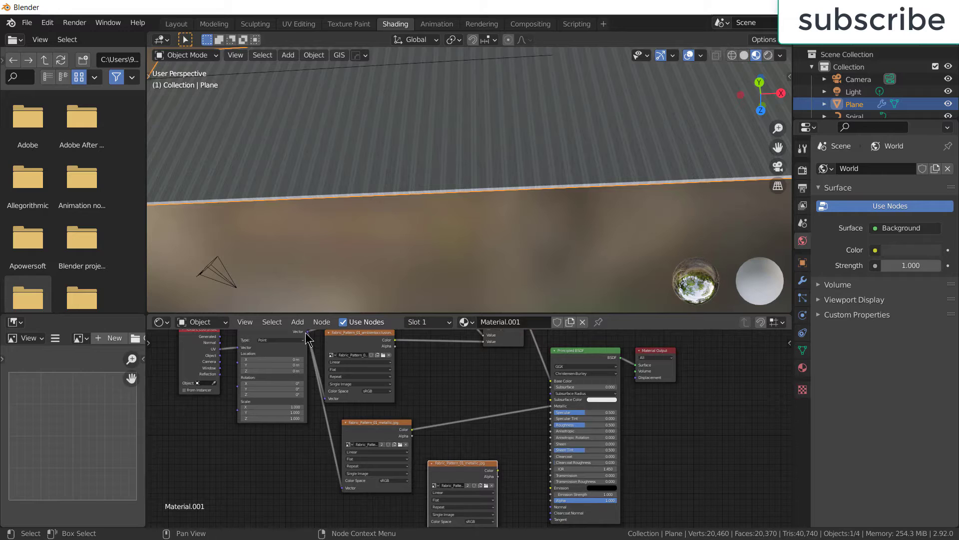
pyautogui.scroll(-1, 448, 432)
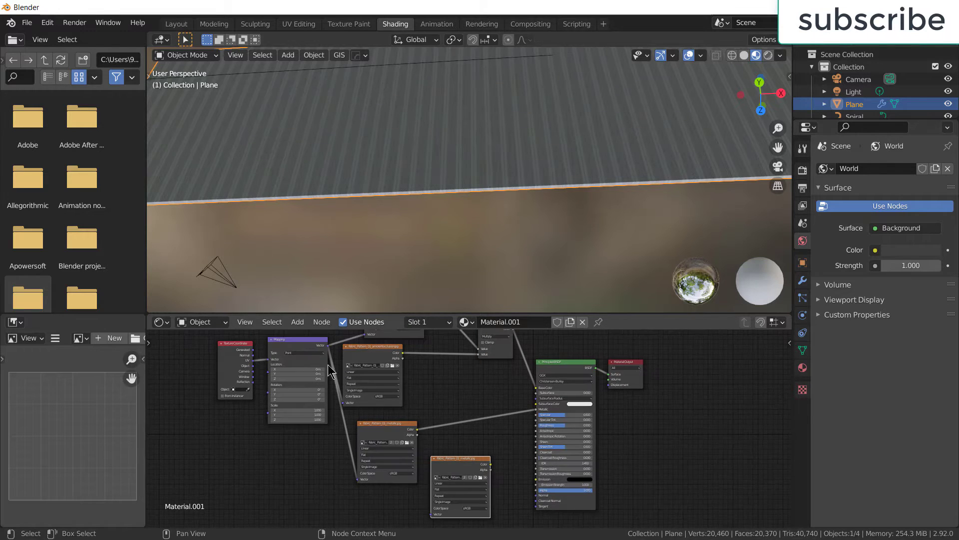
pyautogui.moveTo(328, 346); pyautogui.dragTo(430, 514)
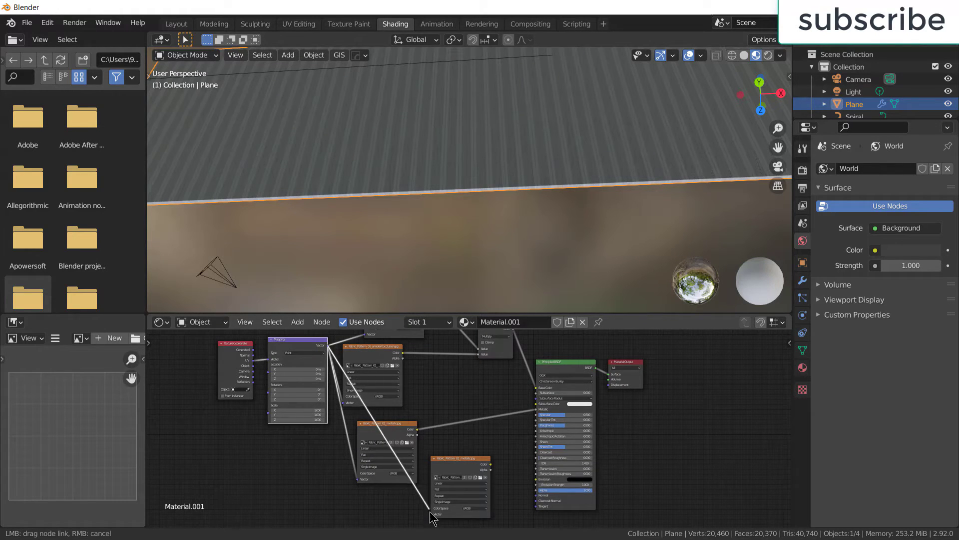
pyautogui.scroll(2, 522, 463)
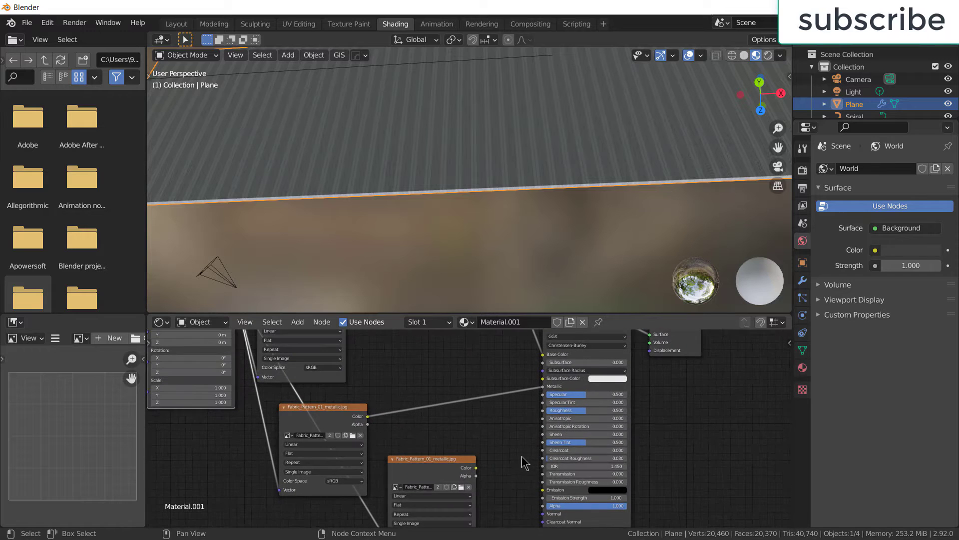
pyautogui.moveTo(477, 468); pyautogui.dragTo(542, 410)
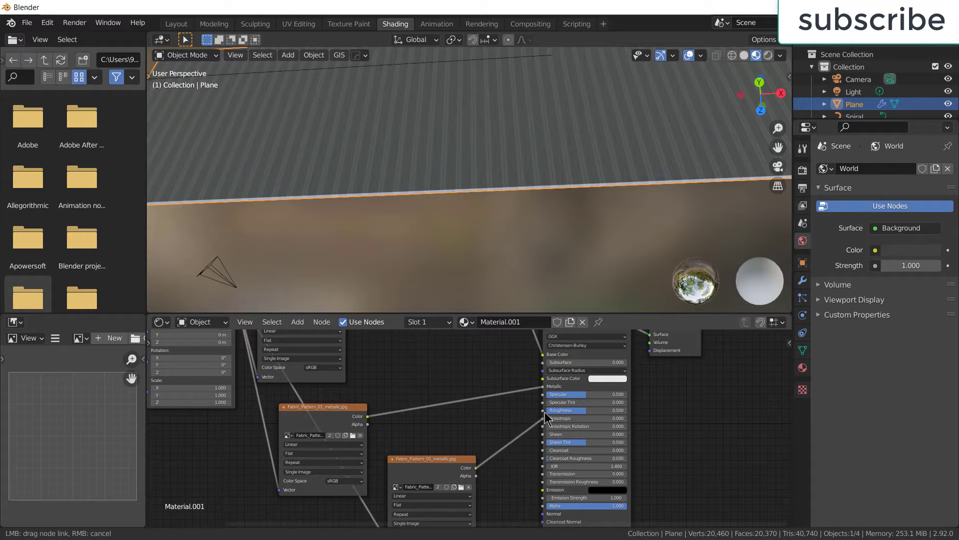
# - Swap that node's image to Fabric_Pattern_01_roughness.jpg
pyautogui.click(460, 489)
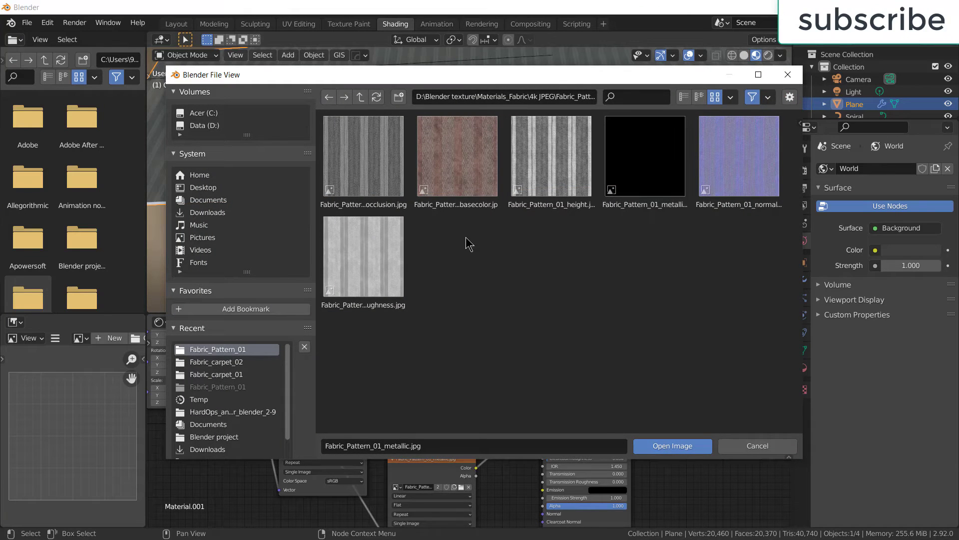
pyautogui.click(376, 266)
pyautogui.click(673, 446)
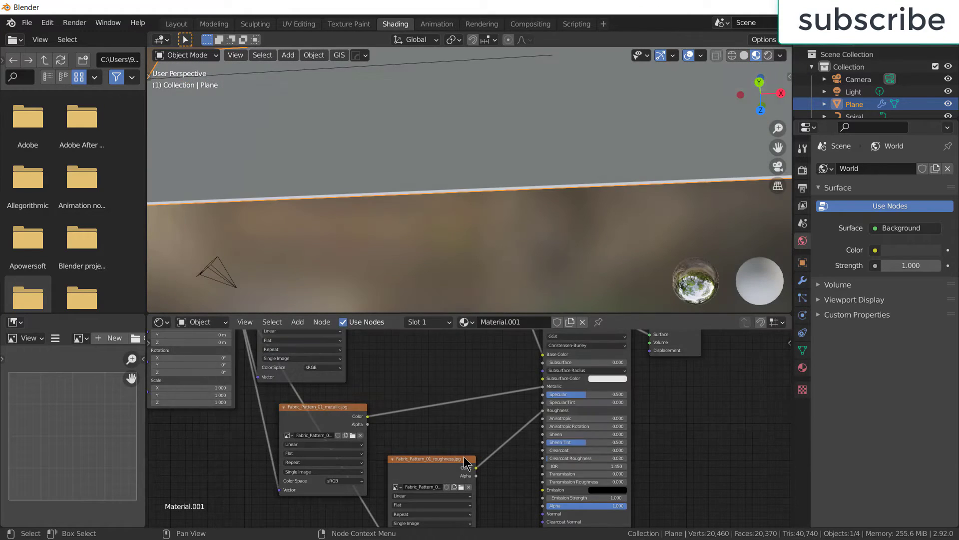
pyautogui.scroll(-2, 509, 465)
pyautogui.scroll(-2, 497, 468)
# - Duplicate the roughness image node and place the copy below the other textures
pyautogui.scroll(-2, 480, 409)
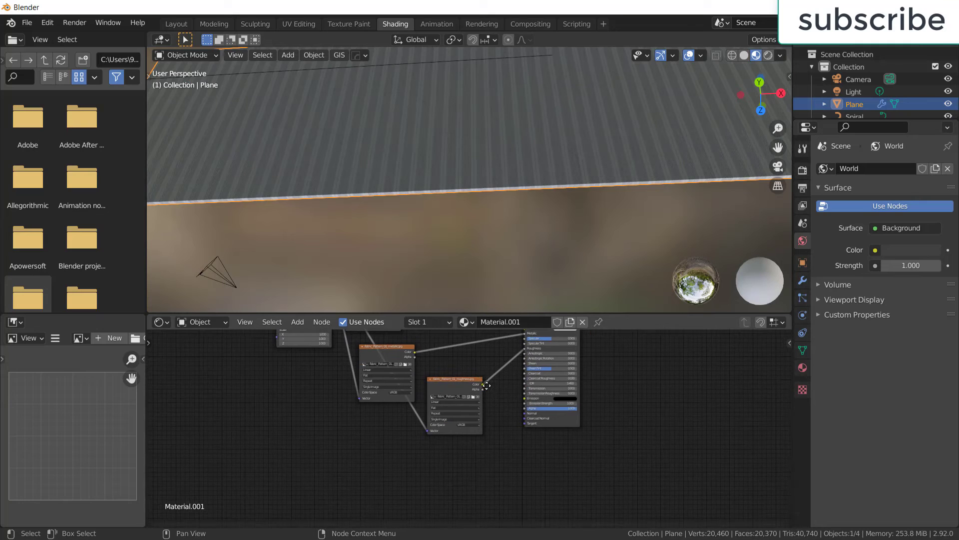
pyautogui.click(469, 392)
pyautogui.hotkey('shift', 'd')
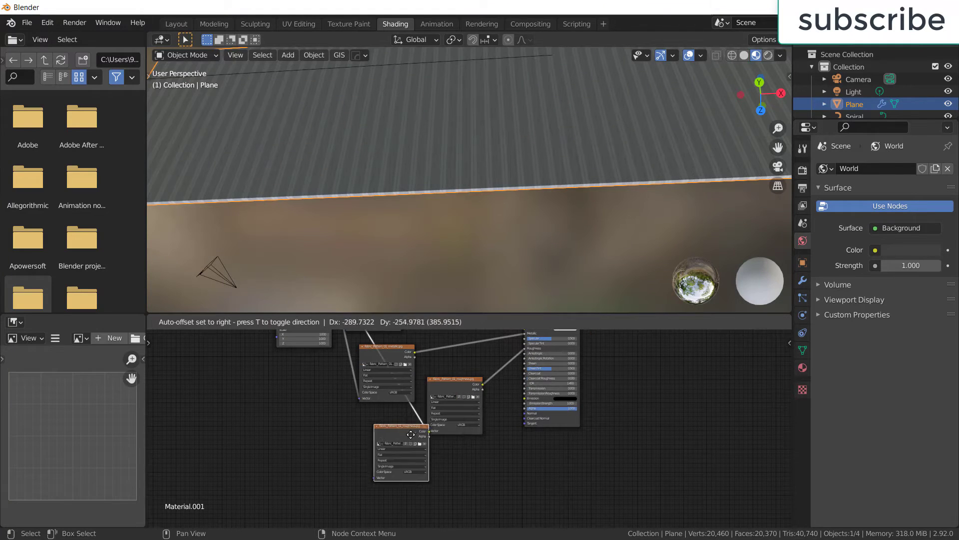
pyautogui.click(401, 453)
pyautogui.scroll(-2, 375, 399)
pyautogui.scroll(-1, 355, 360)
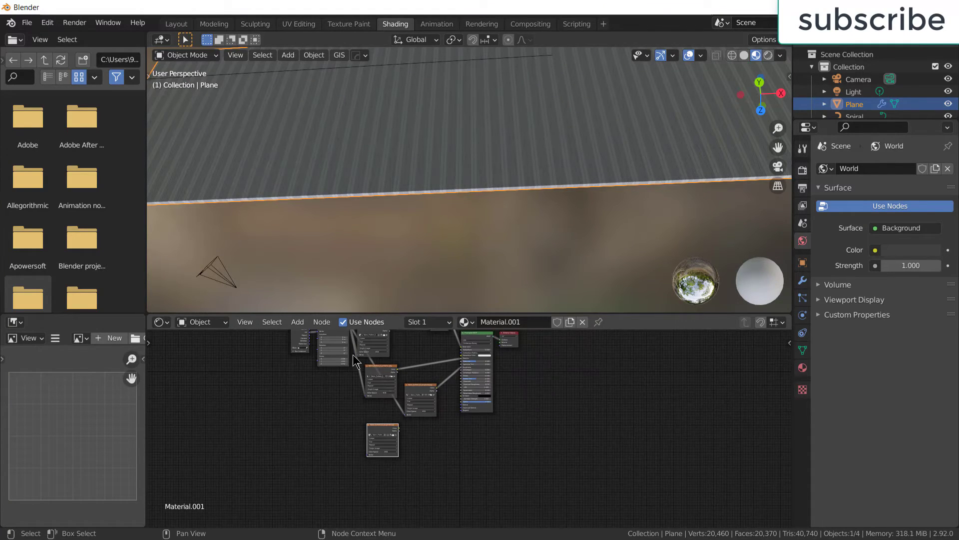
pyautogui.scroll(-1, 359, 357)
pyautogui.moveTo(354, 336); pyautogui.dragTo(361, 390)
pyautogui.scroll(1, 355, 342)
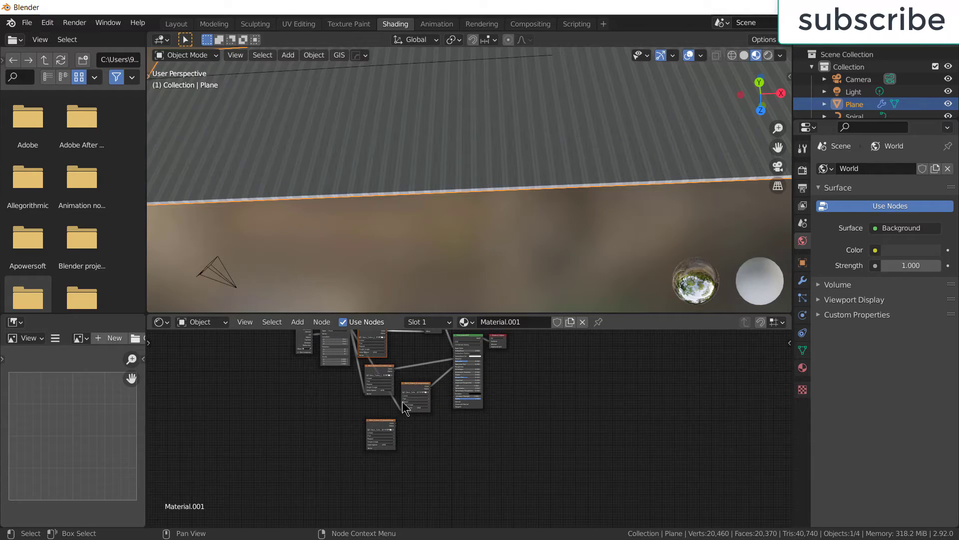
pyautogui.moveTo(380, 427); pyautogui.dragTo(377, 419)
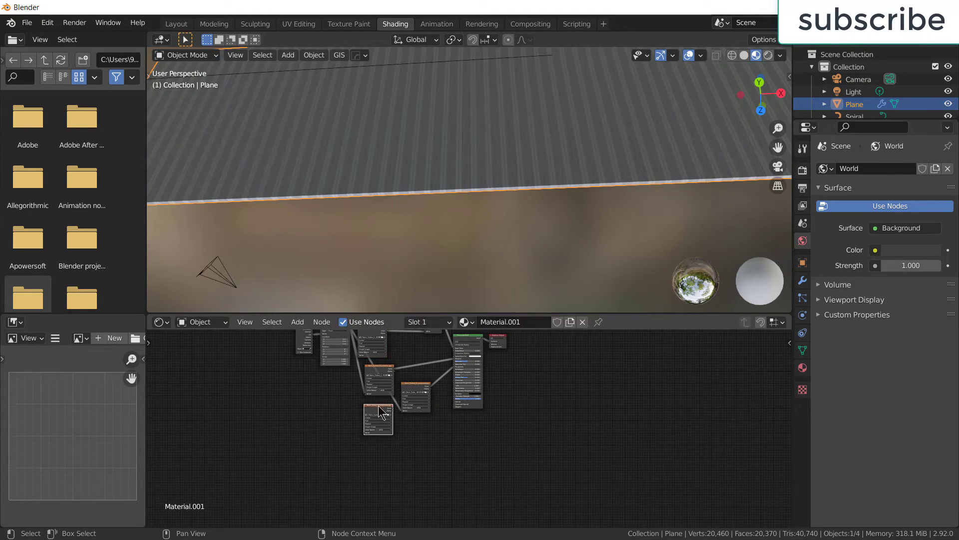
# - Connect the Mapping Vector output to the new image node's Vector input
pyautogui.scroll(1, 381, 385)
pyautogui.scroll(1, 379, 382)
pyautogui.scroll(1, 378, 382)
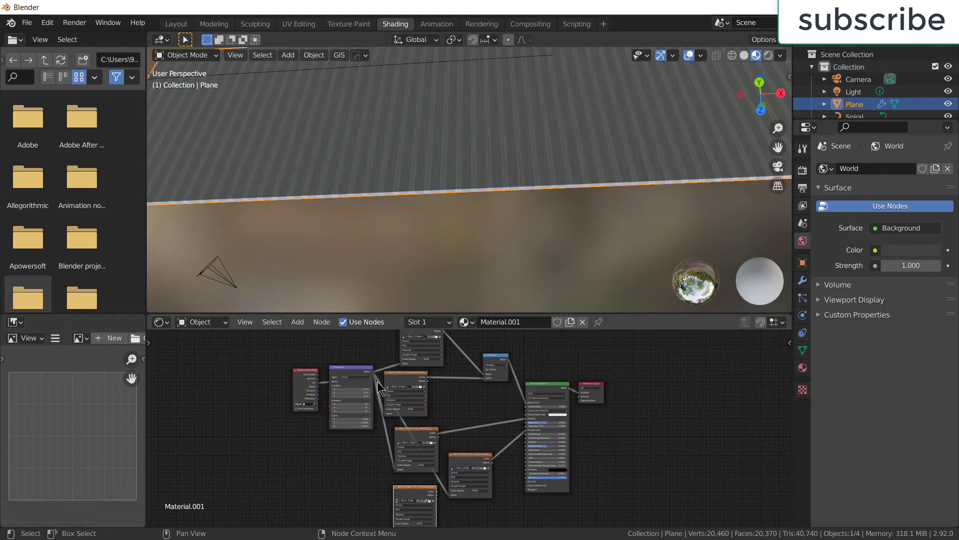
pyautogui.scroll(1, 376, 375)
pyautogui.scroll(-1, 375, 371)
pyautogui.moveTo(411, 397); pyautogui.dragTo(446, 372, button='middle')
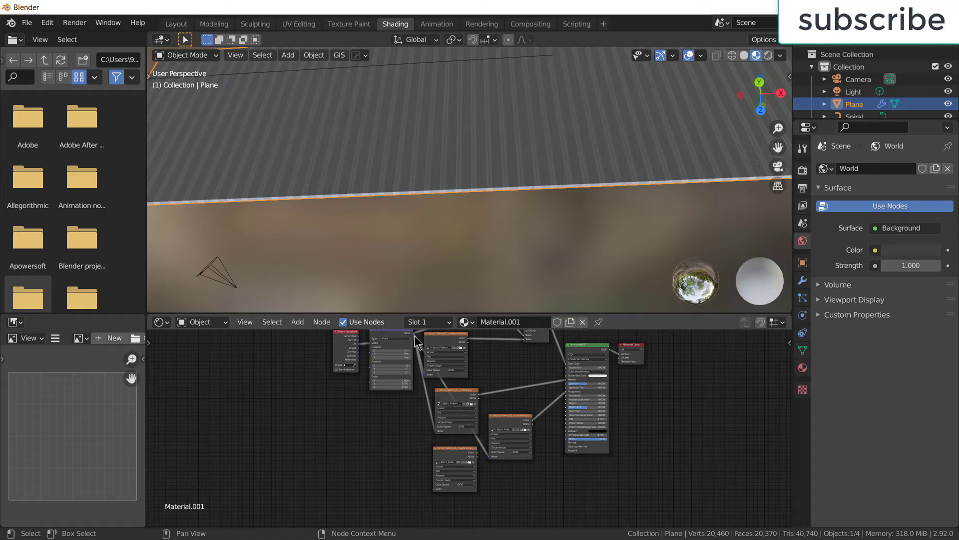
pyautogui.moveTo(413, 335); pyautogui.dragTo(435, 490)
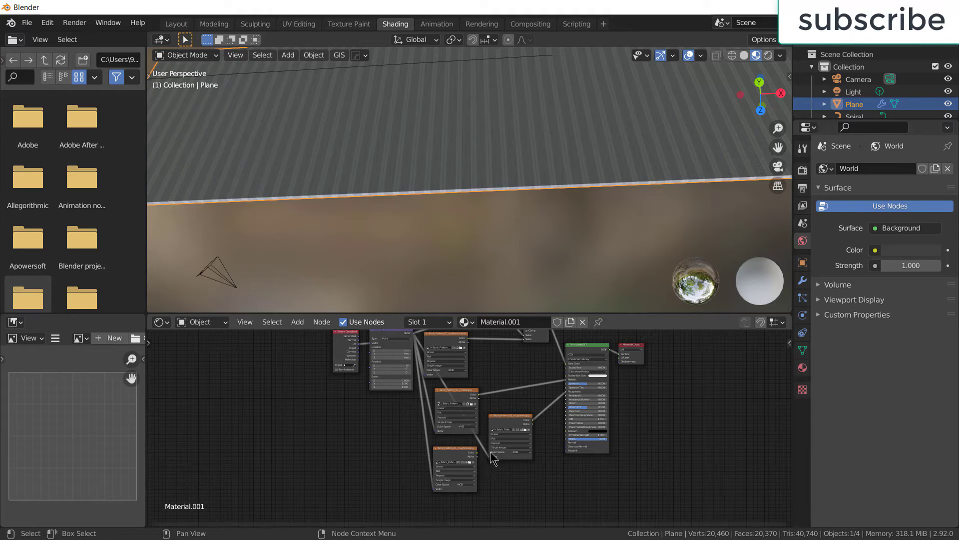
pyautogui.scroll(1, 489, 445)
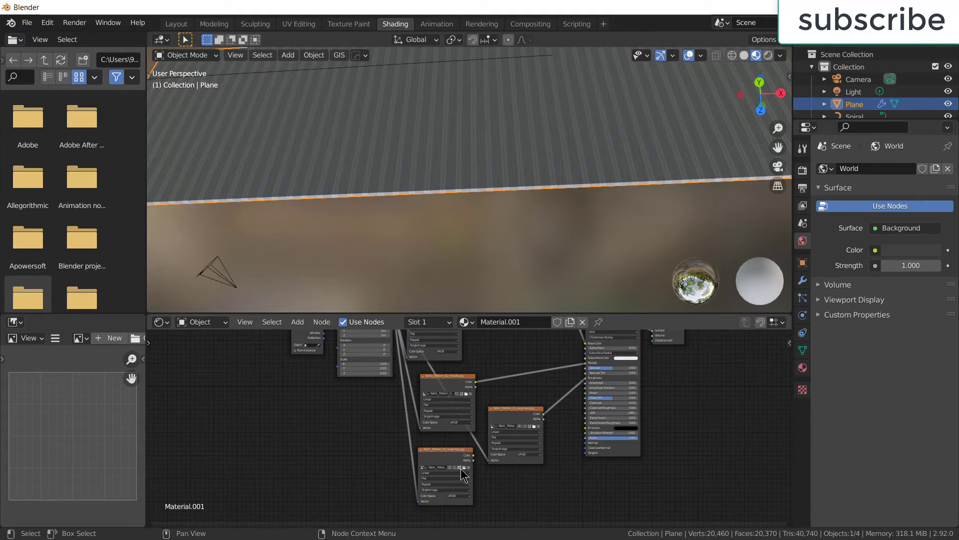
# - Load Fabric_Pattern_01_normal.jpg into the new image node
pyautogui.click(460, 469)
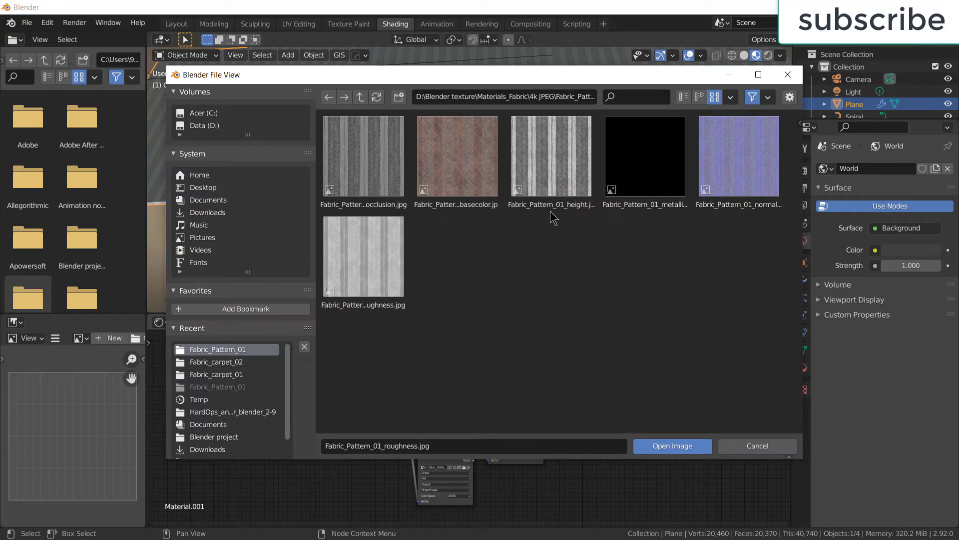
pyautogui.click(710, 185)
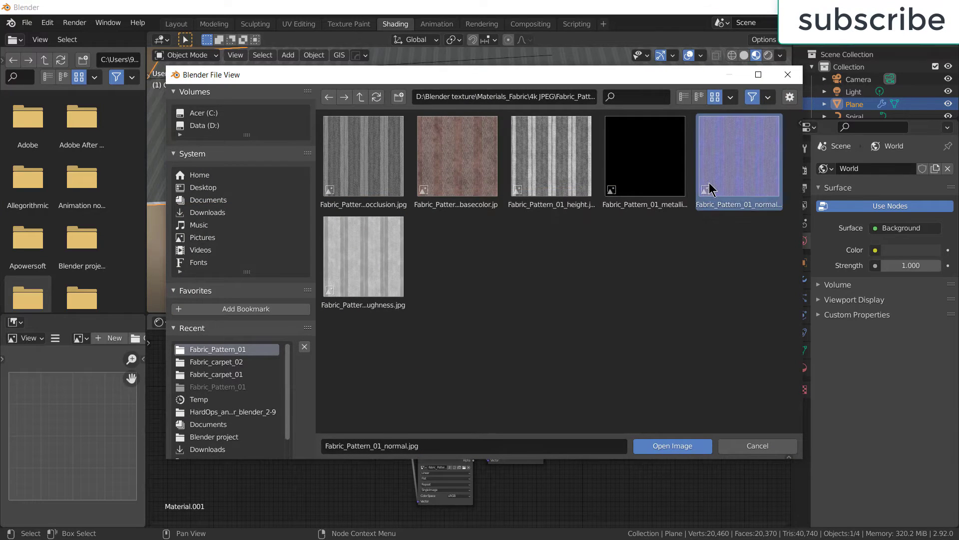
pyautogui.click(682, 446)
# - Add a Normal Map node linking the normal image's Color to the BSDF Normal
pyautogui.hotkey('shift', 'a')
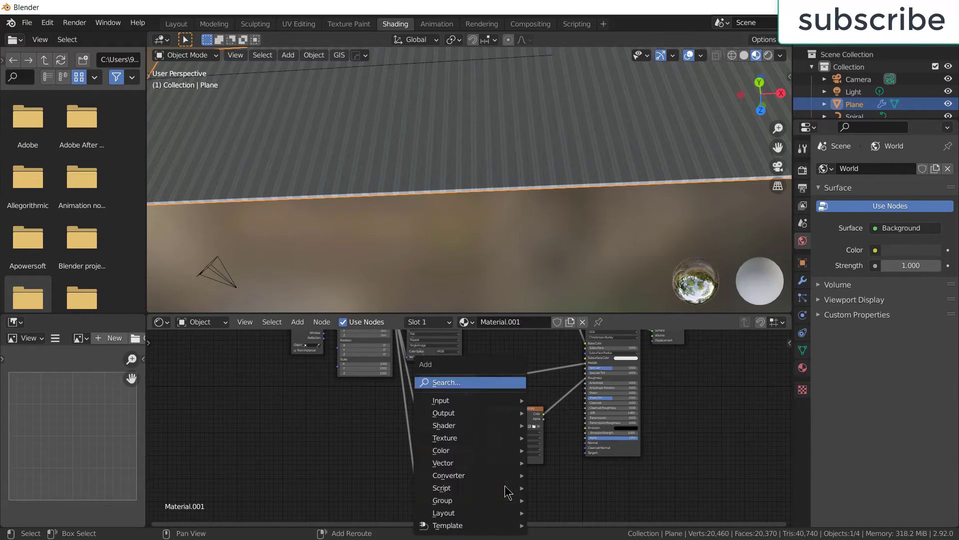
pyautogui.click(475, 382)
pyautogui.write('no')
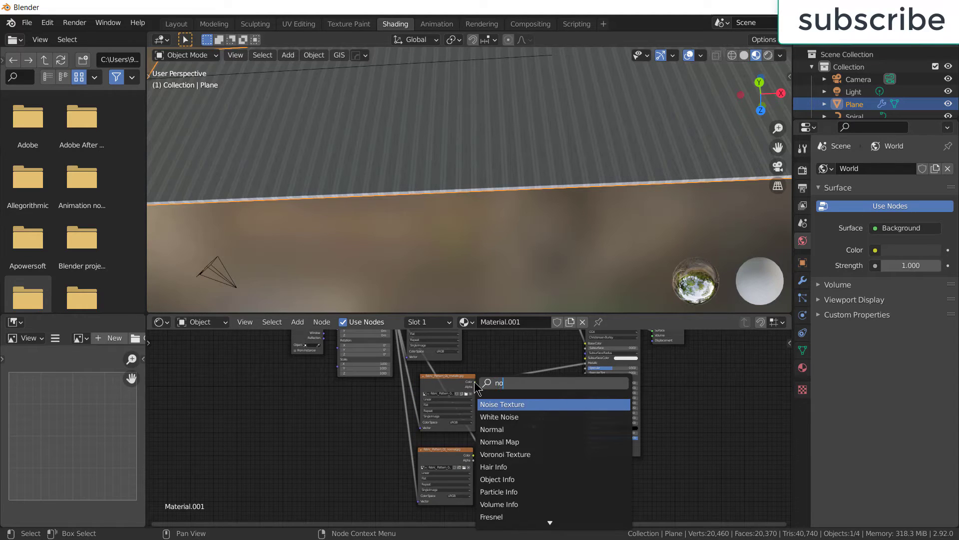
pyautogui.write('rma')
pyautogui.press('Down')
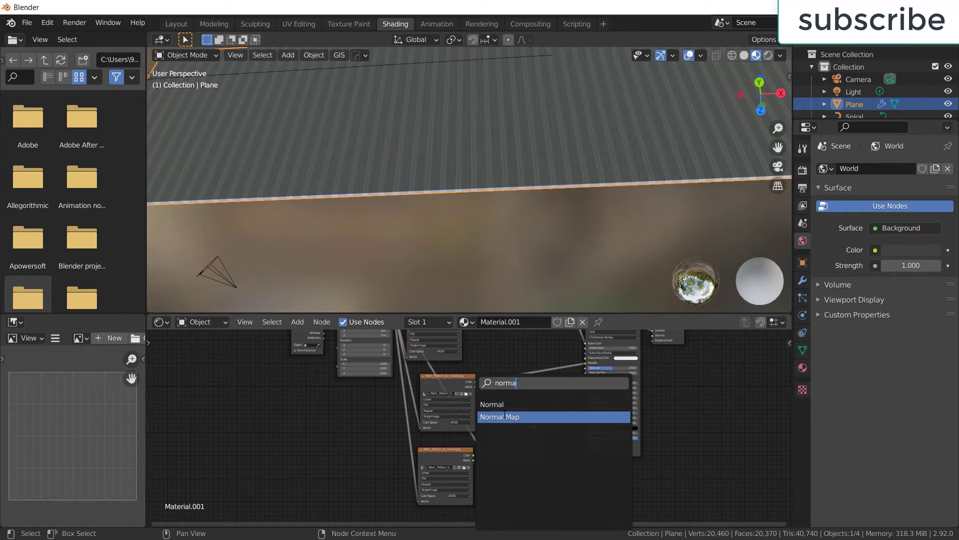
pyautogui.press('Return')
pyautogui.click(478, 462)
pyautogui.moveTo(475, 456); pyautogui.dragTo(502, 501)
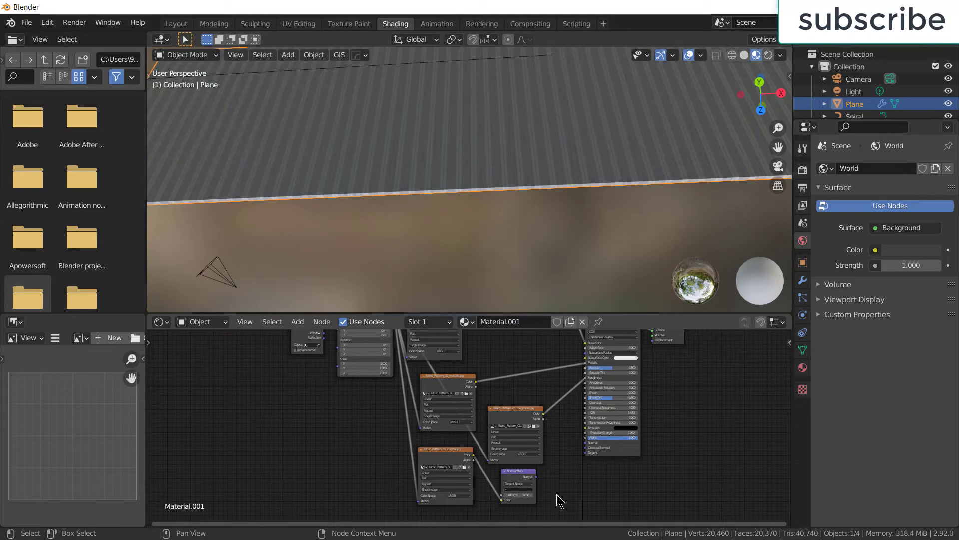
pyautogui.scroll(2, 548, 452)
pyautogui.scroll(2, 549, 463)
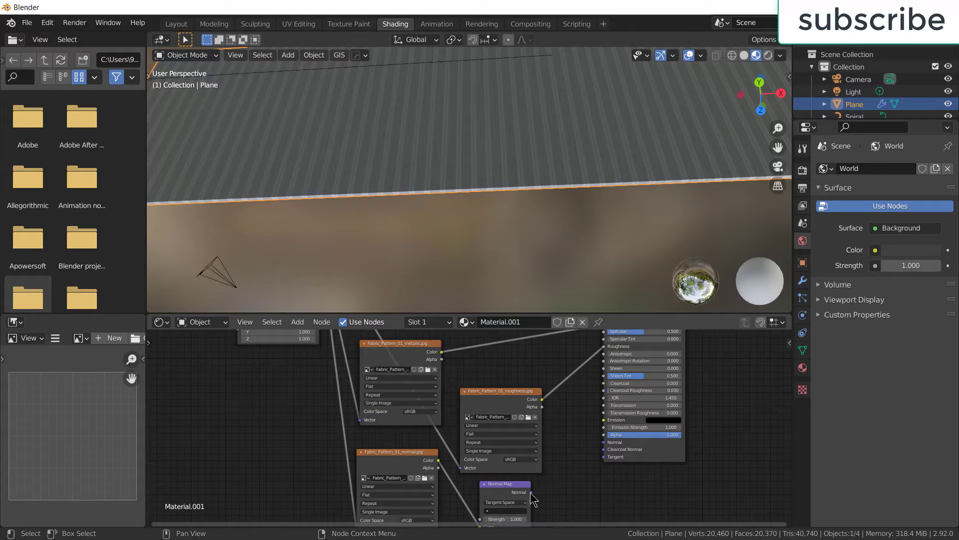
pyautogui.moveTo(532, 494)
pyautogui.mouseDown()
pyautogui.moveTo(585, 445)
pyautogui.moveTo(608, 445)
pyautogui.mouseUp()
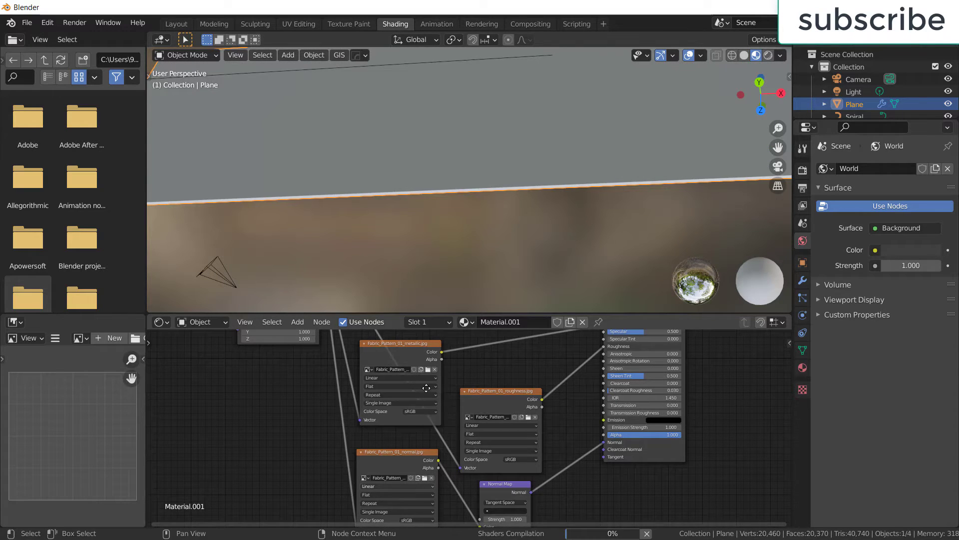
pyautogui.moveTo(426, 388); pyautogui.dragTo(477, 332, button='middle')
# - Set the normal and roughness image nodes' Color Space to Non-Color
pyautogui.click(482, 465)
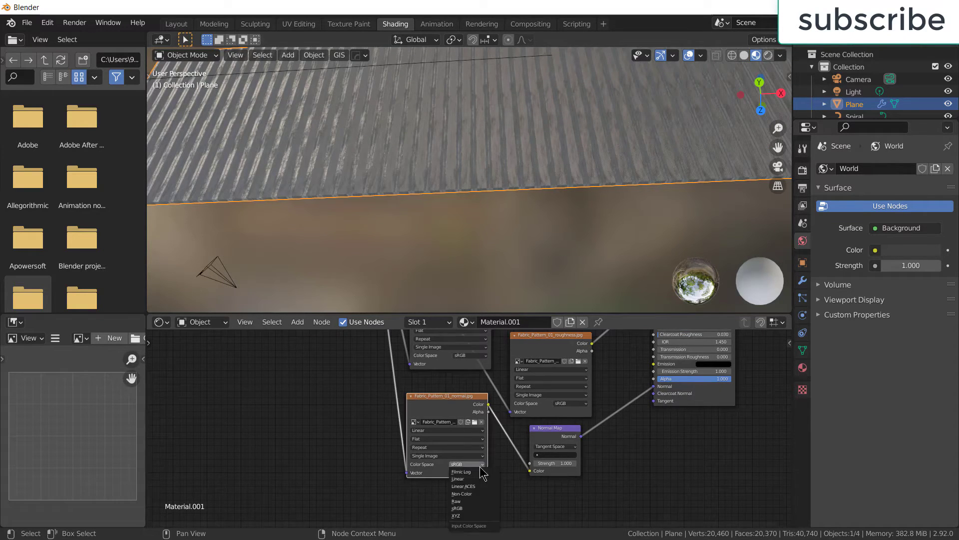
pyautogui.click(483, 494)
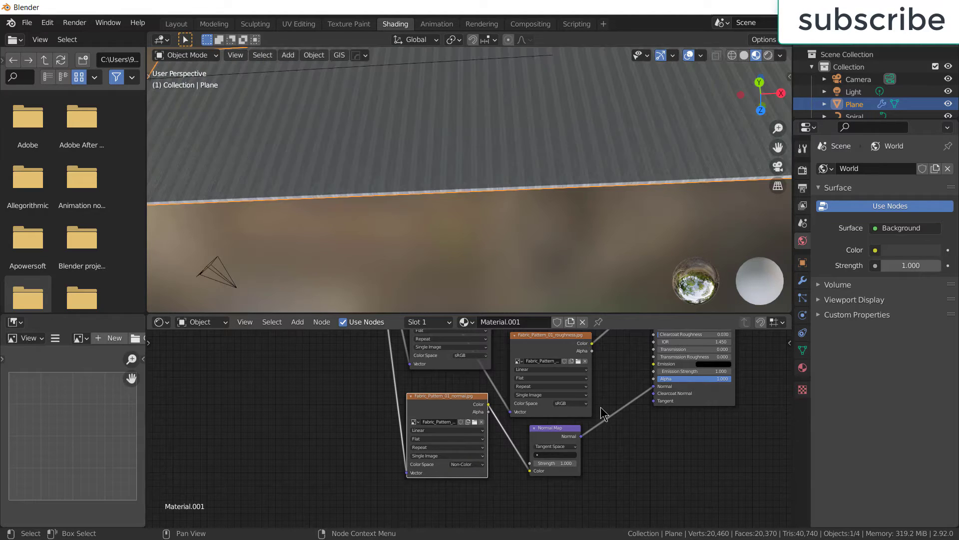
pyautogui.moveTo(633, 442)
pyautogui.mouseDown(button='middle')
pyautogui.moveTo(545, 332)
pyautogui.moveTo(549, 310)
pyautogui.mouseUp(button='middle')
pyautogui.click(490, 475)
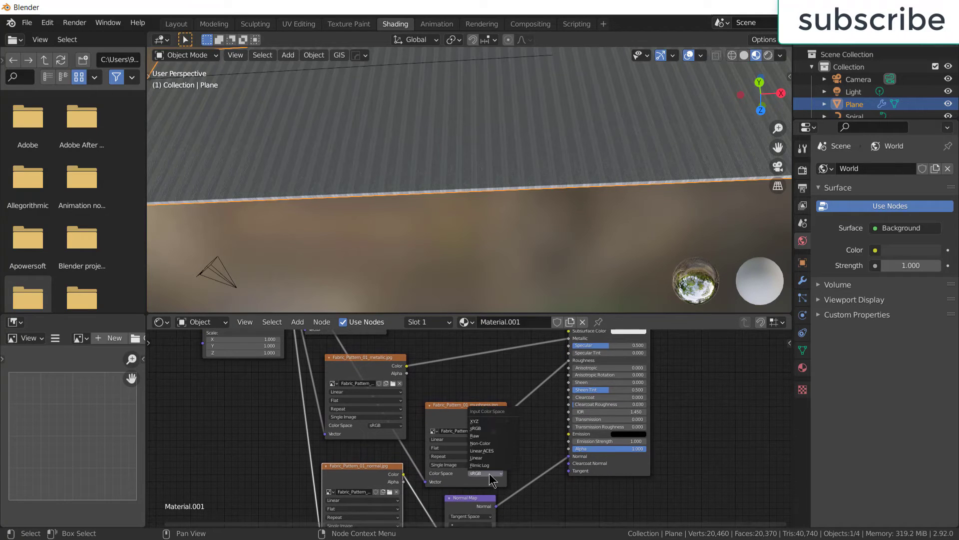
pyautogui.click(494, 444)
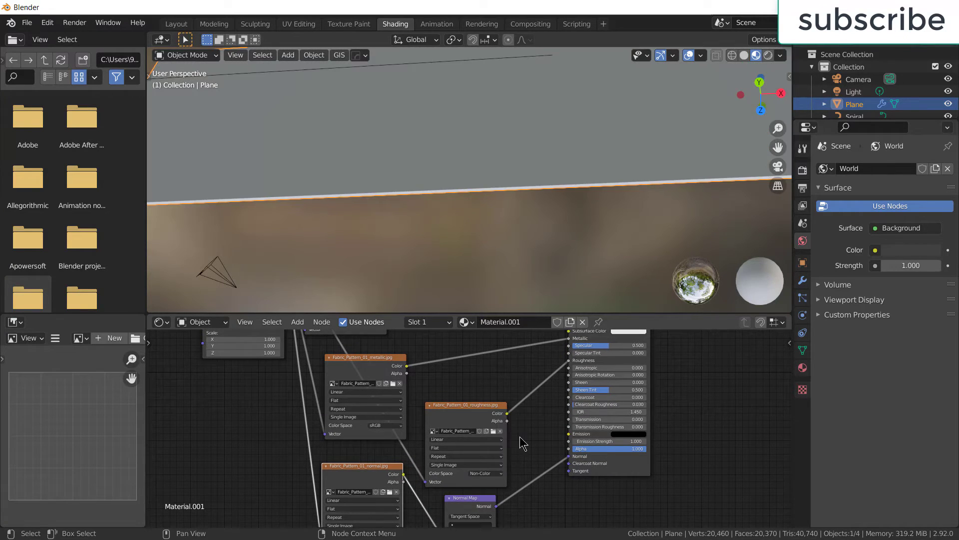
# - Orbit and zoom the viewport to inspect the herringbone fabric up close
pyautogui.moveTo(504, 187)
pyautogui.mouseDown(button='middle')
pyautogui.moveTo(586, 142)
pyautogui.moveTo(596, 145)
pyautogui.moveTo(576, 204)
pyautogui.mouseUp(button='middle')
pyautogui.scroll(3, 428, 202)
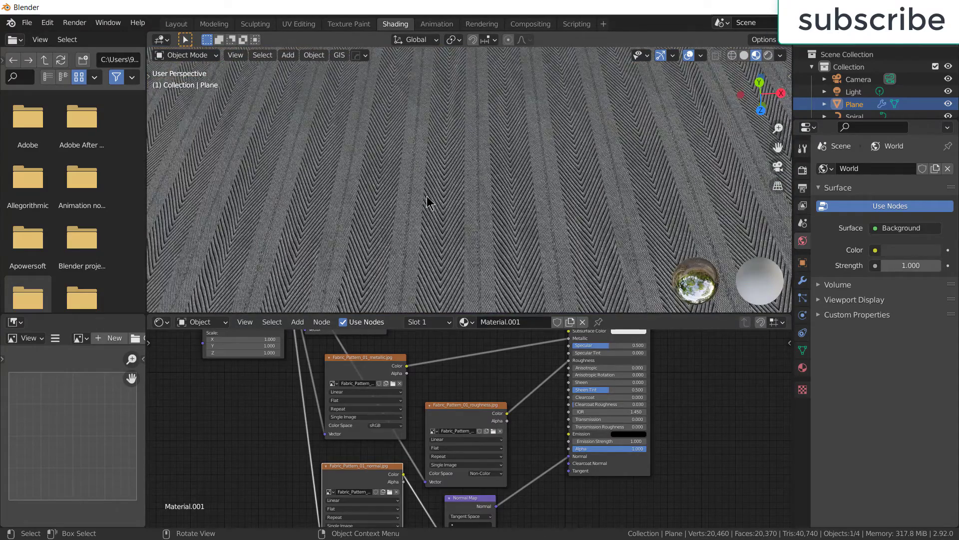
pyautogui.scroll(3, 427, 202)
pyautogui.moveTo(428, 202)
pyautogui.mouseDown(button='middle')
pyautogui.moveTo(427, 189)
pyautogui.moveTo(476, 194)
pyautogui.moveTo(412, 235)
pyautogui.moveTo(413, 214)
pyautogui.moveTo(497, 221)
pyautogui.moveTo(456, 262)
pyautogui.moveTo(464, 191)
pyautogui.moveTo(454, 216)
pyautogui.mouseUp(button='middle')
pyautogui.scroll(-3, 454, 216)
pyautogui.scroll(-3, 455, 217)
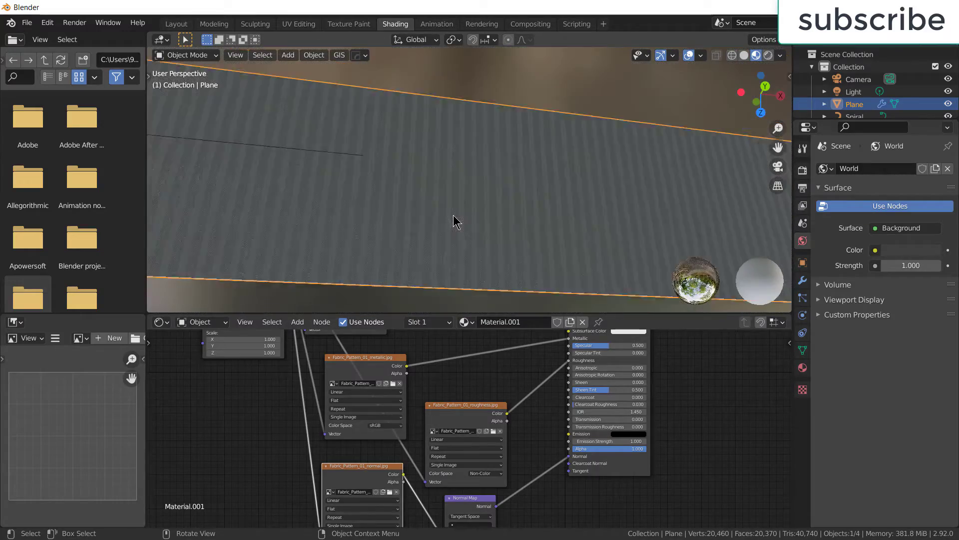
pyautogui.scroll(2, 247, 422)
# - Set the Mapping node's Y scale to 0.5
pyautogui.moveTo(246, 422); pyautogui.dragTo(305, 447, button='middle')
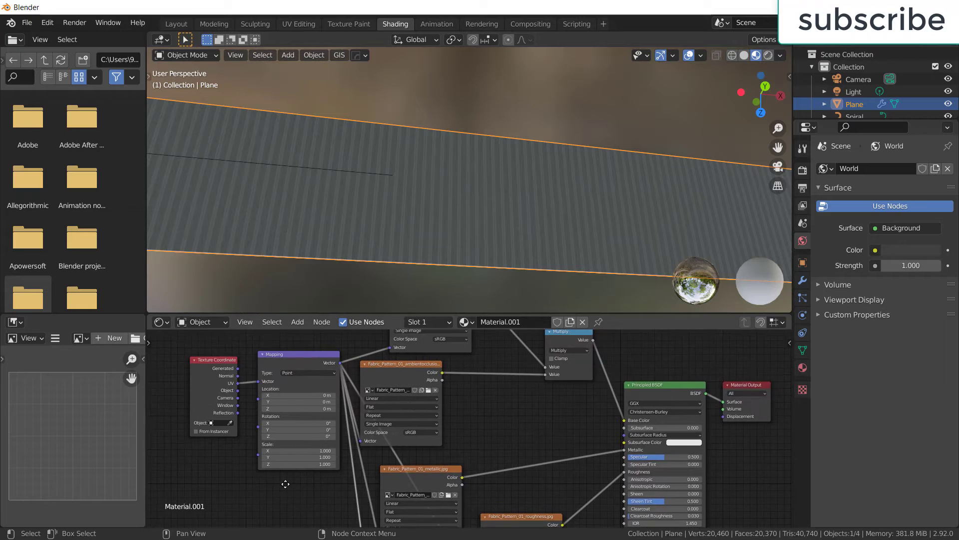
pyautogui.scroll(1, 305, 445)
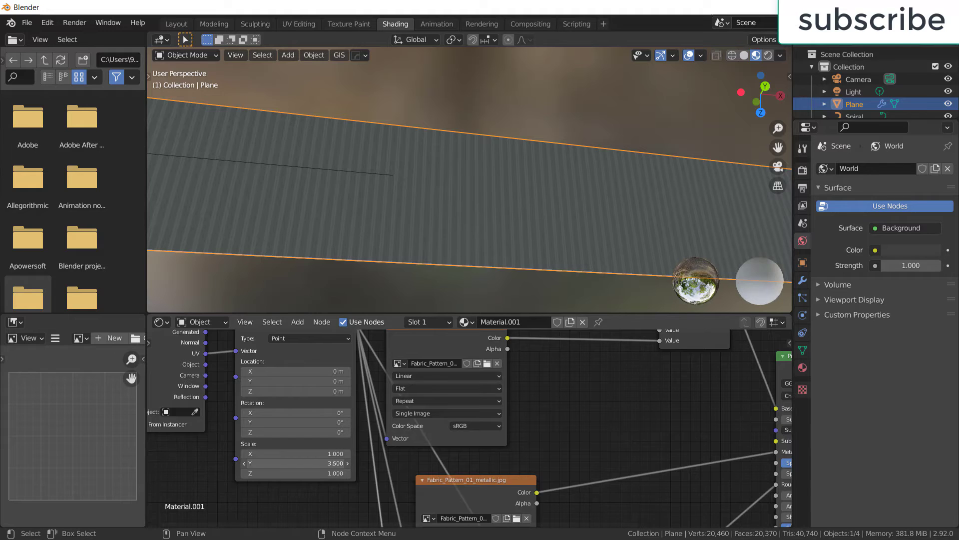
pyautogui.click(331, 462)
pyautogui.write('-2.2')
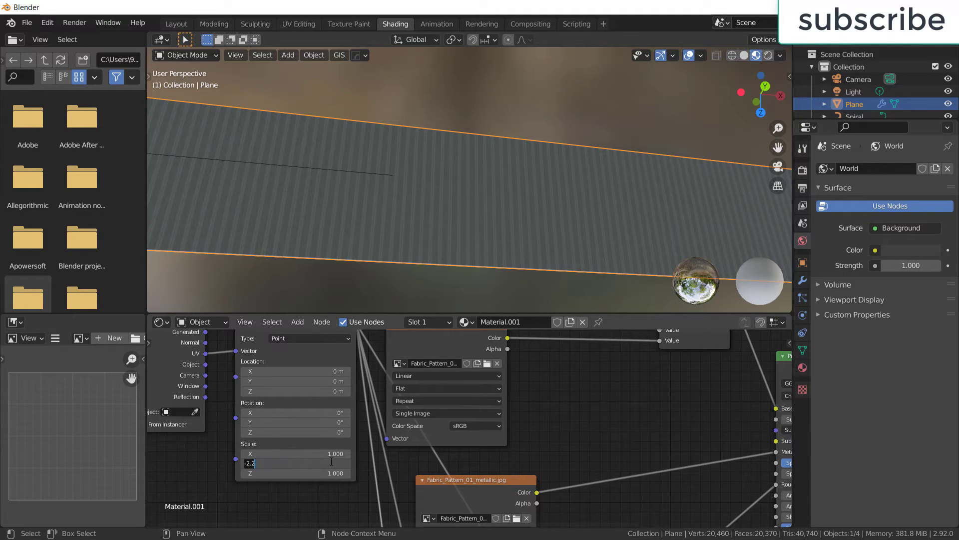
pyautogui.press('BackSpace')
pyautogui.press('BackSpace')
pyautogui.press('BackSpace')
pyautogui.write('0.5')
pyautogui.press('Return')
# - Set the Mapping node's X scale to 0.2 and Z scale to 1.2
pyautogui.moveTo(321, 452); pyautogui.dragTo(421, 451)
pyautogui.moveTo(321, 453); pyautogui.dragTo(296, 454)
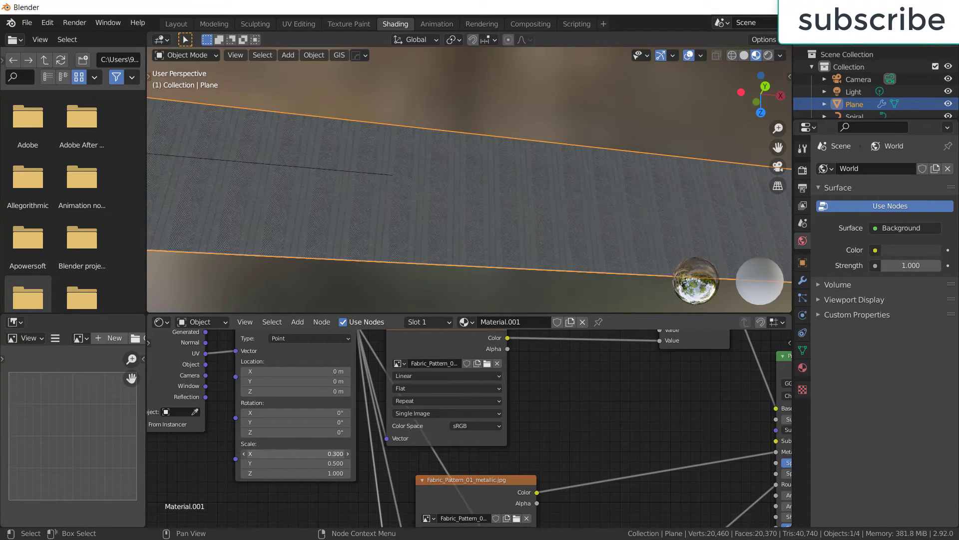
pyautogui.scroll(2, 418, 237)
pyautogui.scroll(3, 420, 240)
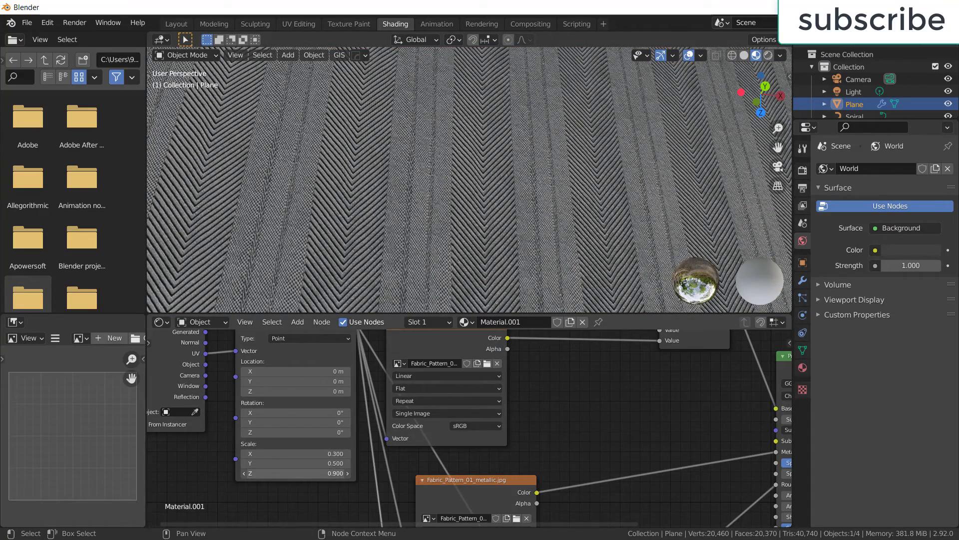
pyautogui.moveTo(330, 473); pyautogui.dragTo(345, 473)
pyautogui.scroll(-3, 373, 229)
pyautogui.scroll(-2, 373, 222)
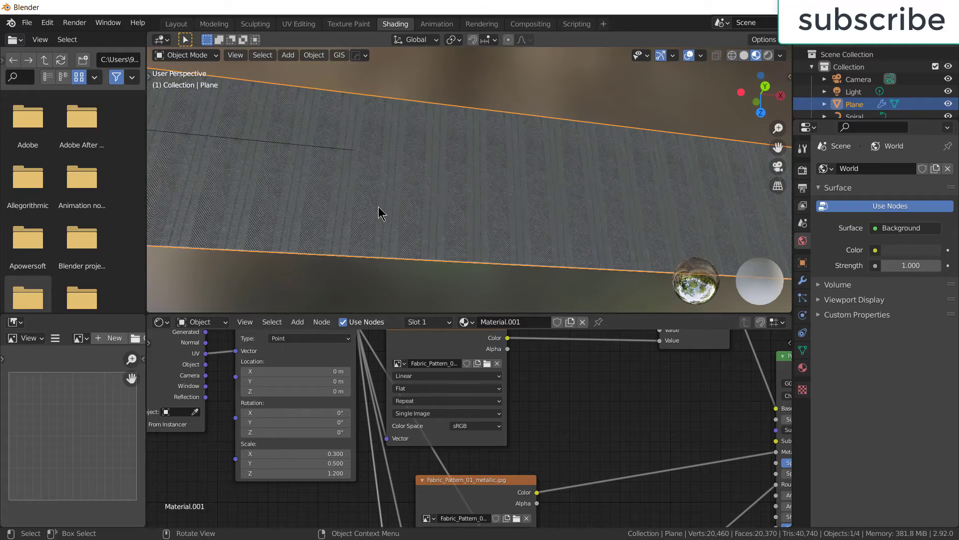
pyautogui.moveTo(327, 453)
pyautogui.mouseDown()
pyautogui.moveTo(350, 453)
pyautogui.moveTo(305, 453)
pyautogui.moveTo(334, 453)
pyautogui.mouseUp()
# - Orbit the viewport to check the denser herringbone tiling along the whole strip
pyautogui.scroll(2, 454, 188)
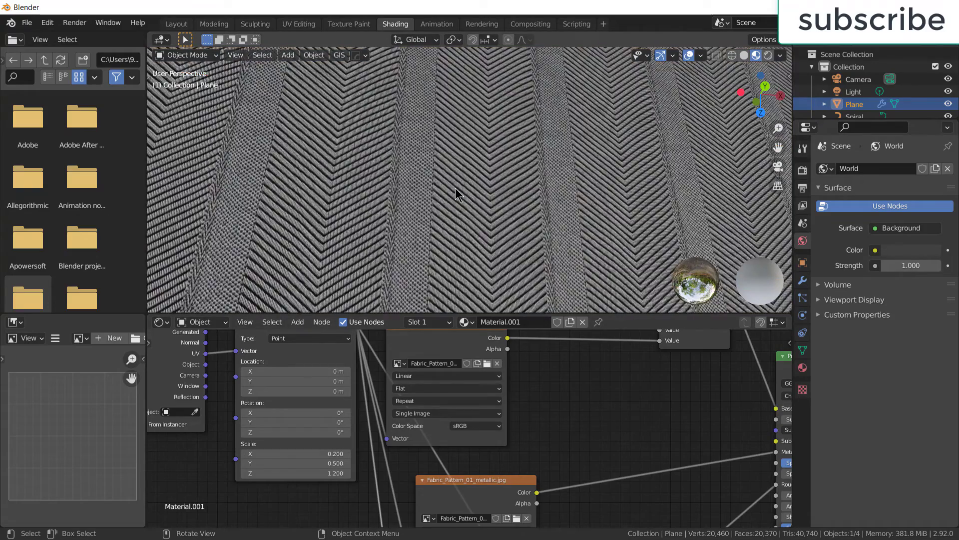
pyautogui.scroll(-1, 454, 188)
pyautogui.scroll(-4, 455, 188)
pyautogui.moveTo(455, 188)
pyautogui.mouseDown(button='middle')
pyautogui.moveTo(446, 198)
pyautogui.moveTo(418, 155)
pyautogui.moveTo(445, 133)
pyautogui.moveTo(466, 202)
pyautogui.moveTo(426, 224)
pyautogui.moveTo(364, 182)
pyautogui.mouseUp(button='middle')
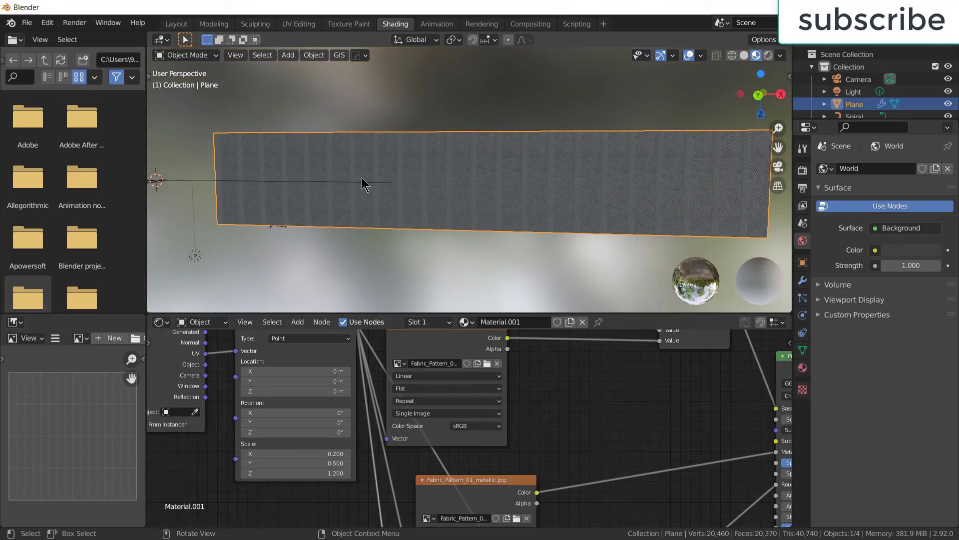
pyautogui.scroll(2, 362, 176)
pyautogui.scroll(2, 362, 176)
pyautogui.scroll(2, 362, 176)
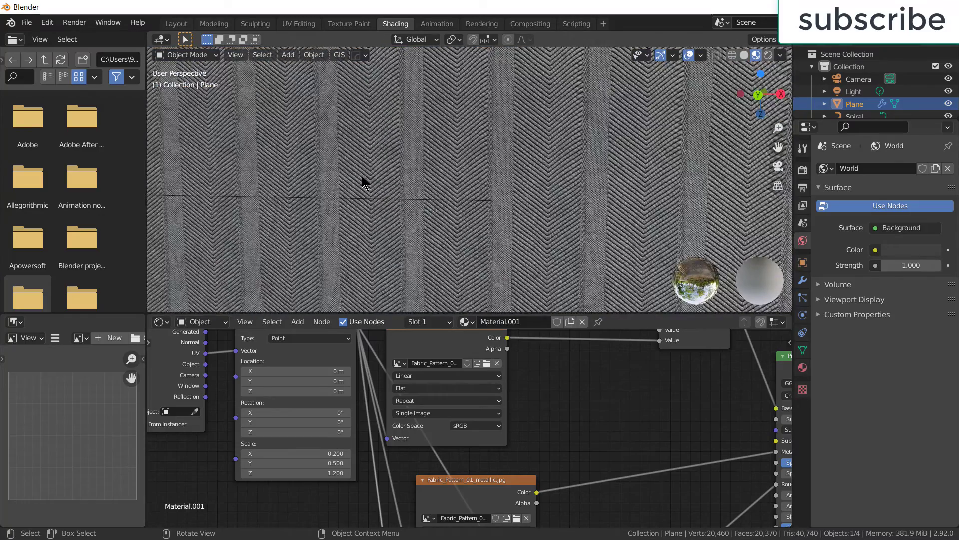
pyautogui.scroll(-5, 356, 185)
pyautogui.moveTo(357, 185); pyautogui.dragTo(391, 115, button='middle')
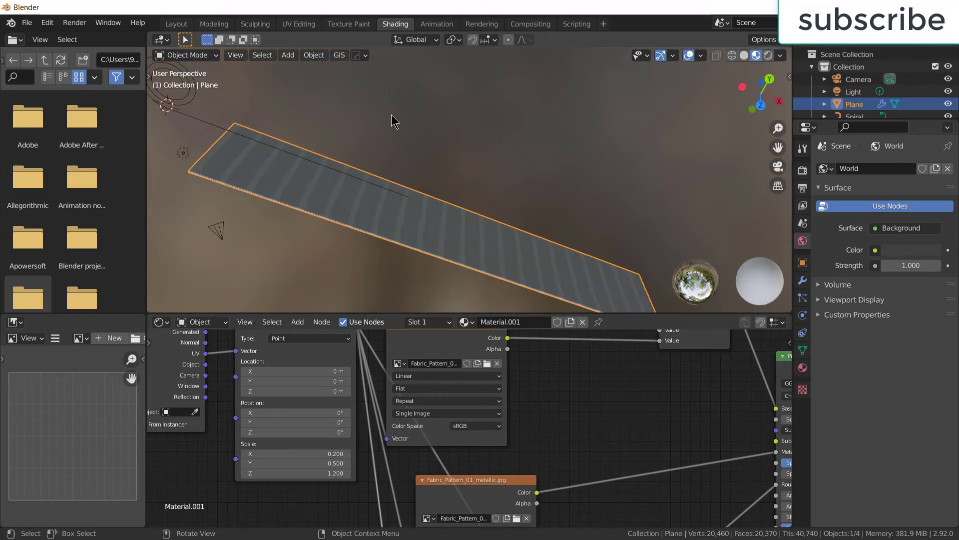
# - In Layout with Material Preview shading, keyframe the strip's location at frame 1
pyautogui.click(176, 24)
pyautogui.click(758, 55)
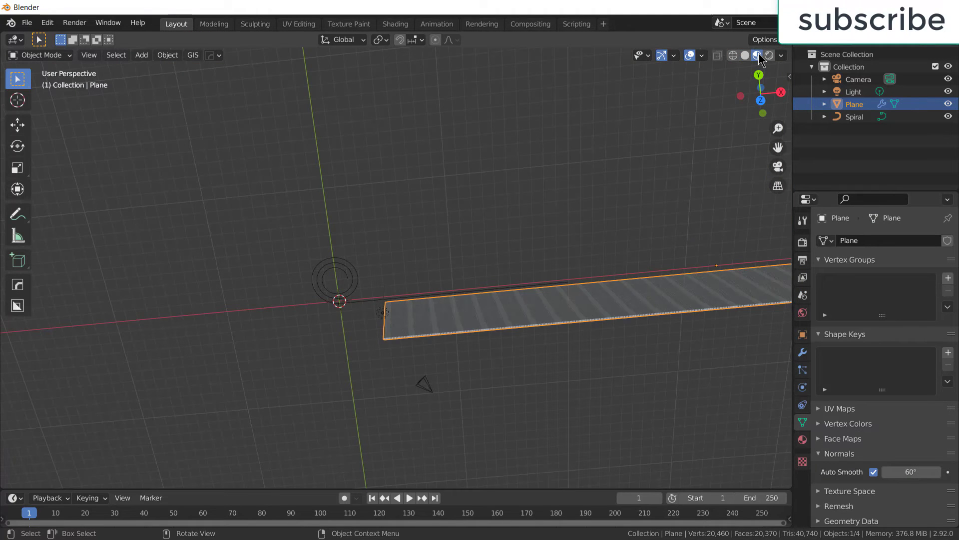
pyautogui.moveTo(479, 328)
pyautogui.mouseDown(button='middle')
pyautogui.moveTo(467, 366)
pyautogui.moveTo(497, 332)
pyautogui.moveTo(489, 345)
pyautogui.mouseUp(button='middle')
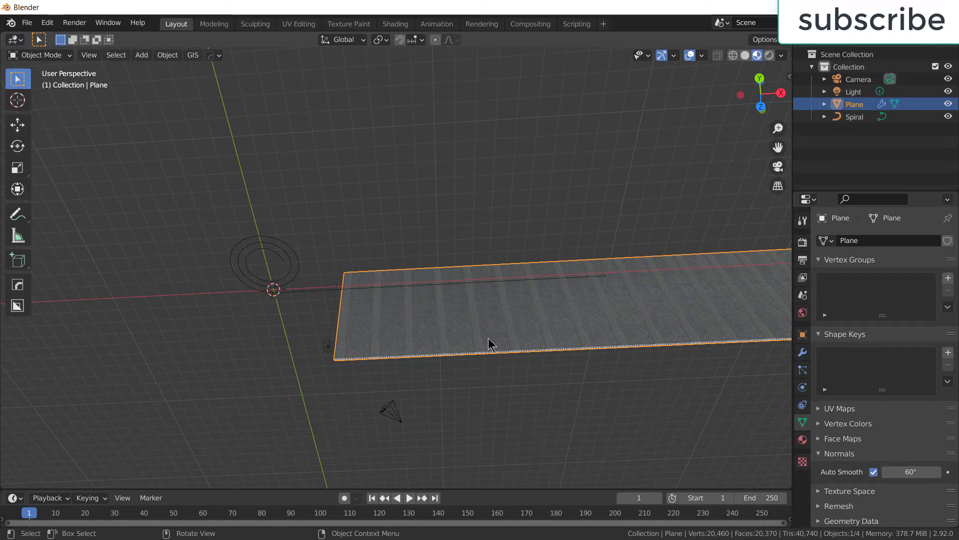
pyautogui.press('i')
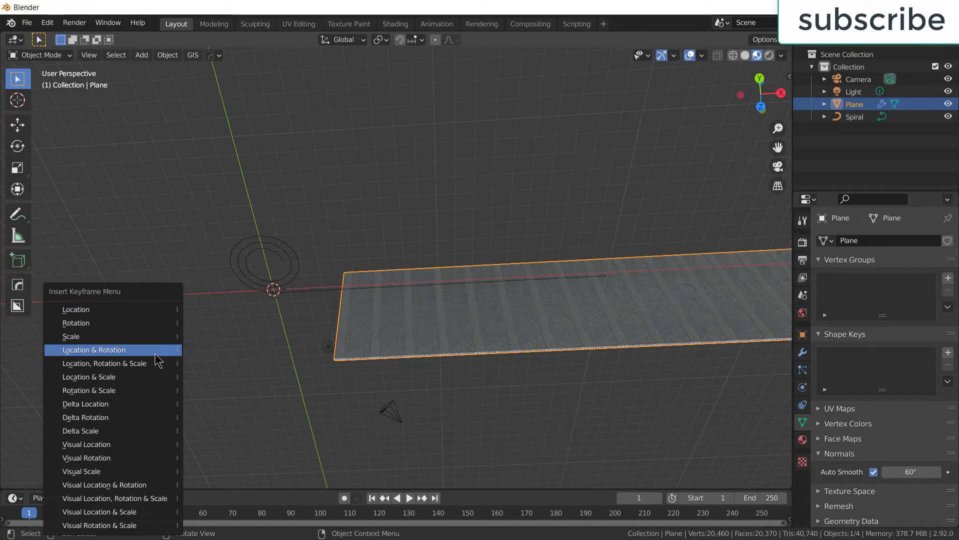
pyautogui.click(156, 310)
# - Set the end frame to 60, then move the strip −31.772 m along X and keyframe it
pyautogui.press('space')
pyautogui.write('60')
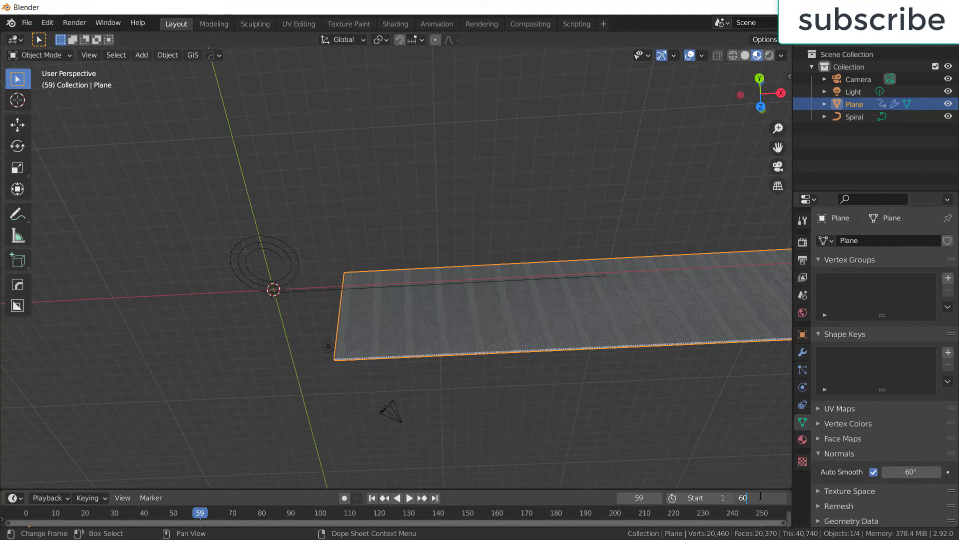
pyautogui.press('Return')
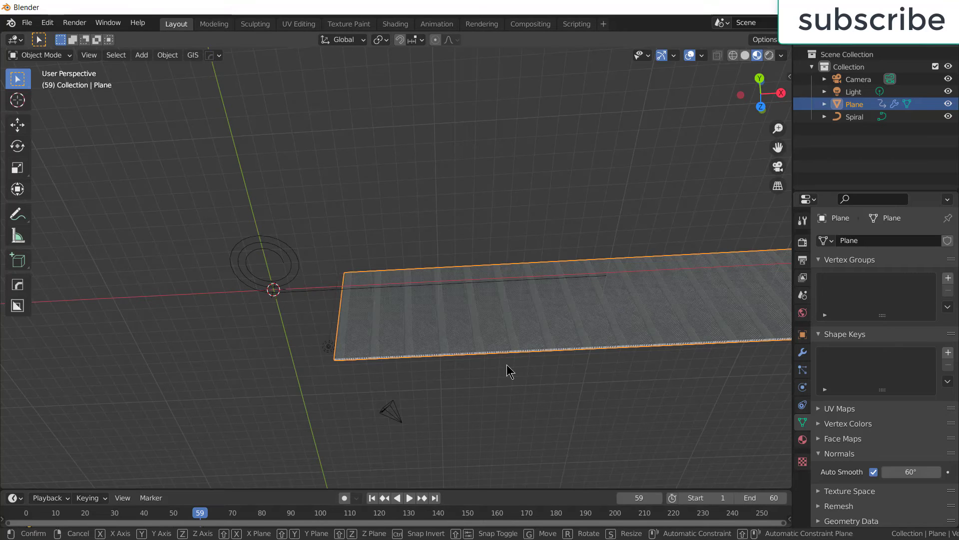
pyautogui.press('g')
pyautogui.press('x')
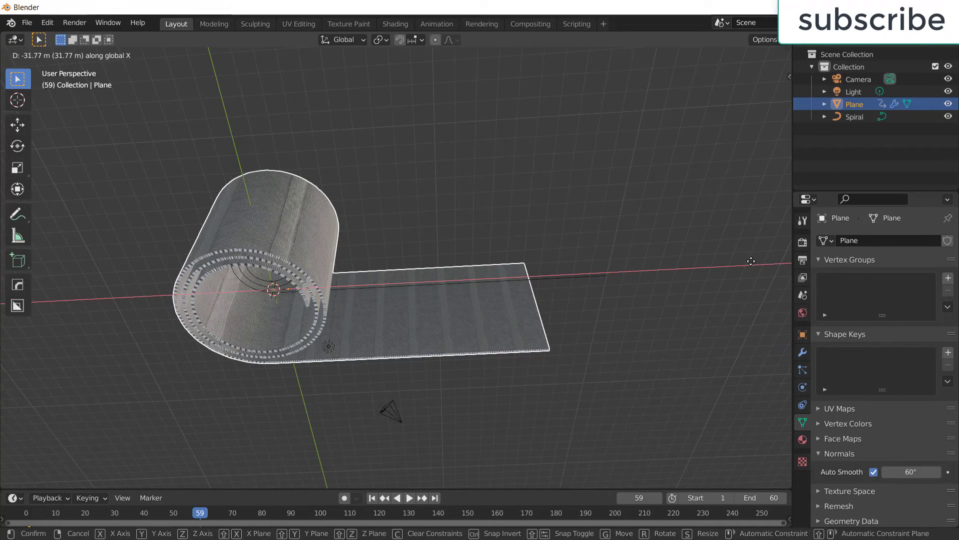
pyautogui.click(732, 274)
pyautogui.press('i')
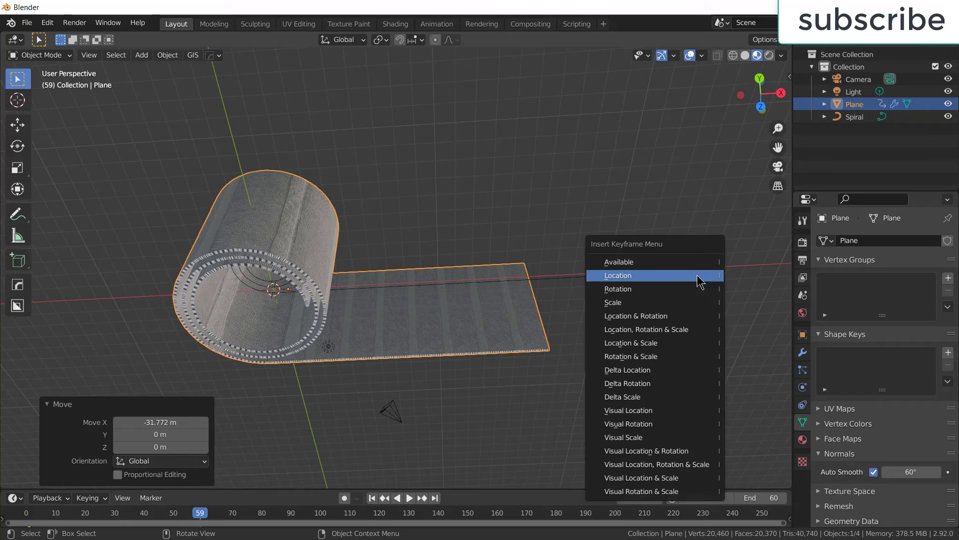
pyautogui.click(698, 276)
# - Look through the scene camera, select it, and enable Lock Camera to View
pyautogui.press('KP_0')
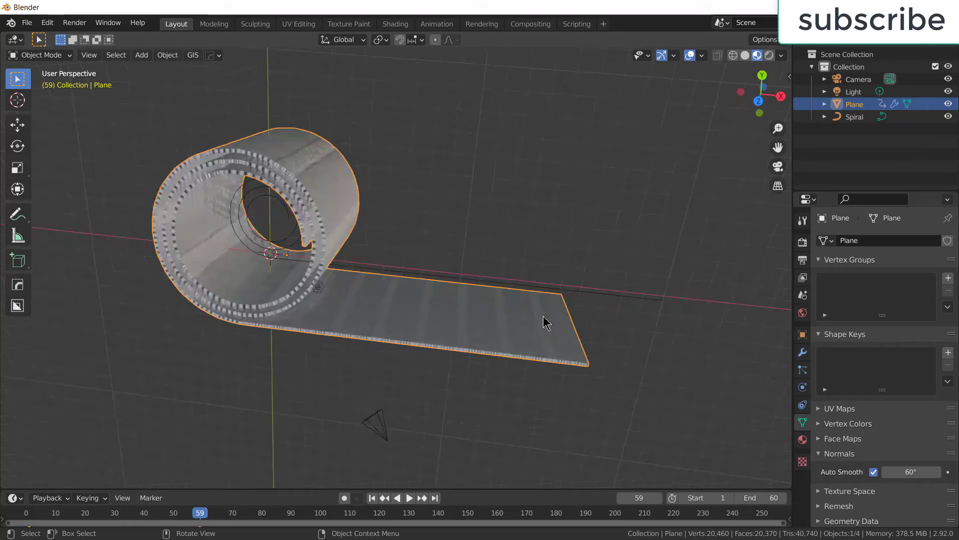
pyautogui.scroll(-2, 421, 265)
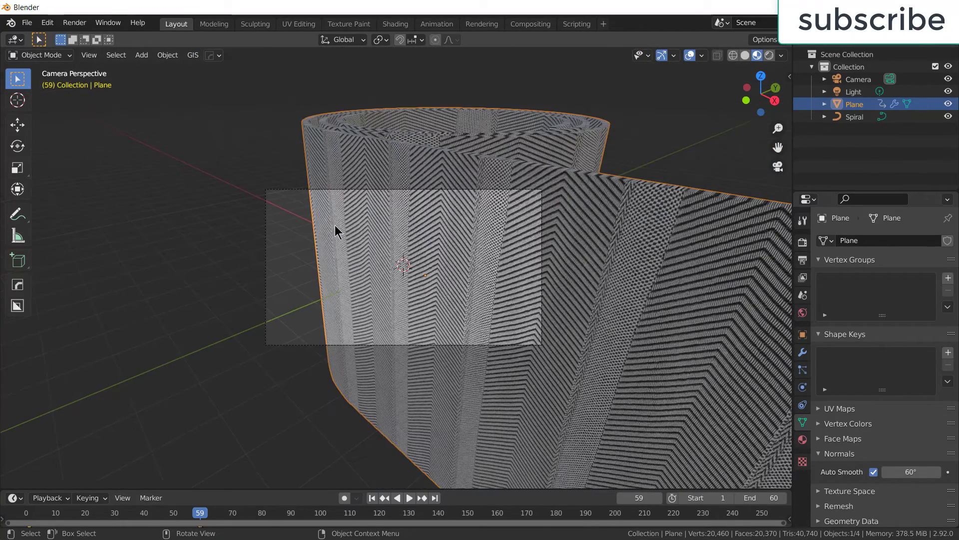
pyautogui.click(310, 190)
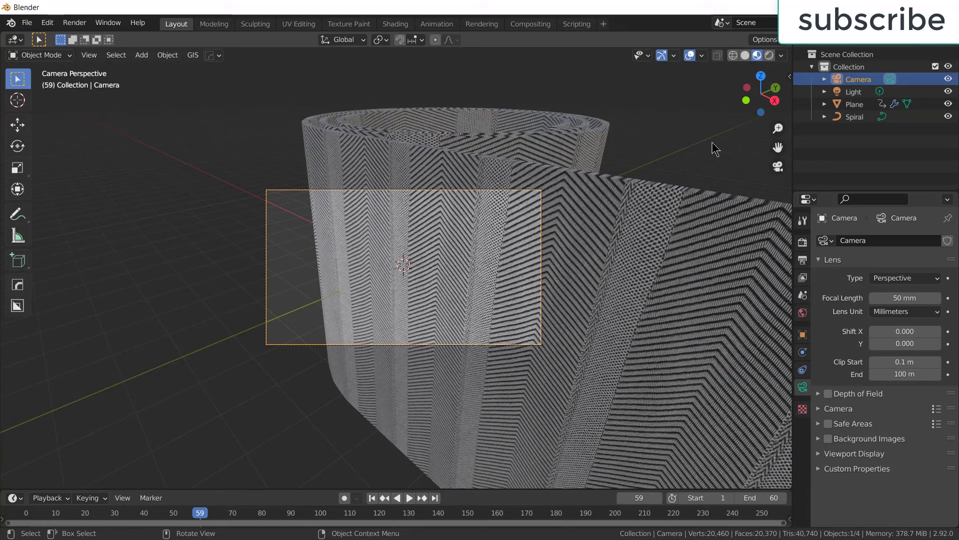
pyautogui.press('n')
pyautogui.click(790, 134)
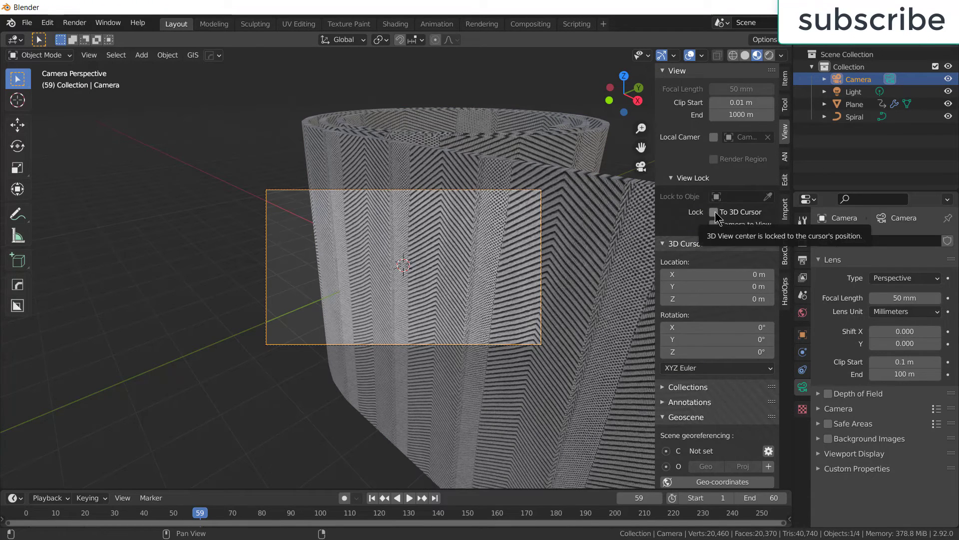
pyautogui.click(715, 213)
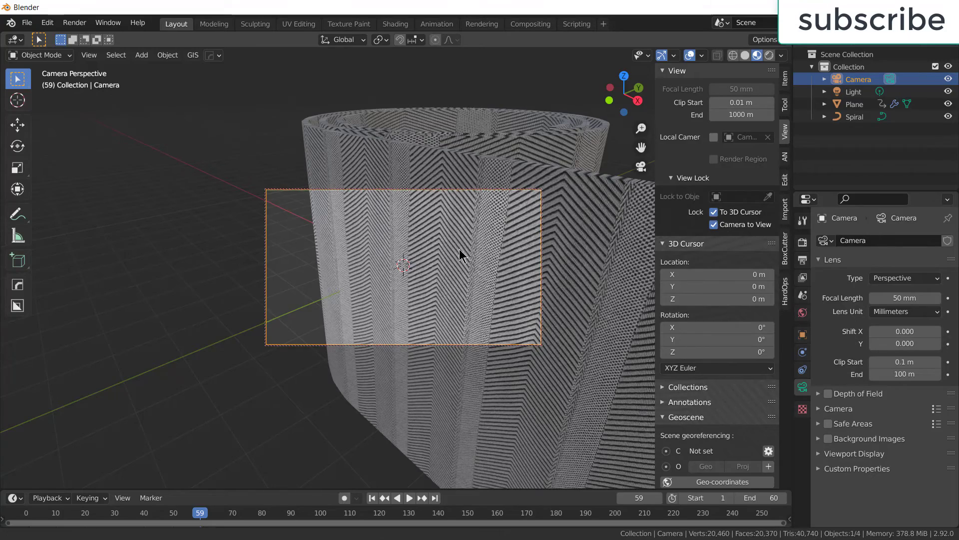
pyautogui.scroll(-2, 445, 270)
pyautogui.scroll(-1, 436, 247)
# - Orbit the locked camera until the fabric coil and trailing strip sit in frame
pyautogui.moveTo(439, 230)
pyautogui.mouseDown(button='middle')
pyautogui.moveTo(327, 300)
pyautogui.moveTo(403, 409)
pyautogui.moveTo(460, 220)
pyautogui.moveTo(363, 285)
pyautogui.moveTo(340, 190)
pyautogui.moveTo(409, 248)
pyautogui.moveTo(461, 213)
pyautogui.moveTo(408, 282)
pyautogui.moveTo(349, 278)
pyautogui.moveTo(392, 278)
pyautogui.moveTo(329, 263)
pyautogui.moveTo(394, 253)
pyautogui.moveTo(371, 242)
pyautogui.moveTo(435, 296)
pyautogui.moveTo(403, 333)
pyautogui.moveTo(497, 353)
pyautogui.moveTo(475, 290)
pyautogui.moveTo(452, 295)
pyautogui.moveTo(467, 301)
pyautogui.moveTo(489, 253)
pyautogui.moveTo(418, 272)
pyautogui.moveTo(408, 320)
pyautogui.moveTo(405, 278)
pyautogui.moveTo(445, 287)
pyautogui.moveTo(434, 343)
pyautogui.moveTo(433, 275)
pyautogui.mouseUp(button='middle')
pyautogui.scroll(2, 433, 271)
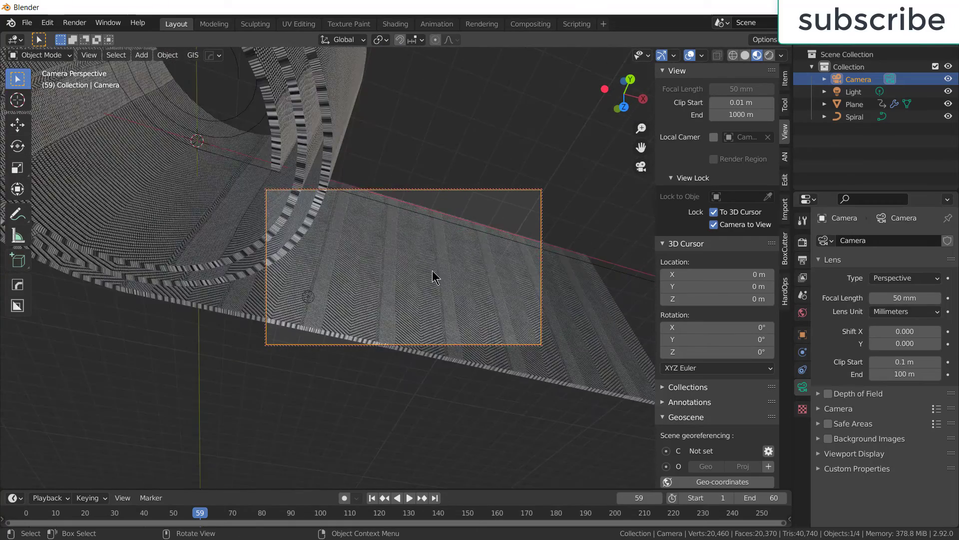
pyautogui.scroll(-3, 441, 223)
pyautogui.scroll(-2, 442, 223)
pyautogui.moveTo(441, 222)
pyautogui.mouseDown(button='middle')
pyautogui.moveTo(411, 209)
pyautogui.moveTo(406, 223)
pyautogui.moveTo(429, 253)
pyautogui.moveTo(399, 181)
pyautogui.moveTo(449, 230)
pyautogui.moveTo(409, 229)
pyautogui.moveTo(435, 274)
pyautogui.moveTo(401, 274)
pyautogui.moveTo(417, 279)
pyautogui.moveTo(540, 243)
pyautogui.moveTo(507, 264)
pyautogui.moveTo(495, 300)
pyautogui.mouseUp(button='middle')
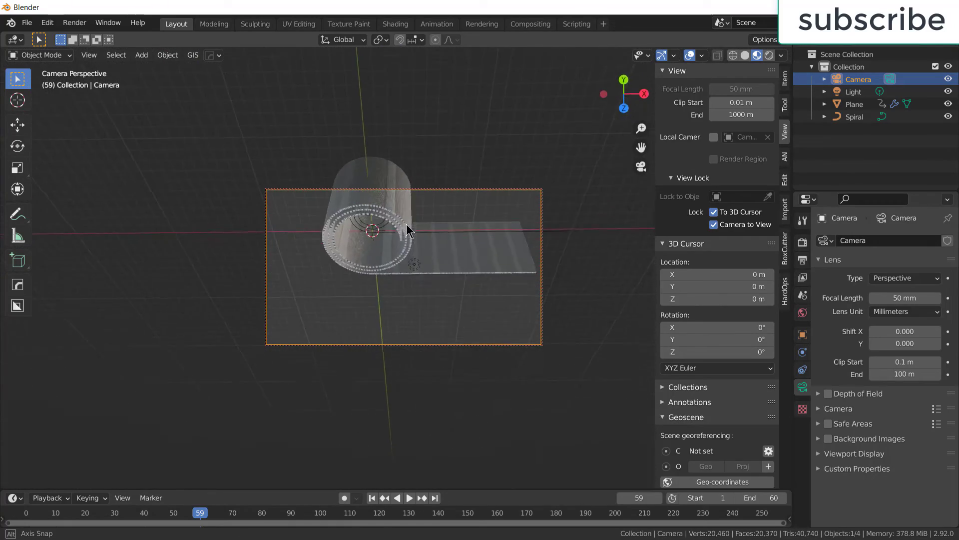
pyautogui.moveTo(484, 258)
pyautogui.mouseDown(button='middle')
pyautogui.moveTo(488, 268)
pyautogui.moveTo(465, 266)
pyautogui.moveTo(491, 223)
pyautogui.moveTo(448, 277)
pyautogui.moveTo(453, 301)
pyautogui.moveTo(507, 352)
pyautogui.moveTo(531, 349)
pyautogui.mouseUp(button='middle')
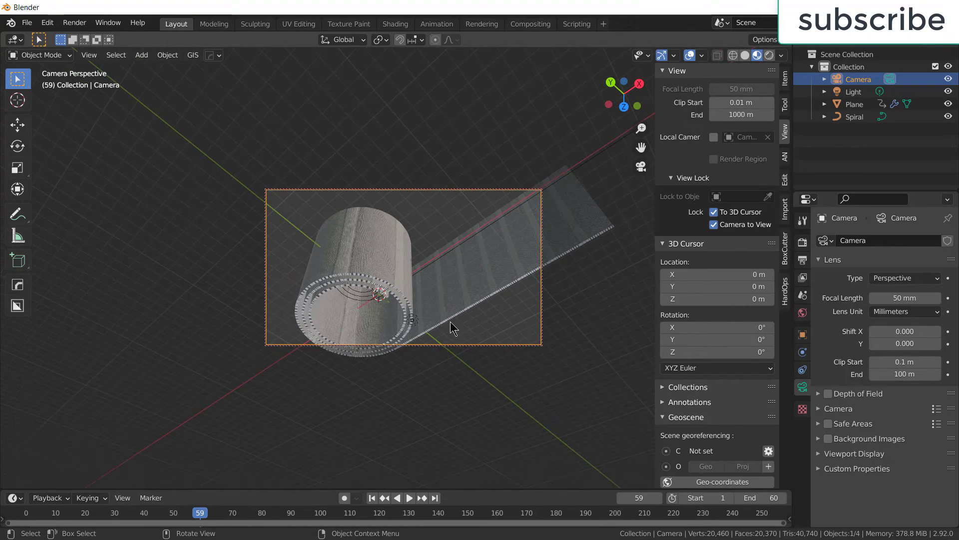
pyautogui.moveTo(452, 325)
pyautogui.mouseDown(button='middle')
pyautogui.moveTo(422, 263)
pyautogui.moveTo(482, 306)
pyautogui.moveTo(474, 310)
pyautogui.mouseUp(button='middle')
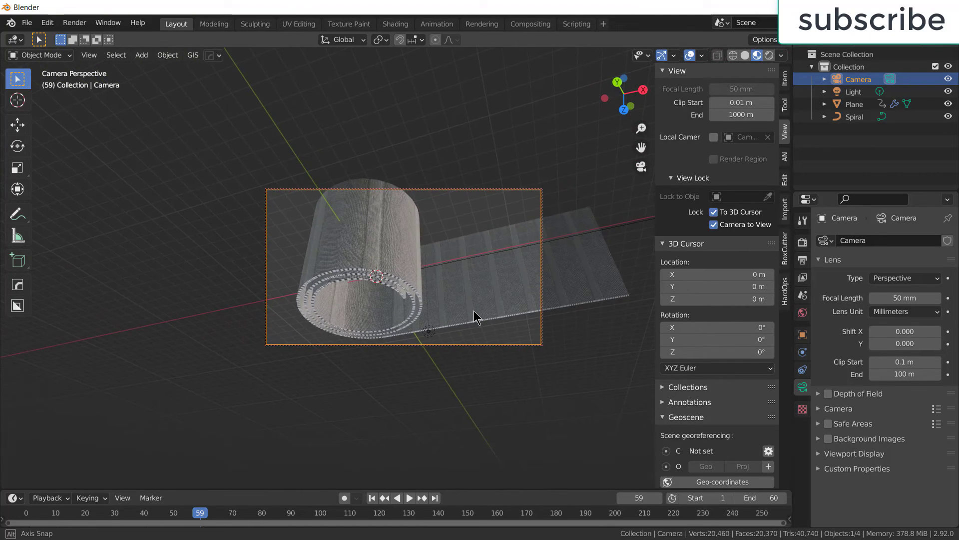
pyautogui.click(74, 22)
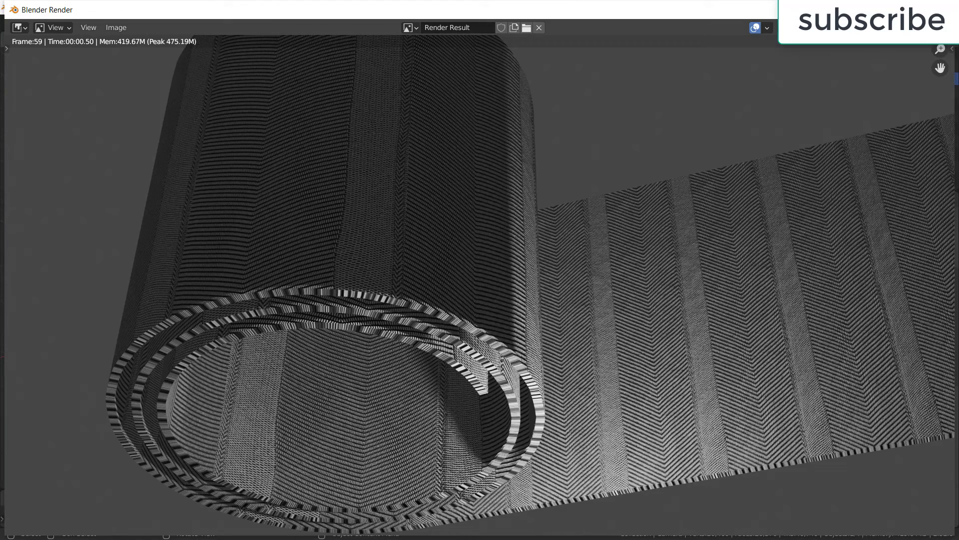
# - Close the test render, switch the viewport to Rendered shading, and open the Add menu
pyautogui.press('Escape')
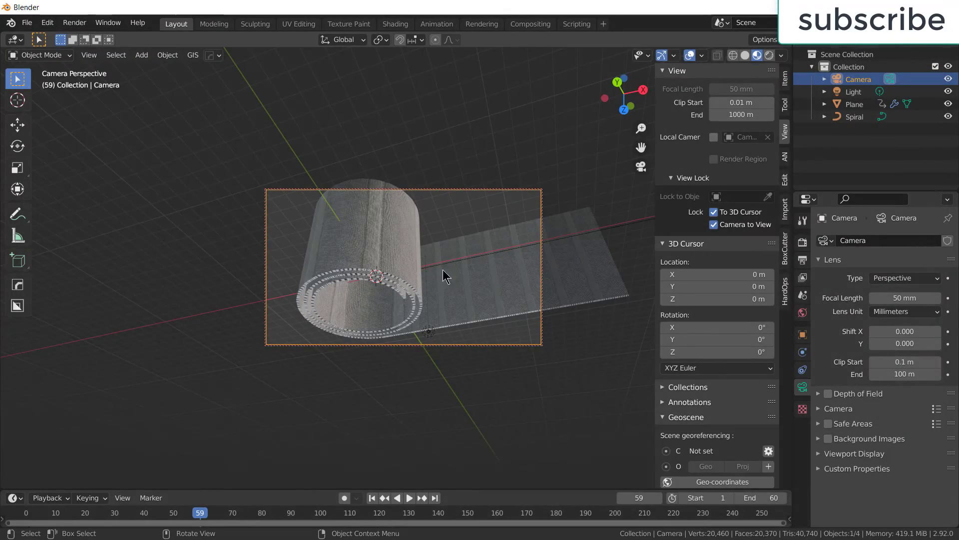
pyautogui.click(769, 55)
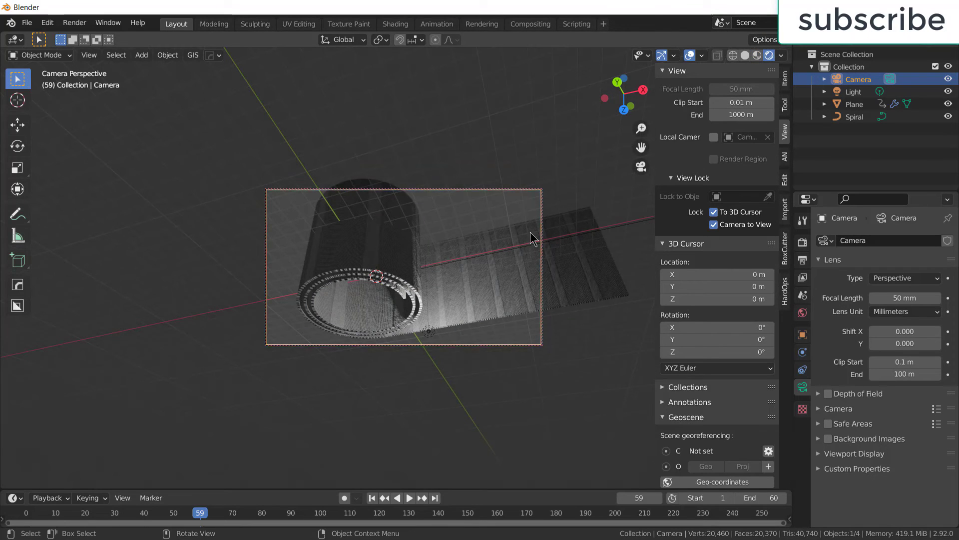
pyautogui.click(163, 56)
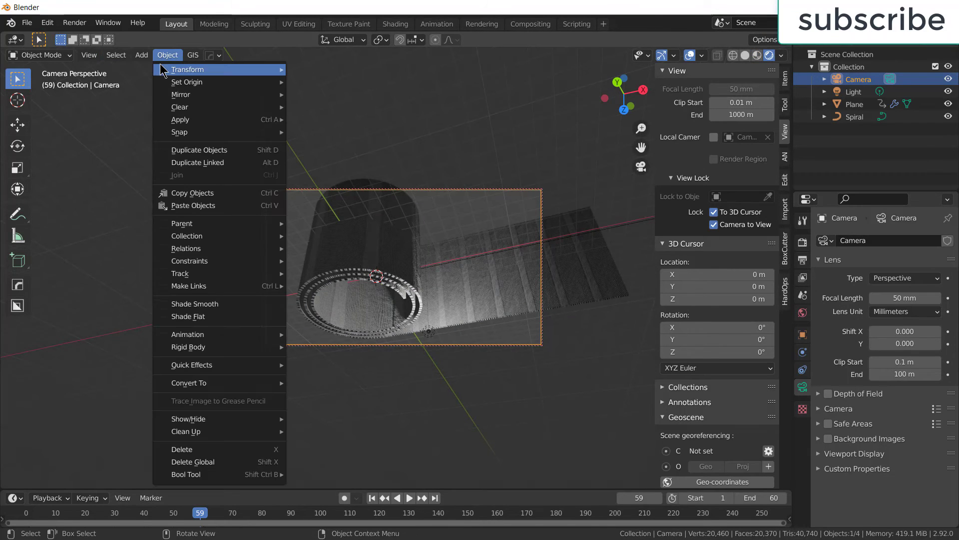
pyautogui.click(143, 57)
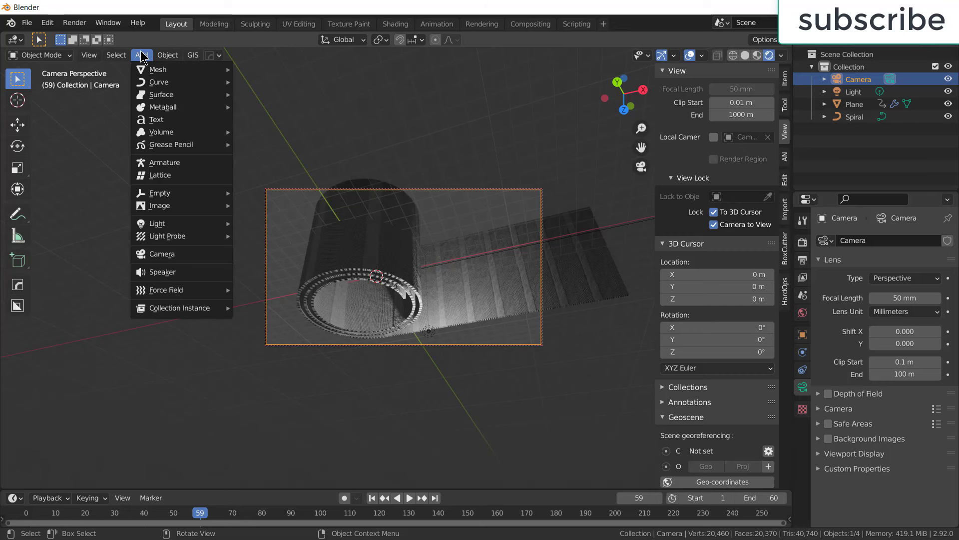
pyautogui.moveTo(157, 223)
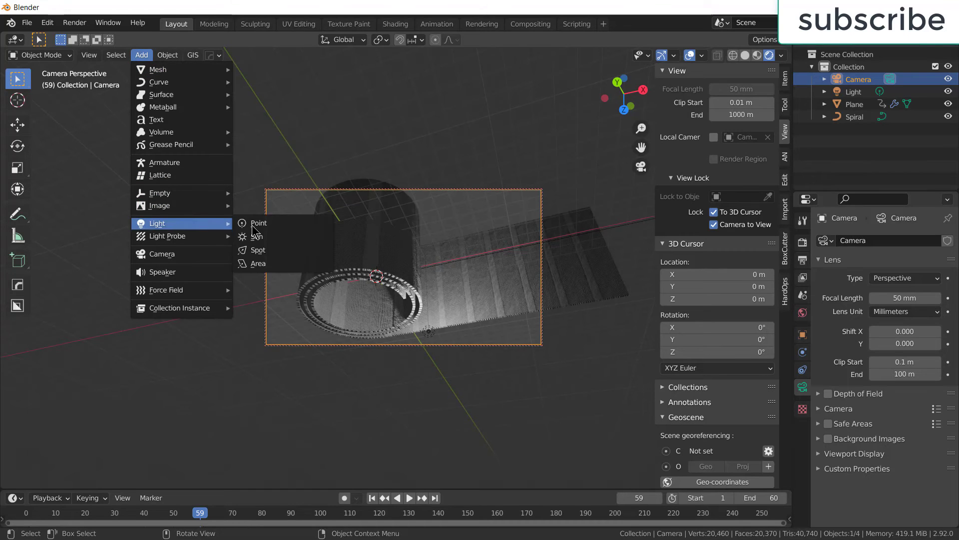
# - Add an area light, rotate it −90° about X, and move it about 12 m along Y
pyautogui.click(261, 264)
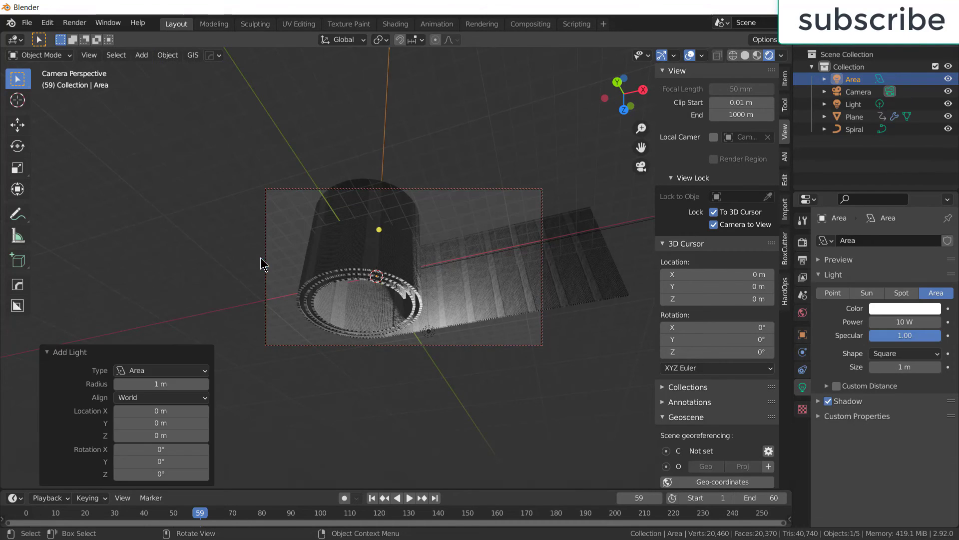
pyautogui.press('r')
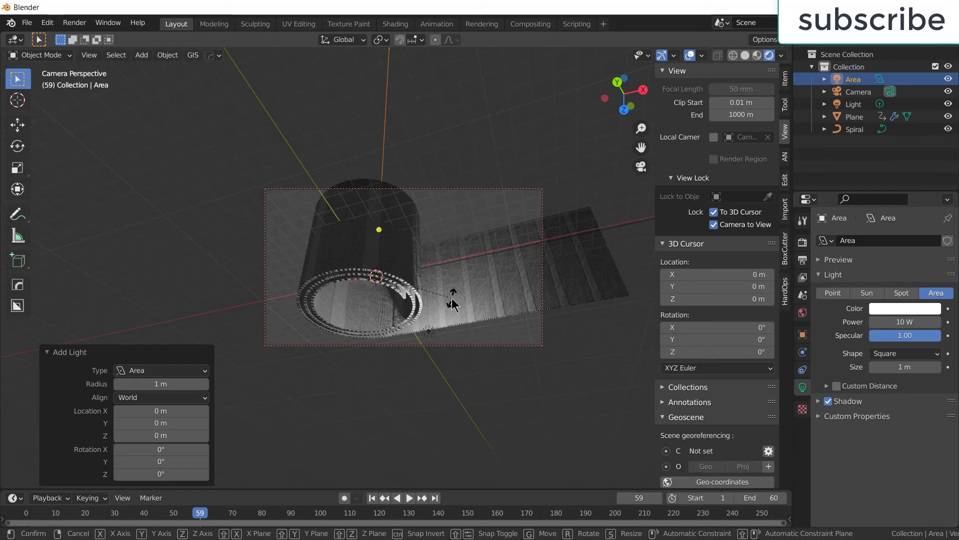
pyautogui.press('x')
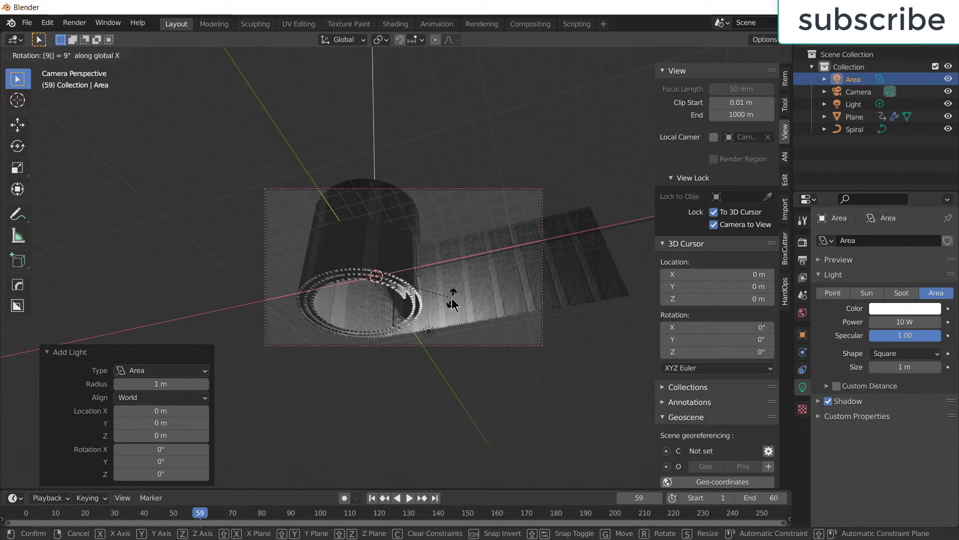
pyautogui.write('0')
pyautogui.press('Return')
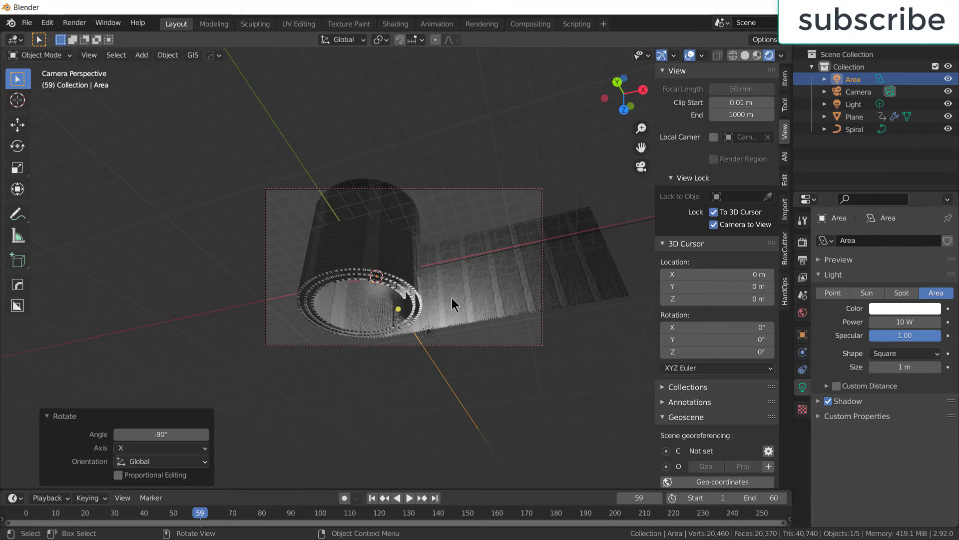
pyautogui.press('g')
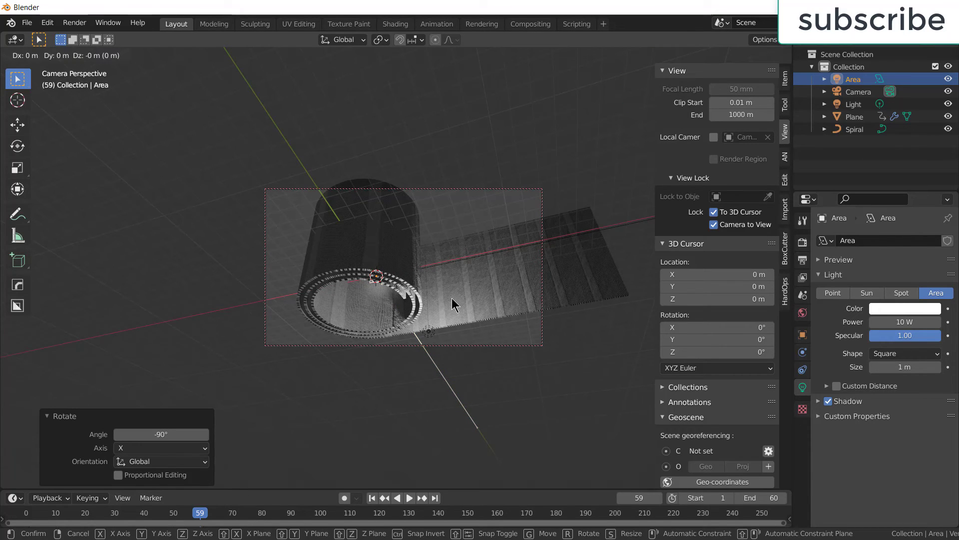
pyautogui.press('z')
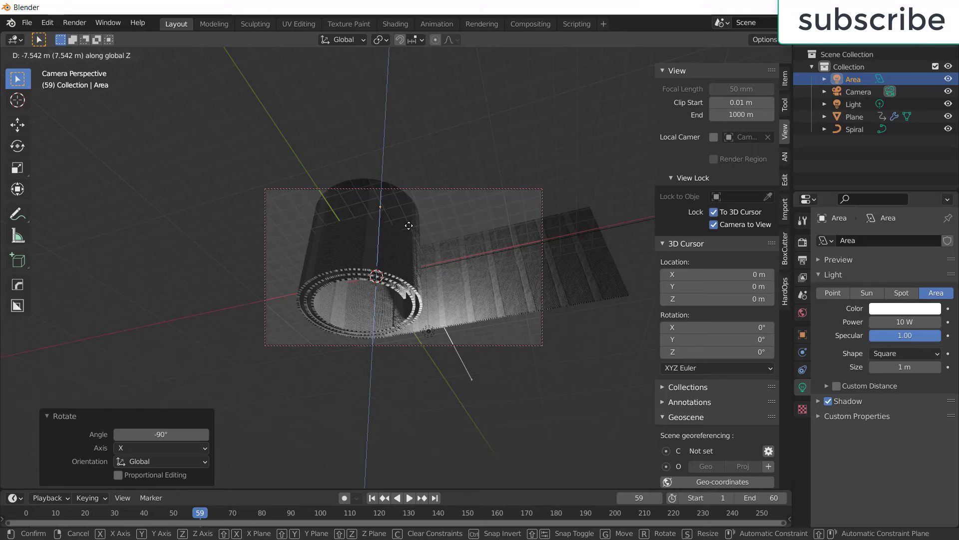
pyautogui.press('y')
pyautogui.click(362, 163)
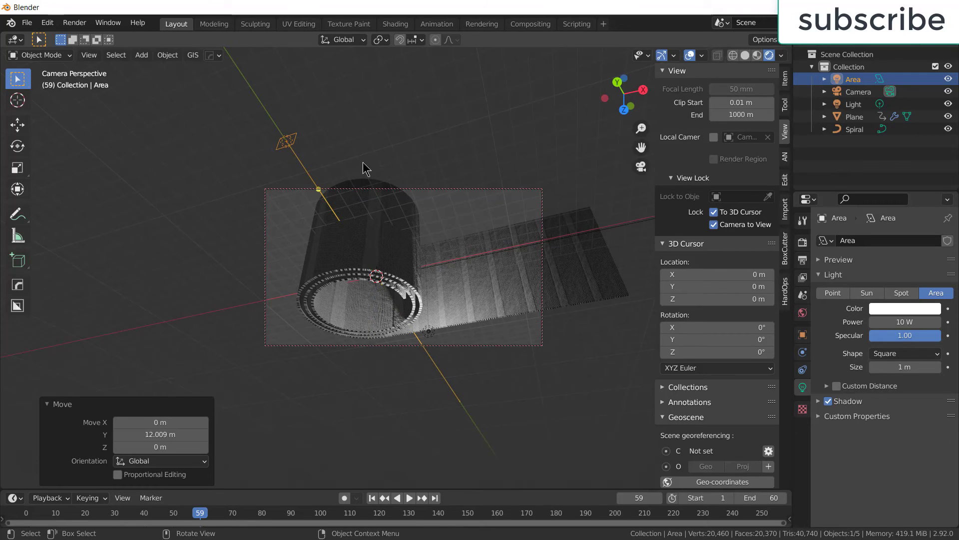
# - Scale the area light by 20 and set its power to 2000 W
pyautogui.write('s20')
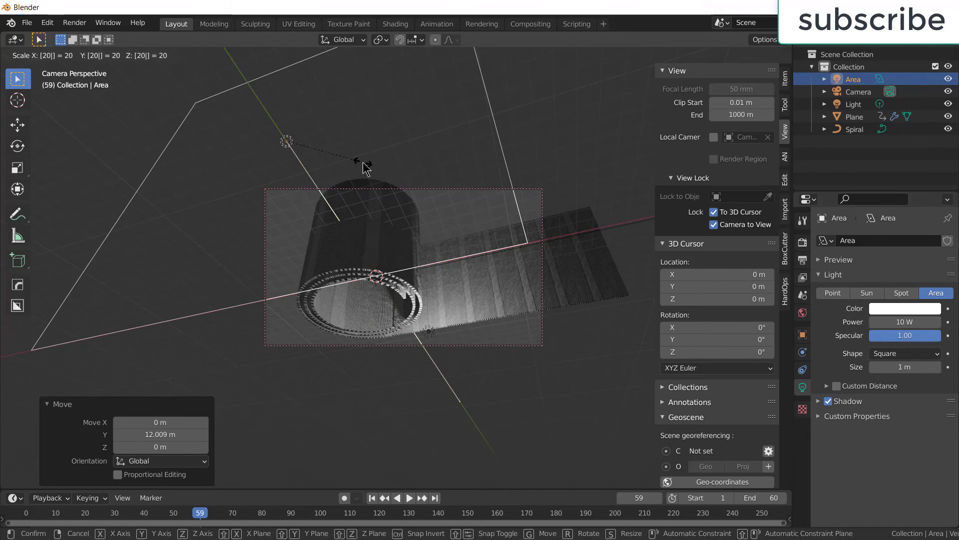
pyautogui.press('Return')
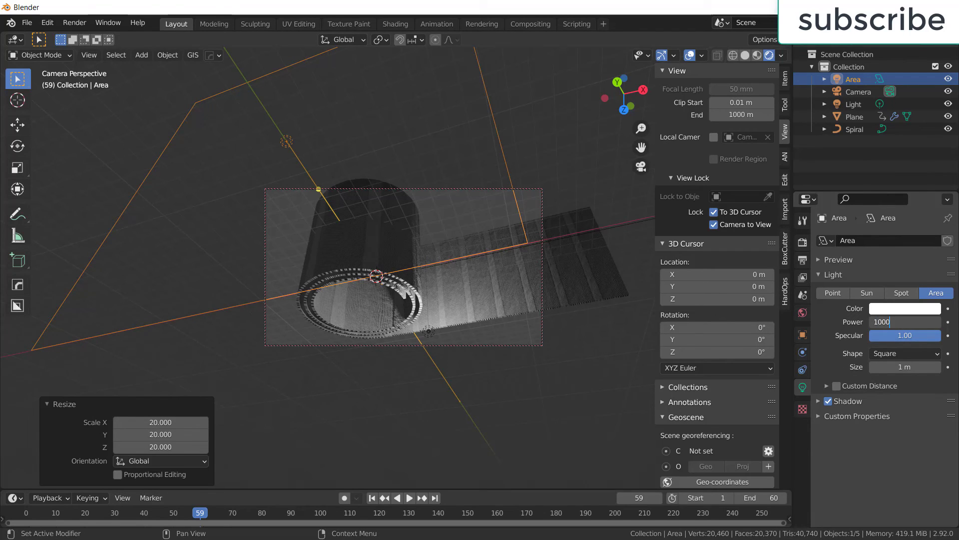
pyautogui.press('Return')
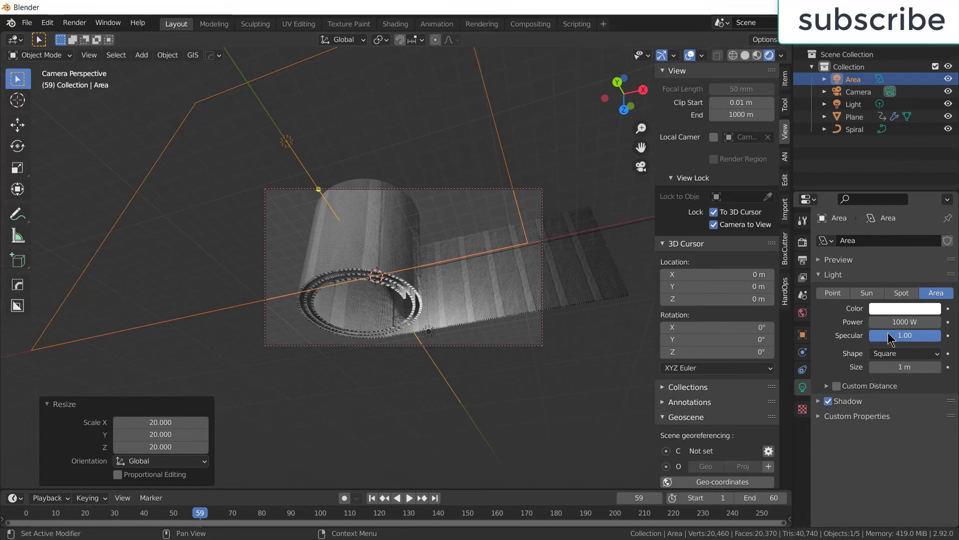
pyautogui.click(910, 321)
pyautogui.write('200')
pyautogui.press('Return')
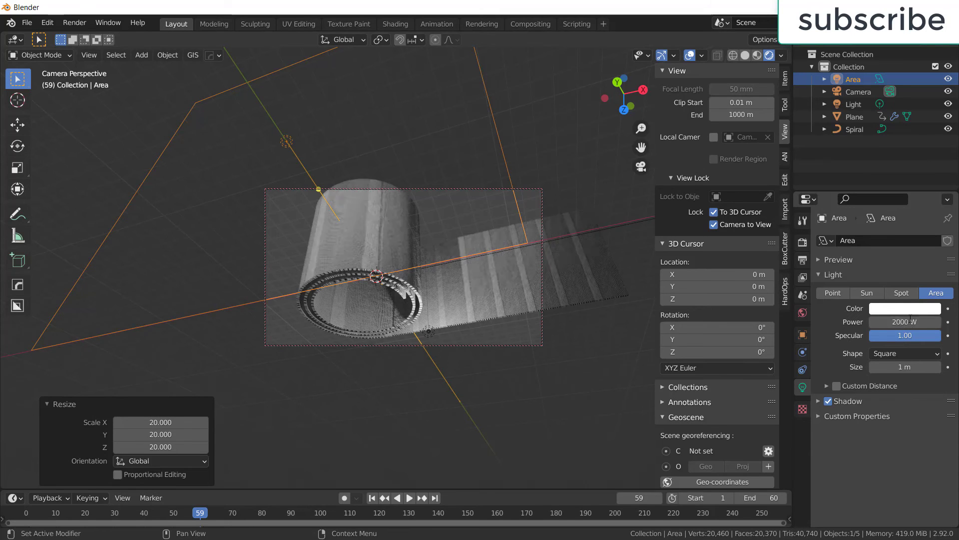
pyautogui.click(323, 224)
pyautogui.scroll(1, 323, 224)
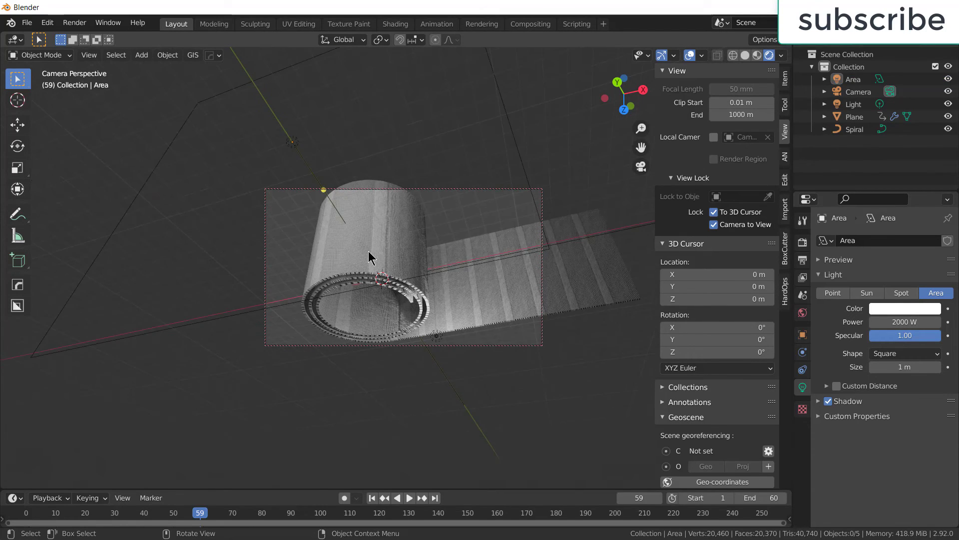
pyautogui.moveTo(370, 258)
pyautogui.mouseDown(button='middle')
pyautogui.moveTo(450, 245)
pyautogui.moveTo(494, 269)
pyautogui.moveTo(487, 261)
pyautogui.moveTo(430, 278)
pyautogui.moveTo(420, 265)
pyautogui.moveTo(418, 275)
pyautogui.mouseUp(button='middle')
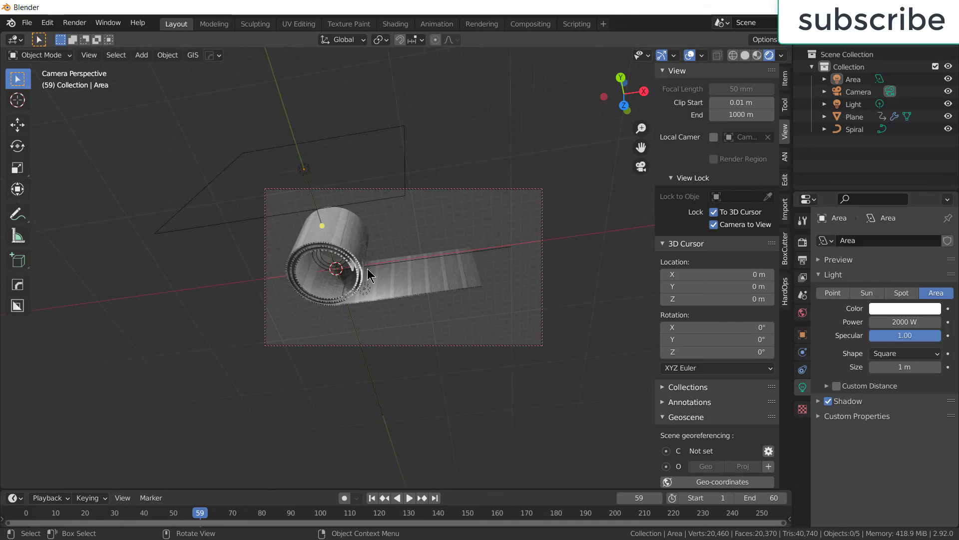
# - Play the animation from frame 1, then replay it and stop at frame 13
pyautogui.click(374, 497)
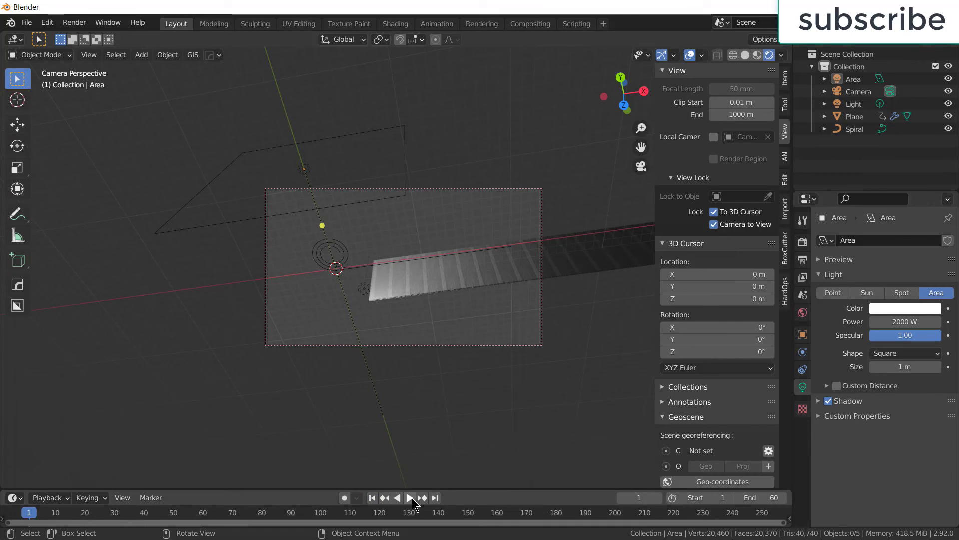
pyautogui.click(408, 498)
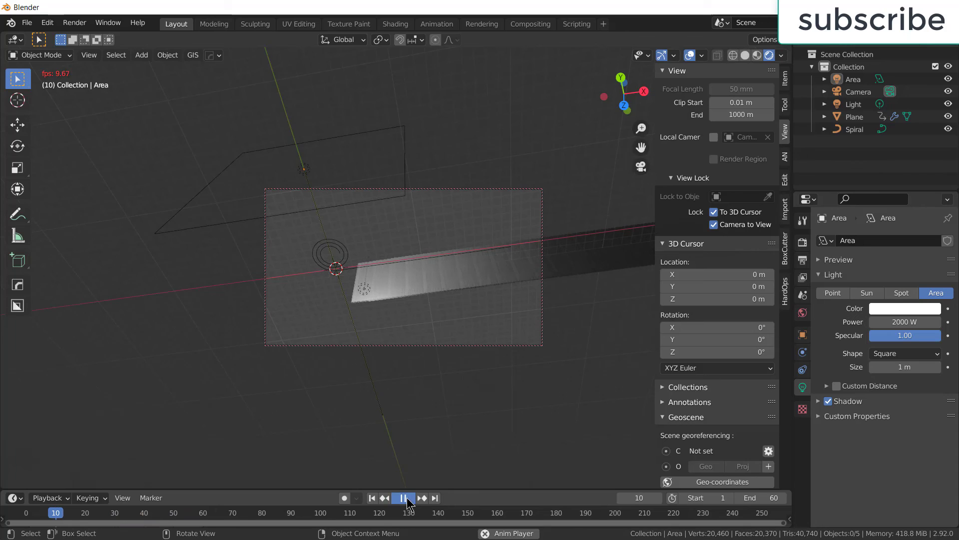
pyautogui.click(403, 498)
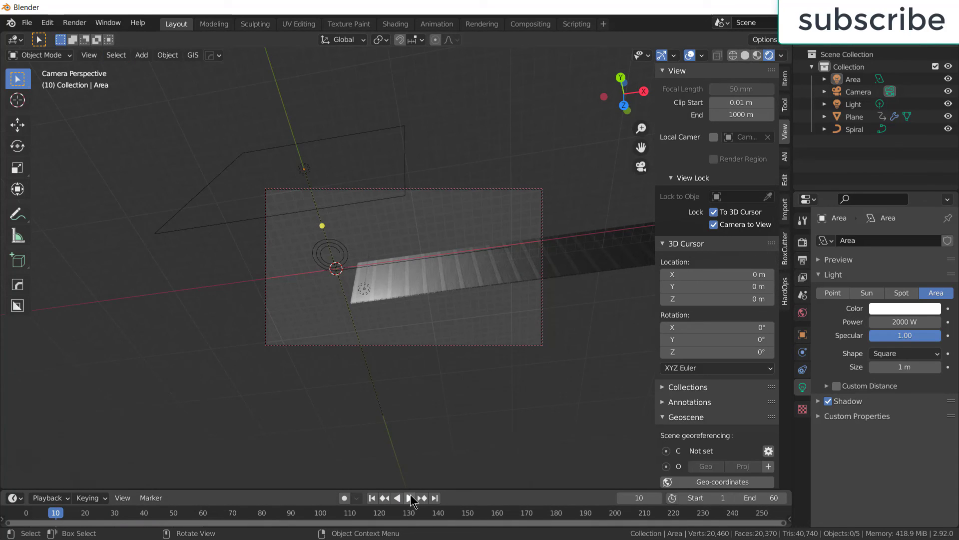
pyautogui.click(410, 498)
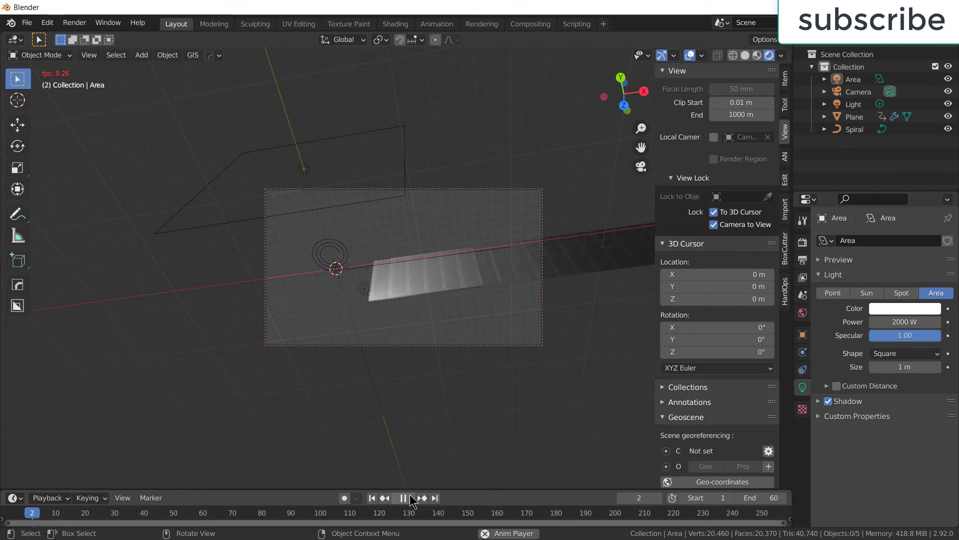
pyautogui.click(410, 498)
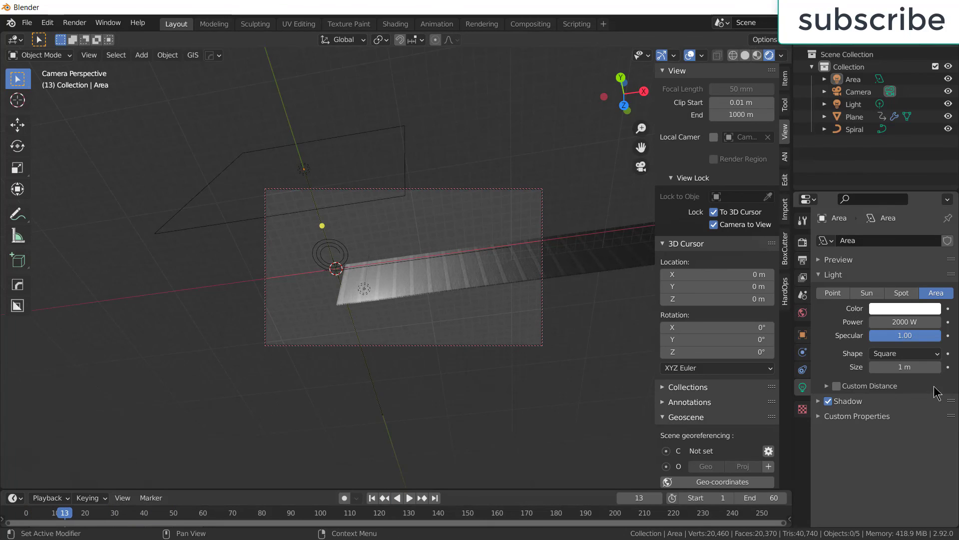
# - Enable ambient occlusion and bloom, and set the output file format to FFmpeg Video
pyautogui.click(802, 242)
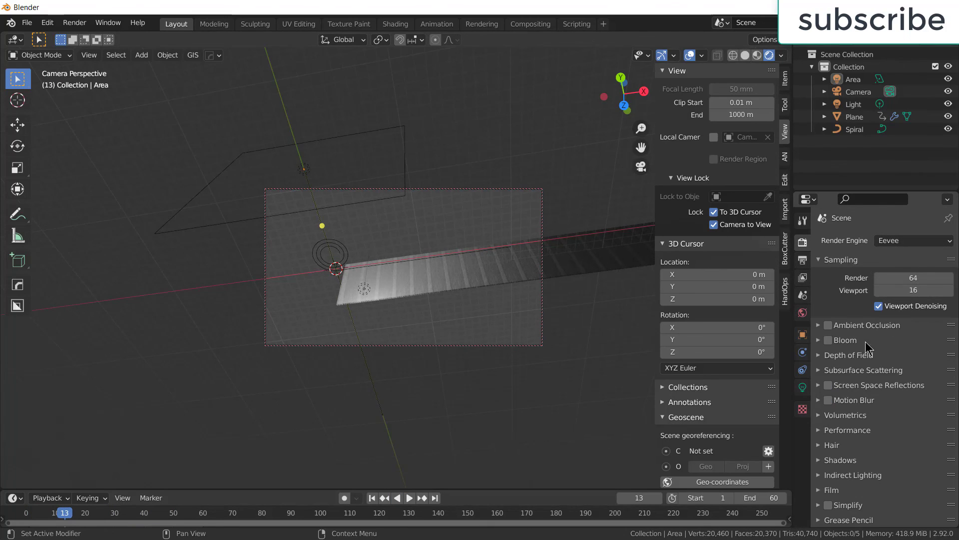
pyautogui.click(828, 340)
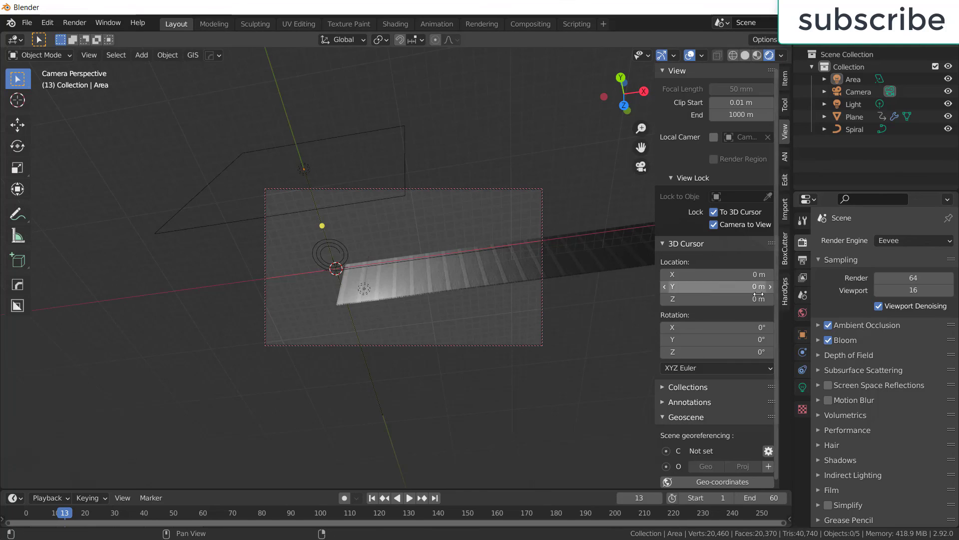
pyautogui.click(804, 263)
pyautogui.scroll(-3, 955, 450)
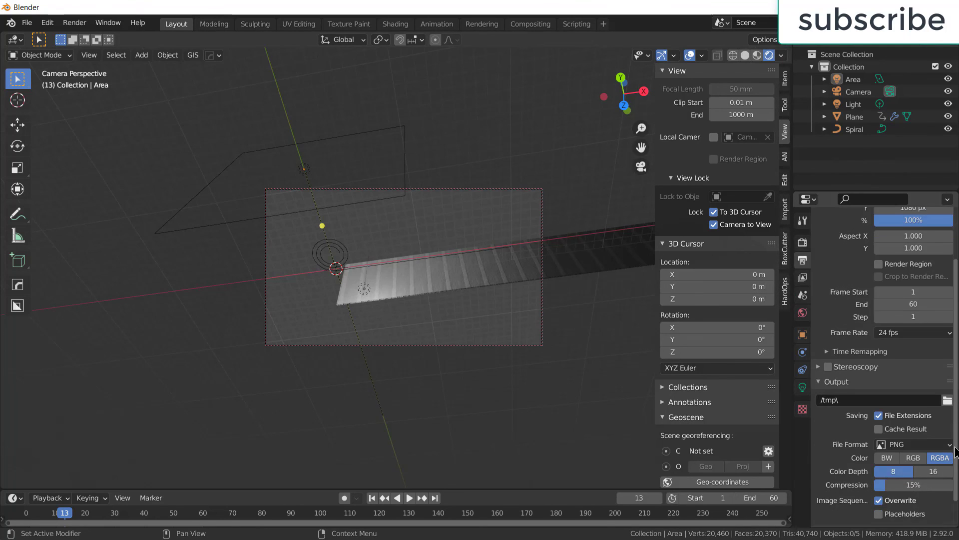
pyautogui.scroll(-1, 955, 450)
pyautogui.click(925, 424)
pyautogui.click(899, 359)
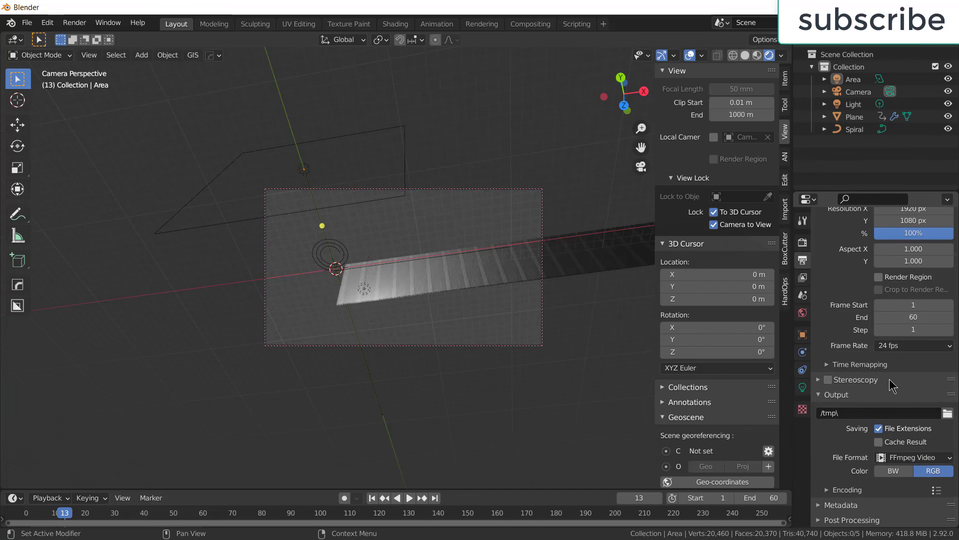
# - Set the video container to MPEG-4 with a keyframe interval of 30
pyautogui.click(895, 414)
pyautogui.write('bhbj')
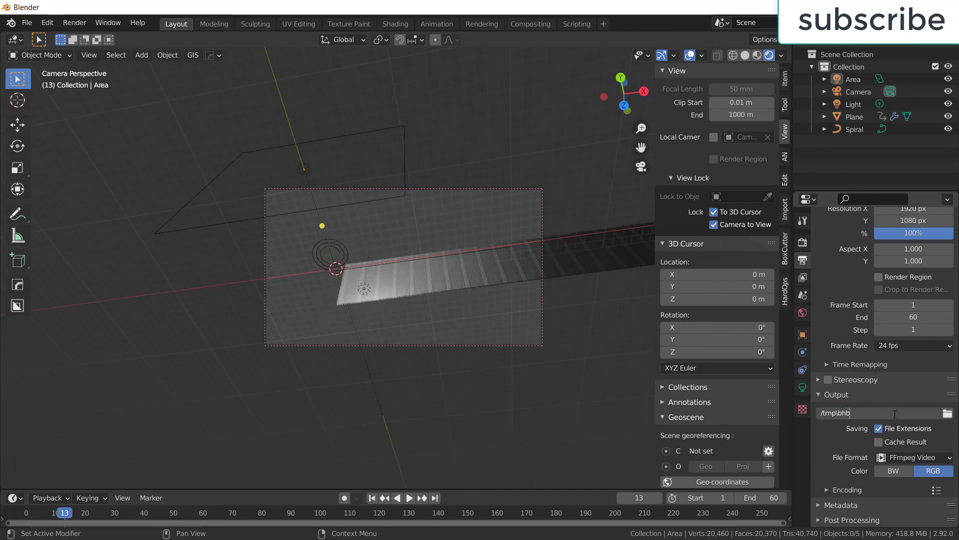
pyautogui.click(834, 491)
pyautogui.scroll(-4, 899, 449)
pyautogui.click(924, 428)
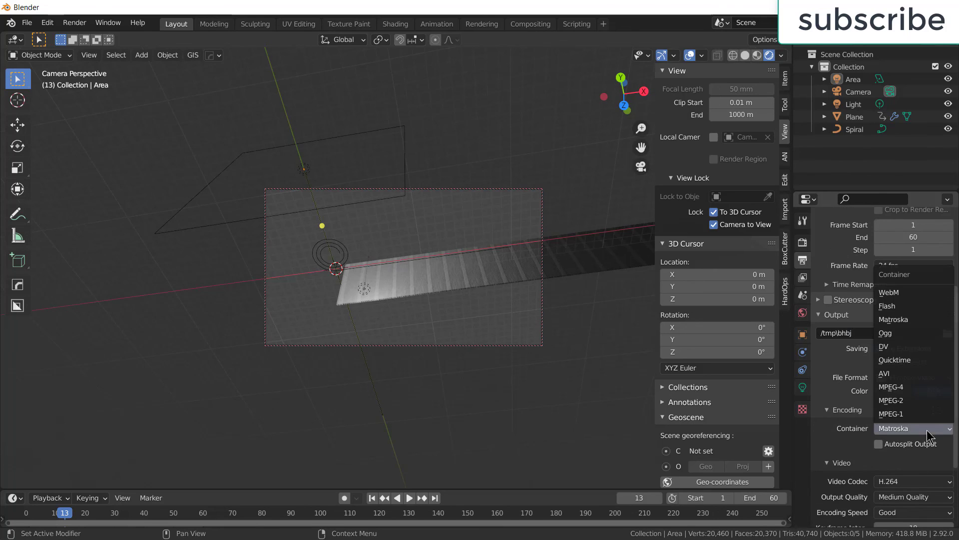
pyautogui.click(925, 388)
pyautogui.scroll(-3, 898, 393)
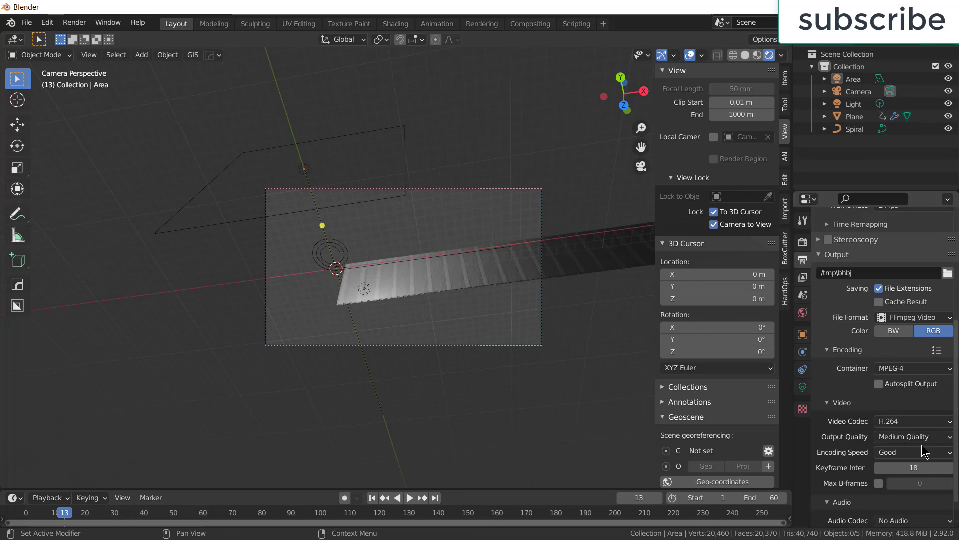
pyautogui.click(915, 462)
pyautogui.write('30')
pyautogui.press('Return')
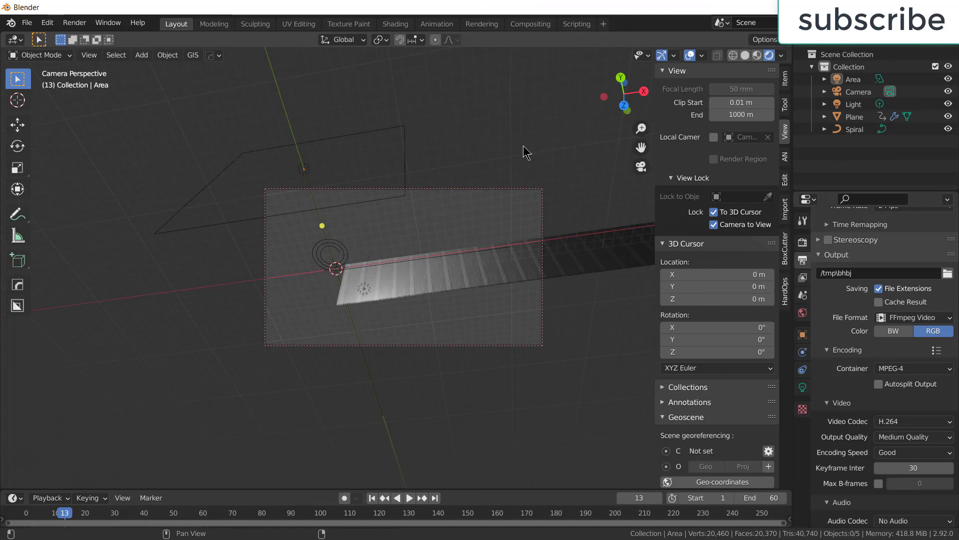
pyautogui.click(74, 23)
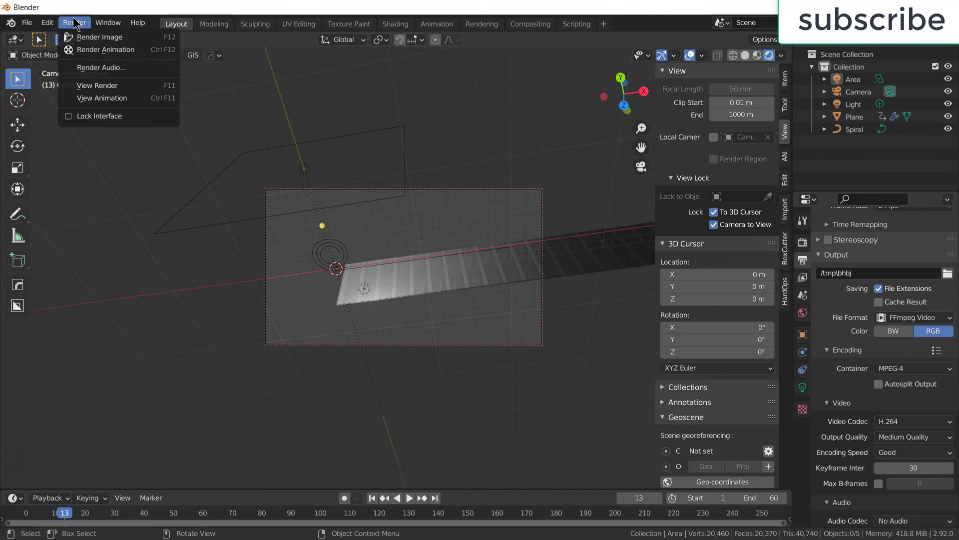